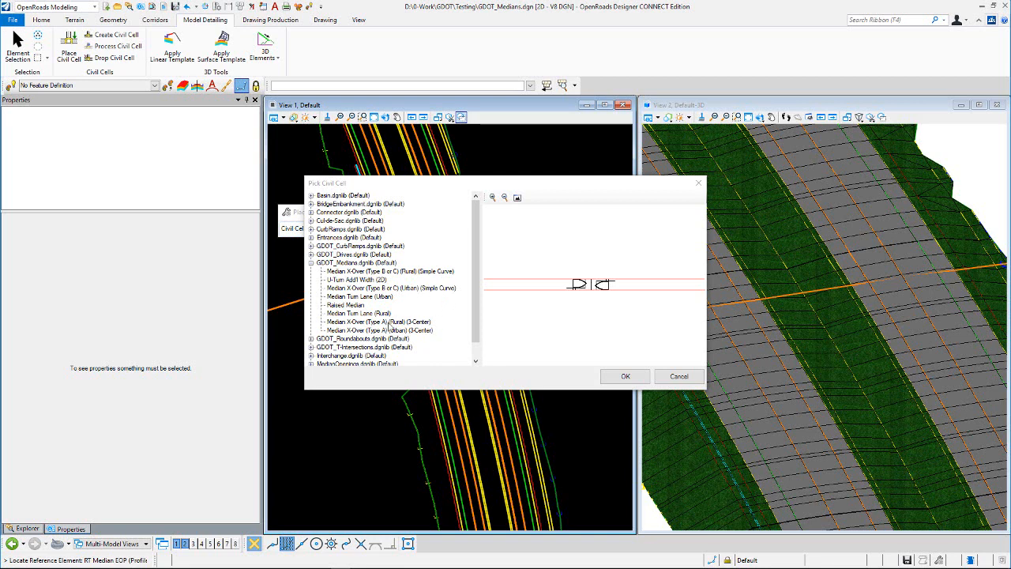
- Preview the GDOT_Medians civil cells and pick Median X-Over (Type A) (Rural) (3-Center) for placement
left_click(391, 324)
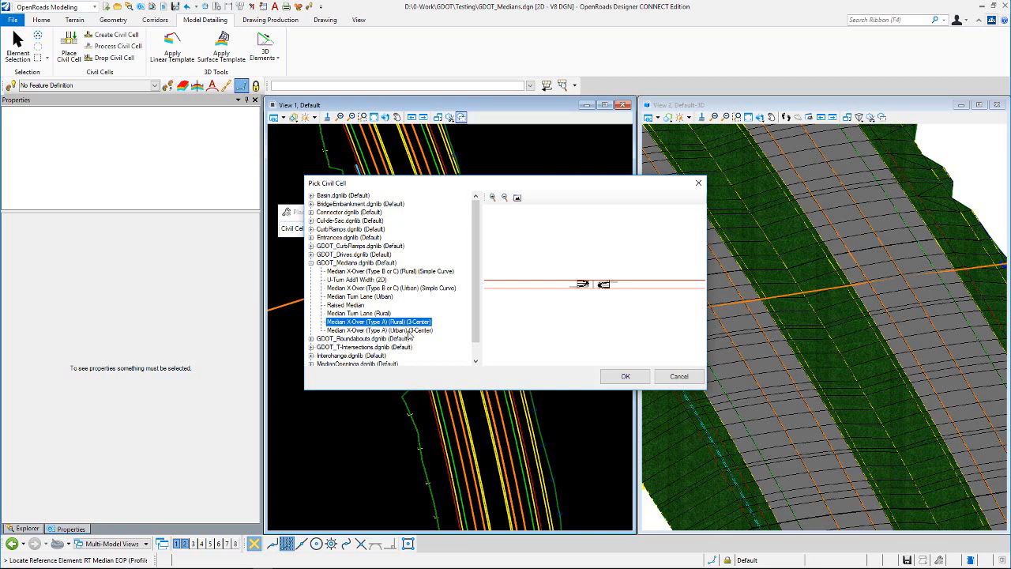
left_click(402, 331)
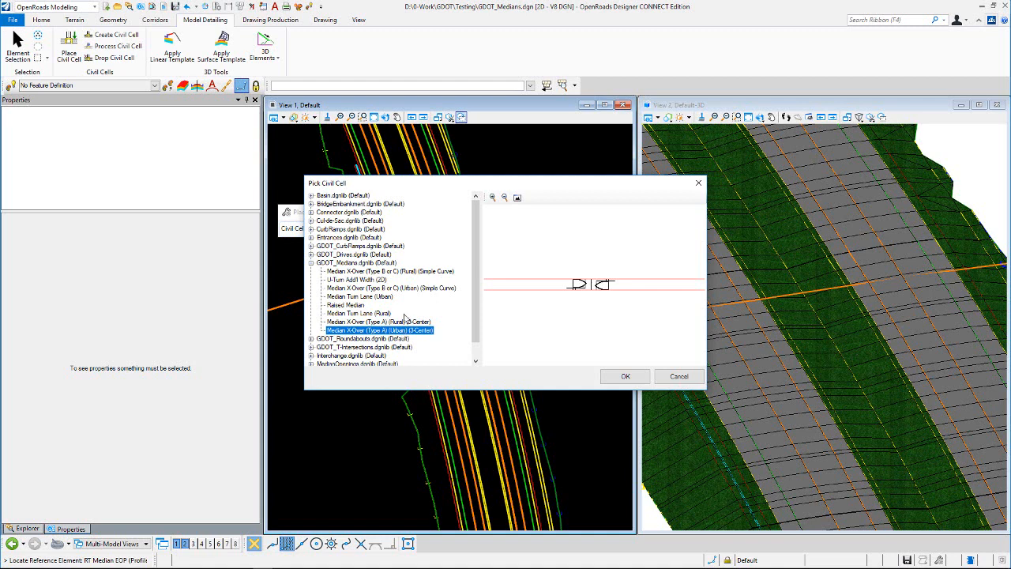
left_click(382, 272)
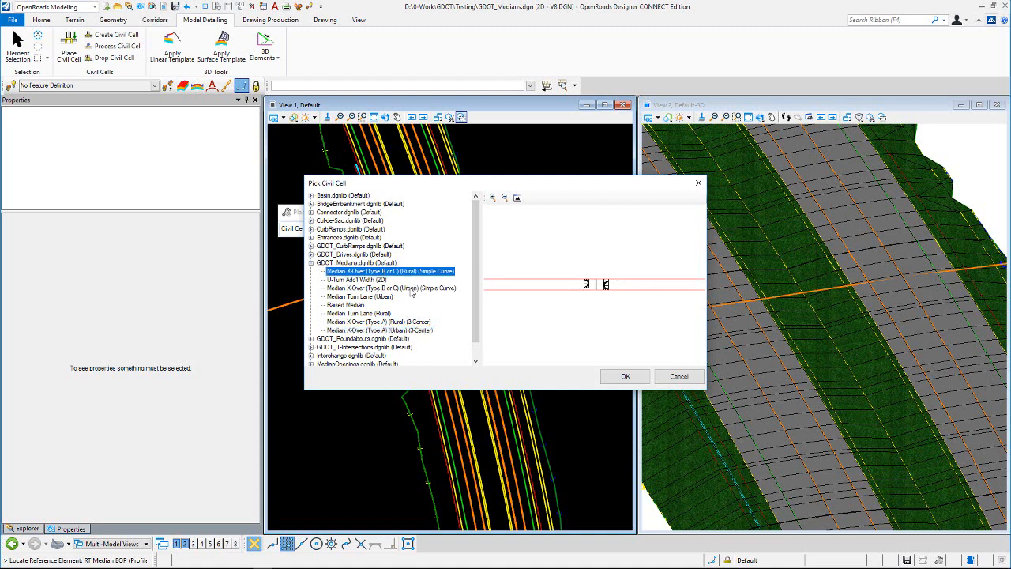
left_click(410, 289)
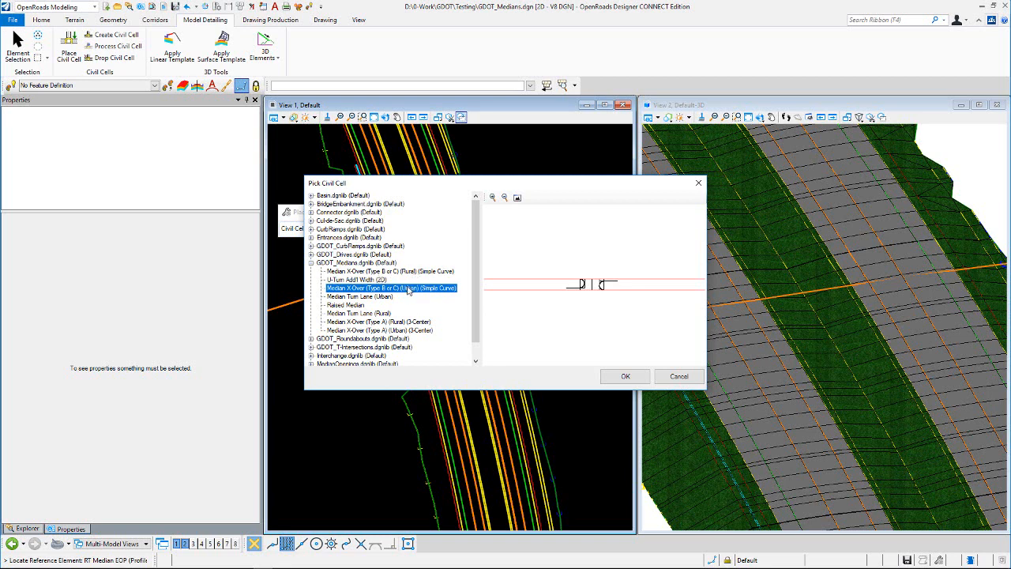
left_click(382, 314)
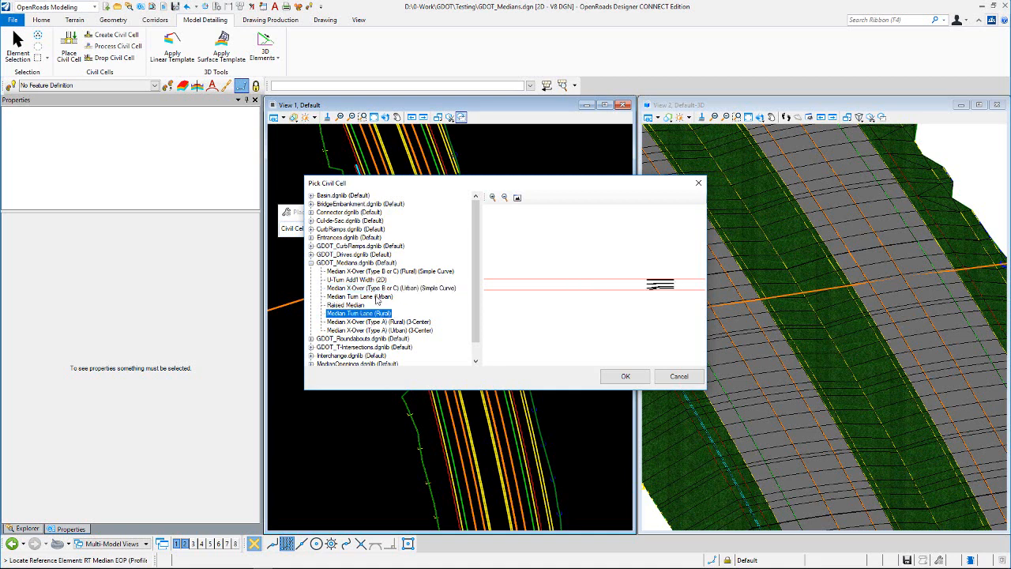
left_click(378, 297)
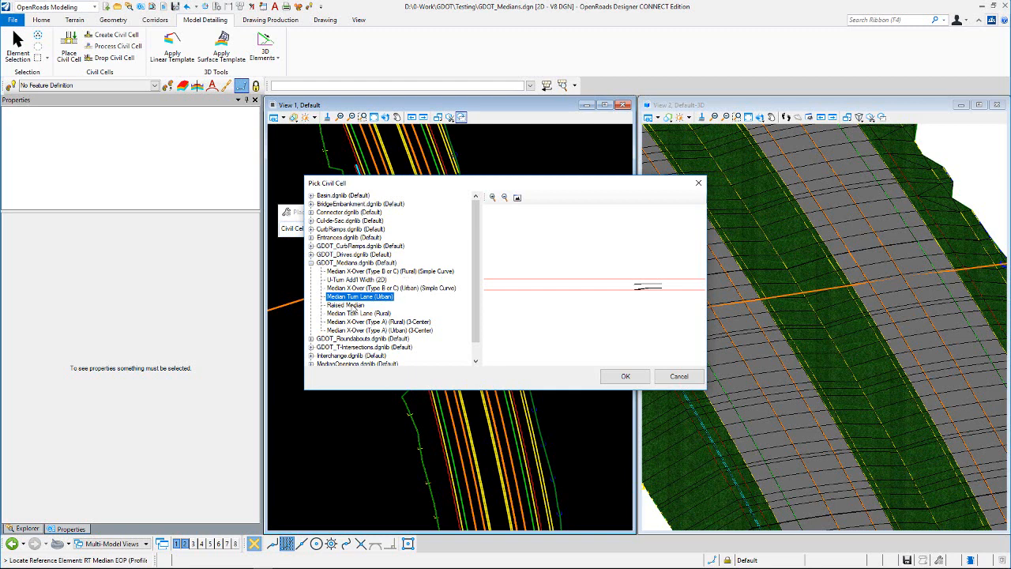
left_click(352, 305)
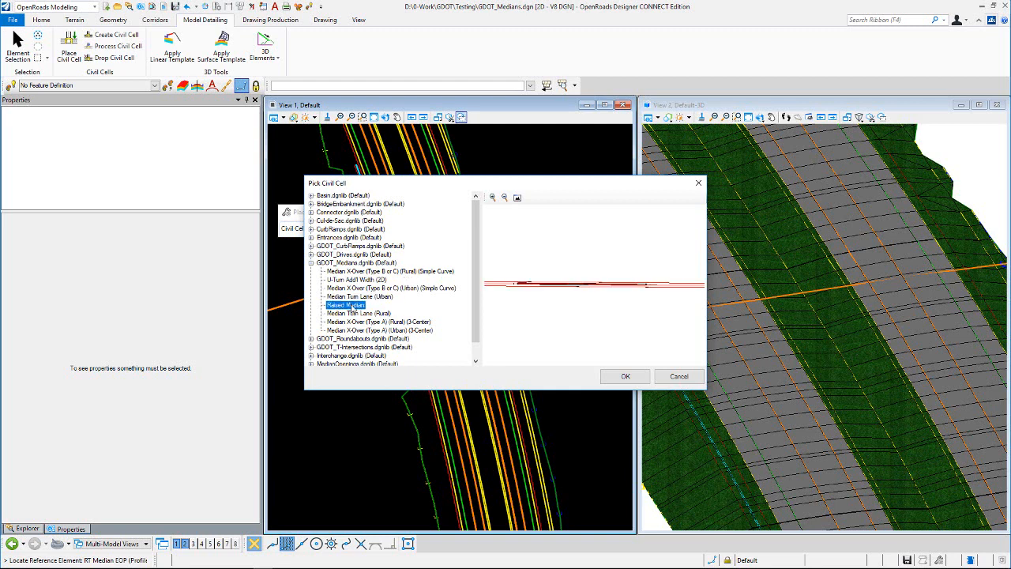
left_click(368, 280)
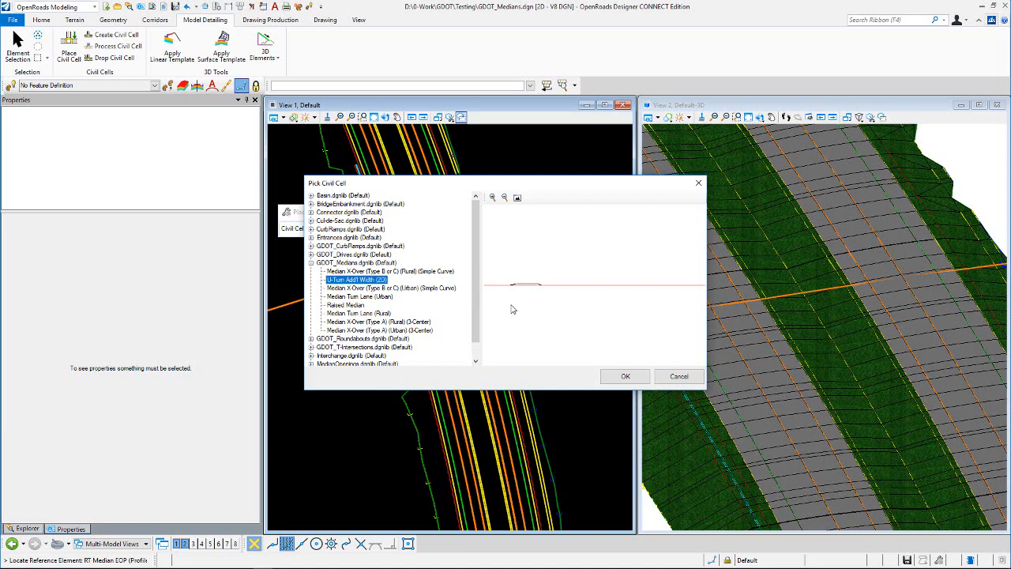
left_click(392, 322)
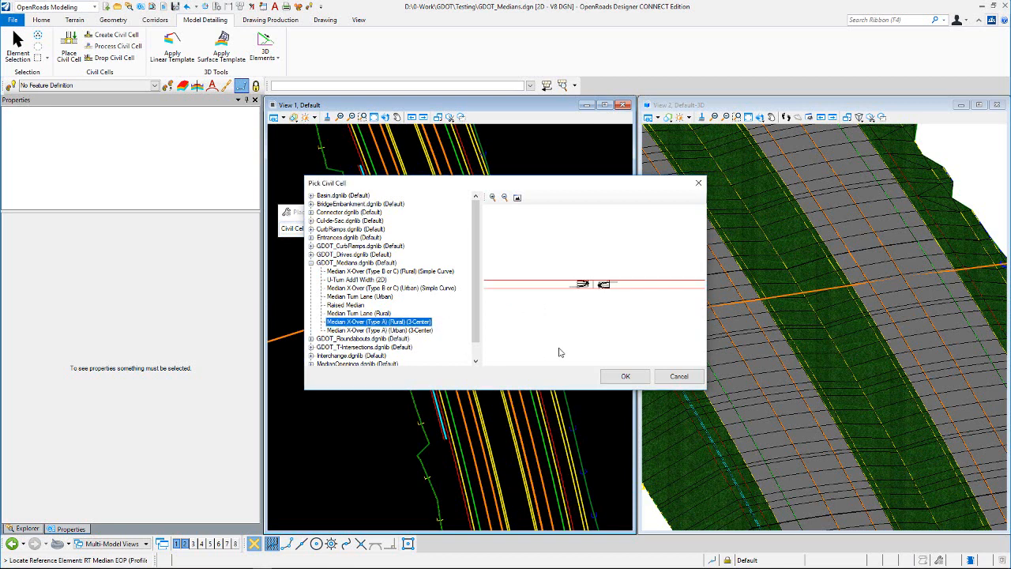
left_click(624, 376)
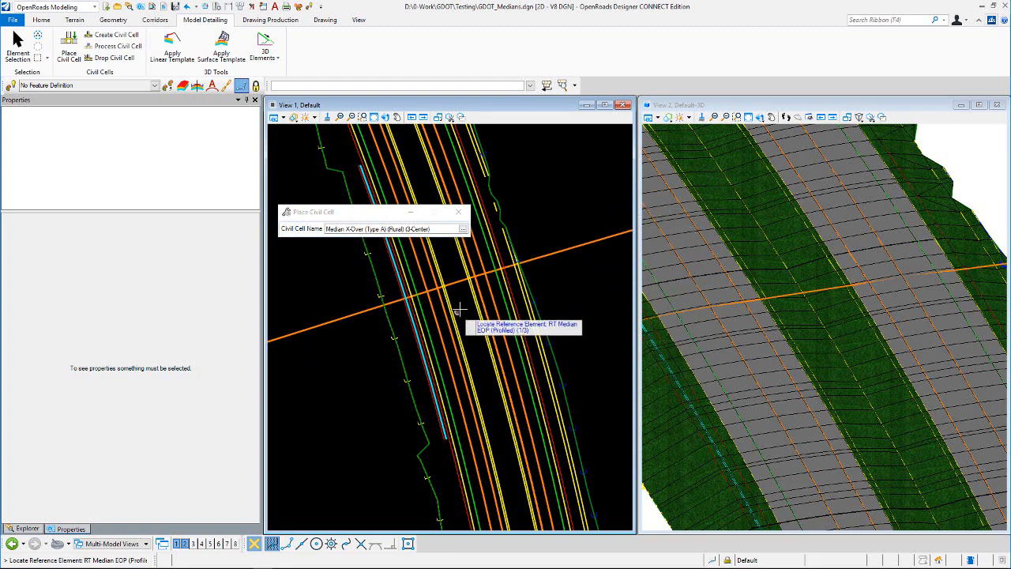
- Place the crossover by picking the RT and LT Median EOP reference elements and the X-Over location point
scroll(463, 301, "up", 2)
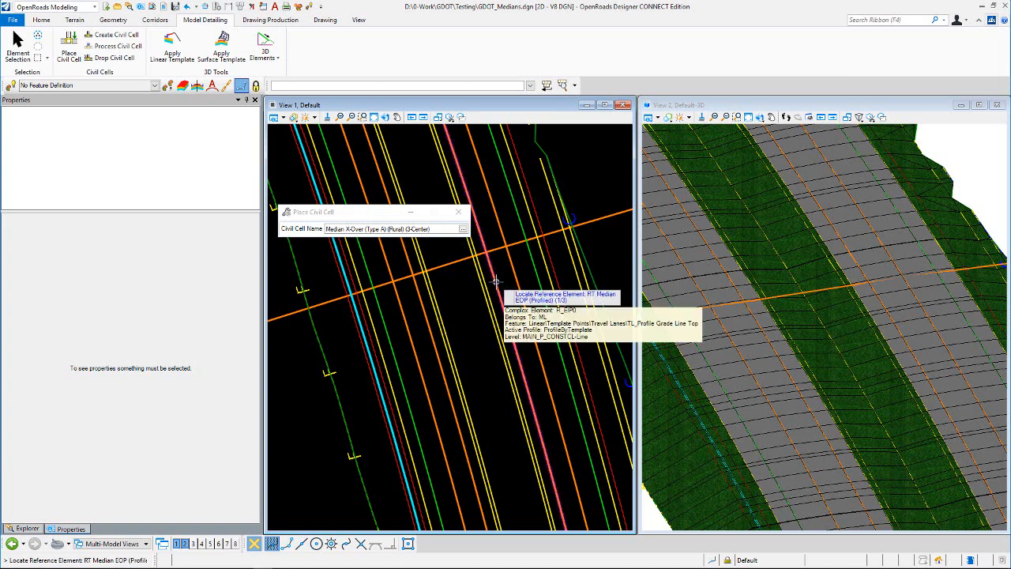
left_click(497, 281)
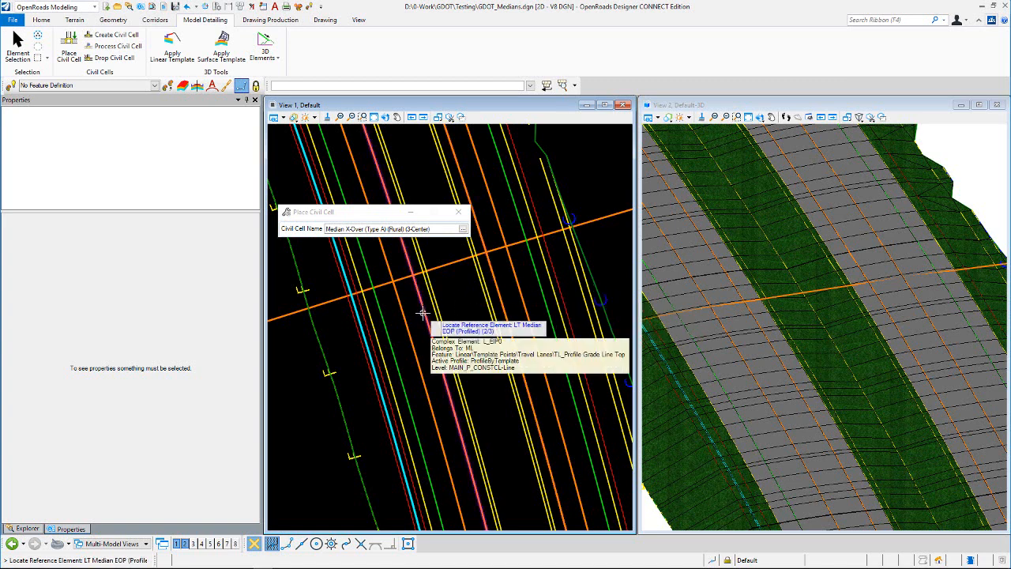
left_click(422, 314)
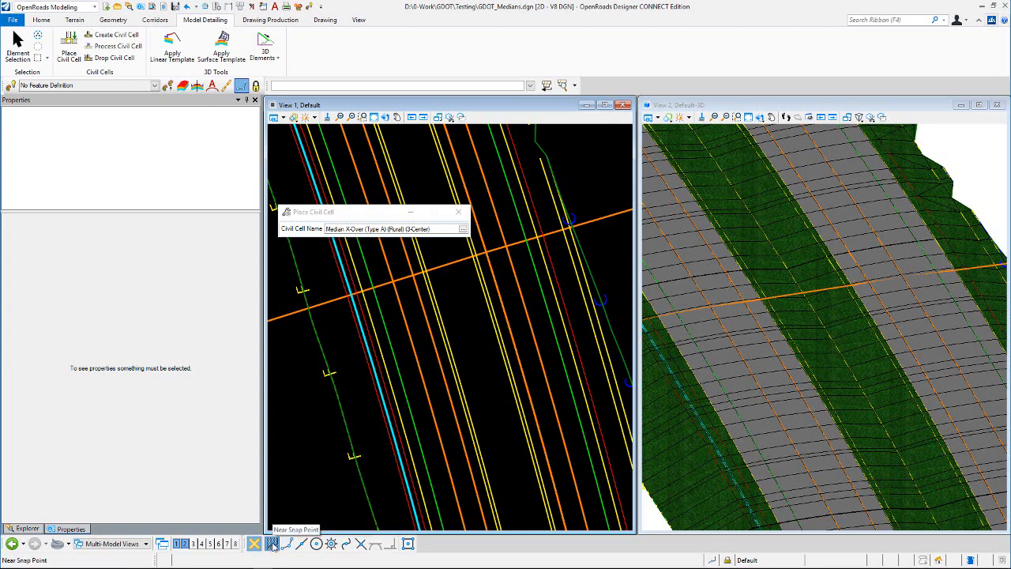
left_click(450, 261)
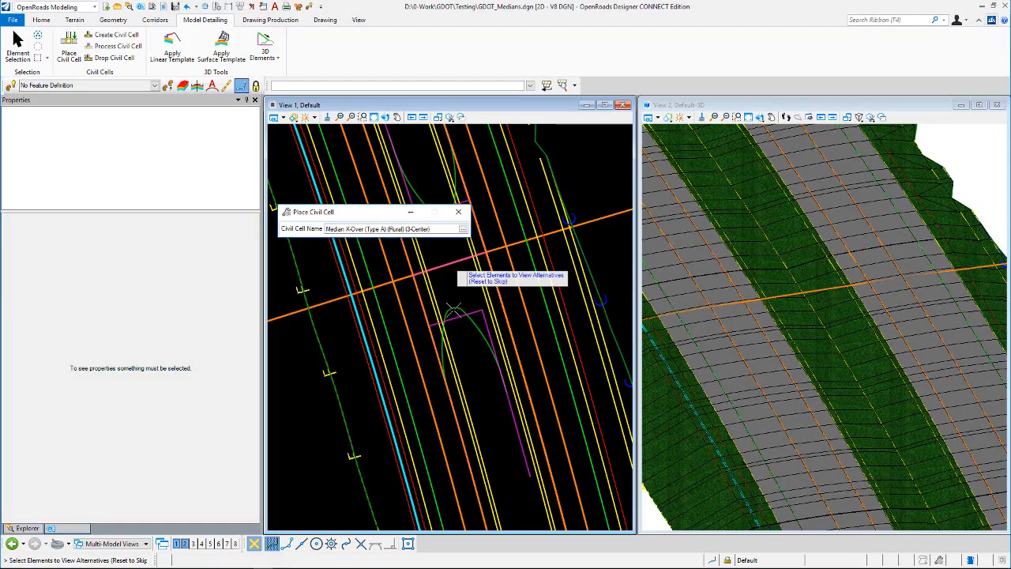
- Skip reviewing alternatives for the placed median crossover cell
scroll(453, 343, "down", 1)
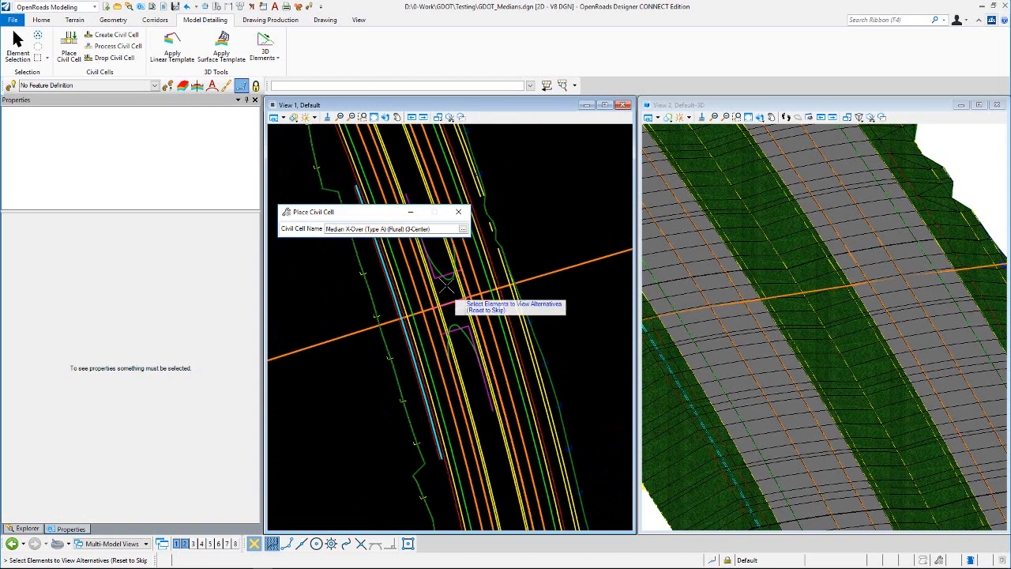
scroll(444, 286, "up", 2)
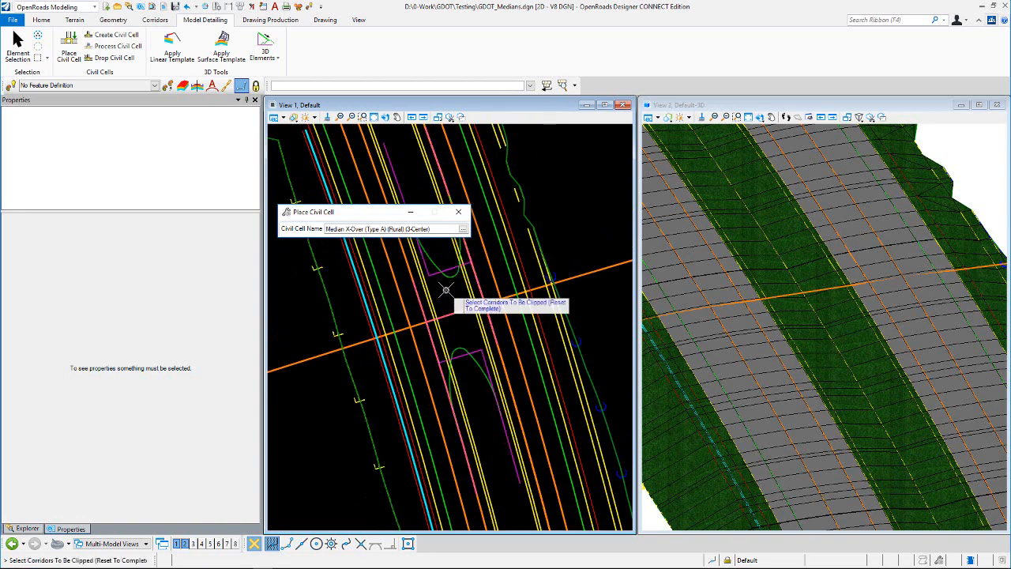
right_click(446, 288)
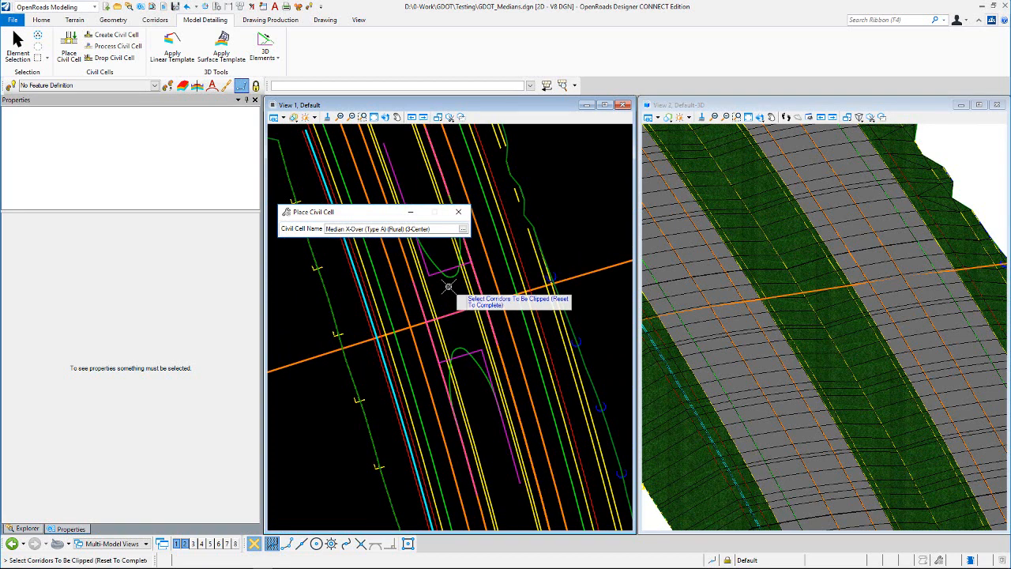
- Turn on Constructions display in View 1 and complete the placement without clipping any corridors
left_click(283, 118)
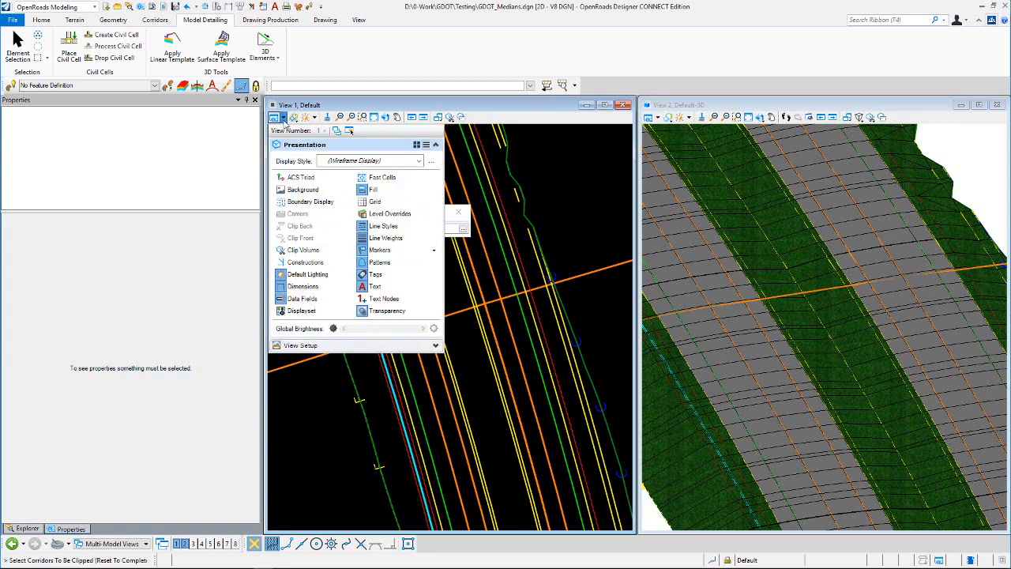
left_click(305, 261)
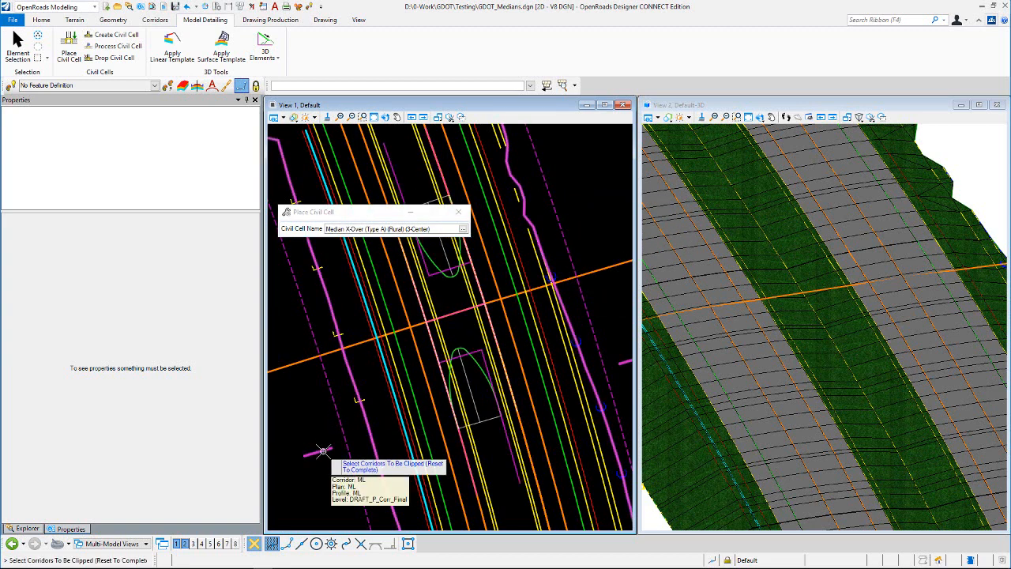
right_click(308, 400)
left_click(308, 401)
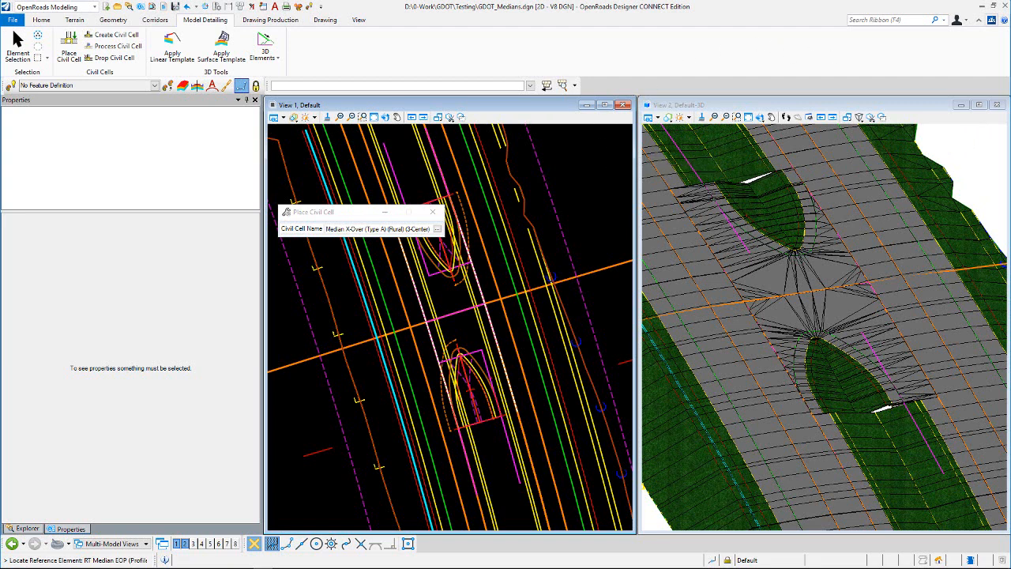
- Start Element Selection on the Corridors tab and turn Constructions display off in View 1
left_click(154, 20)
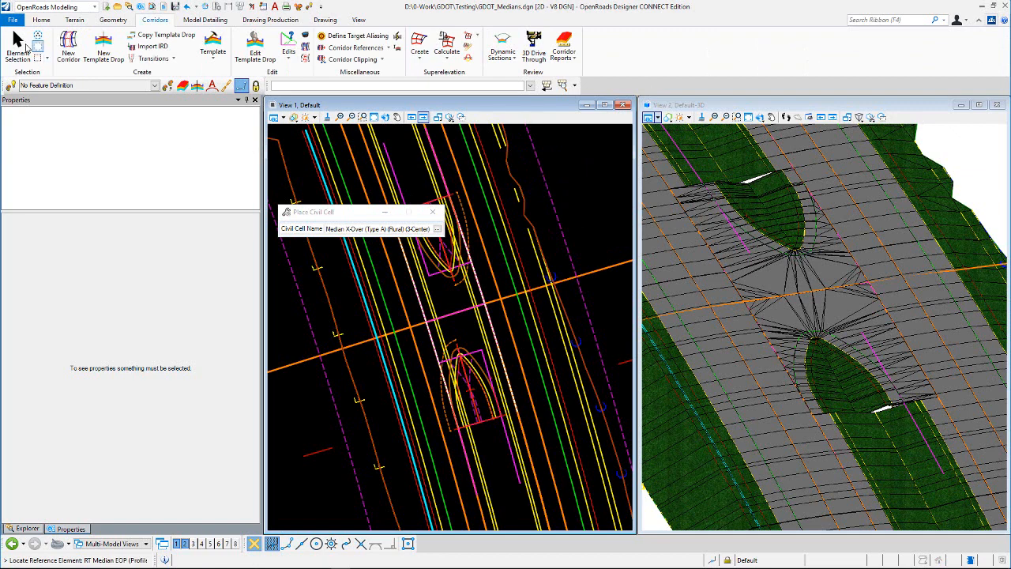
left_click(24, 48)
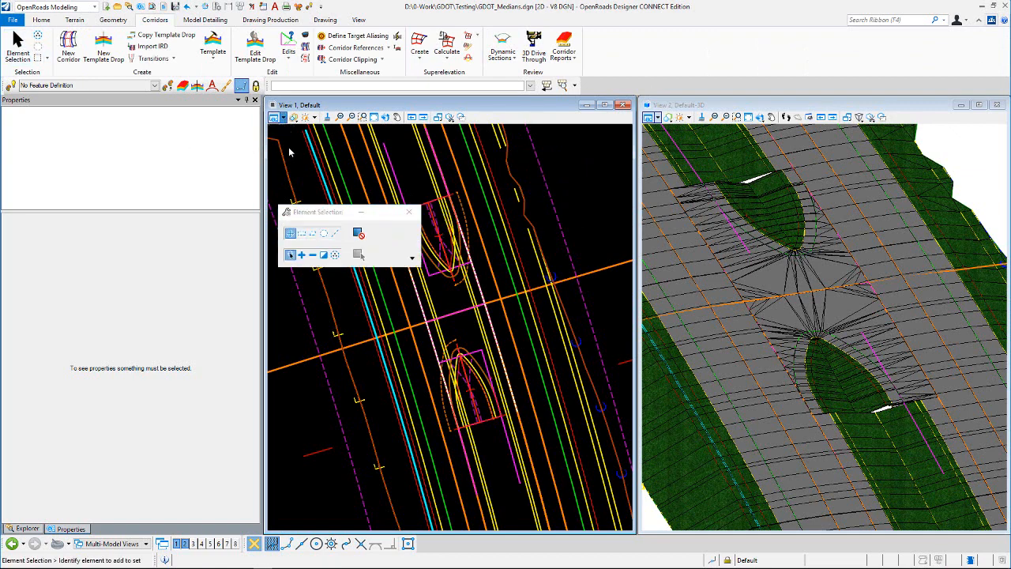
left_click(273, 117)
left_click(305, 261)
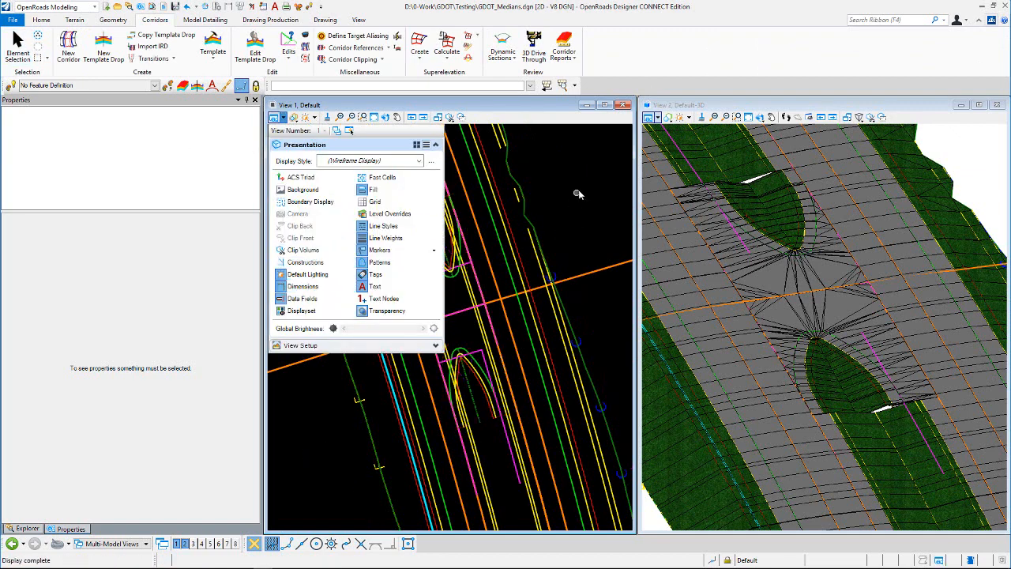
- Select the turn lane control line of the lower median opening
left_click(575, 184)
scroll(545, 274, "down", 1)
scroll(492, 360, "up", 2)
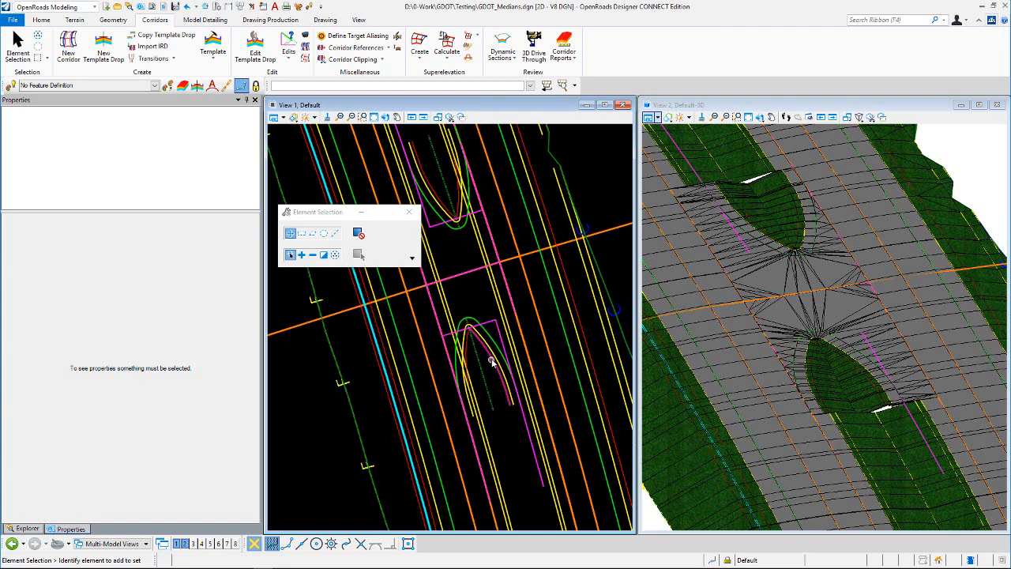
scroll(487, 308, "up", 2)
scroll(466, 294, "down", 2)
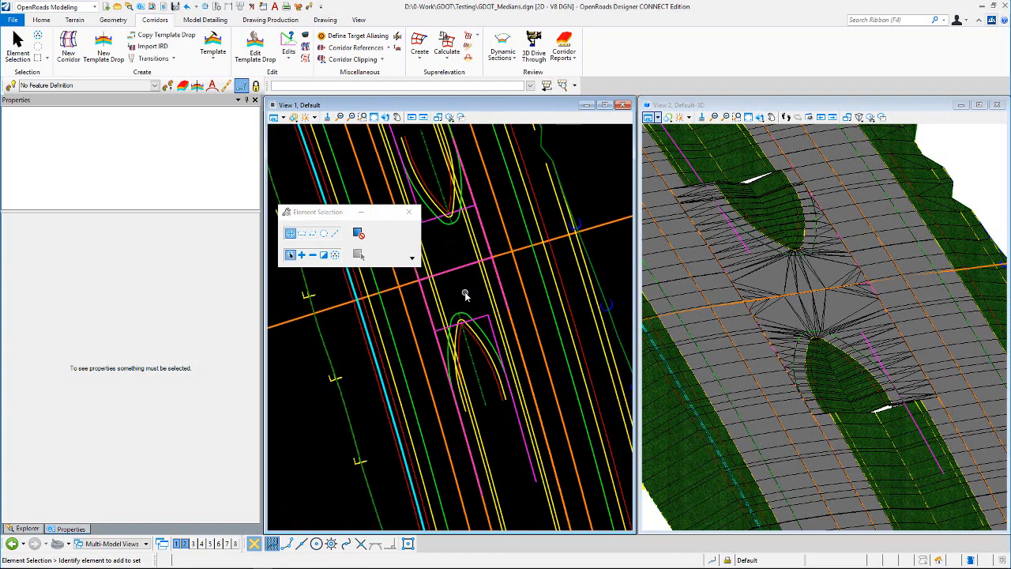
left_click(509, 431)
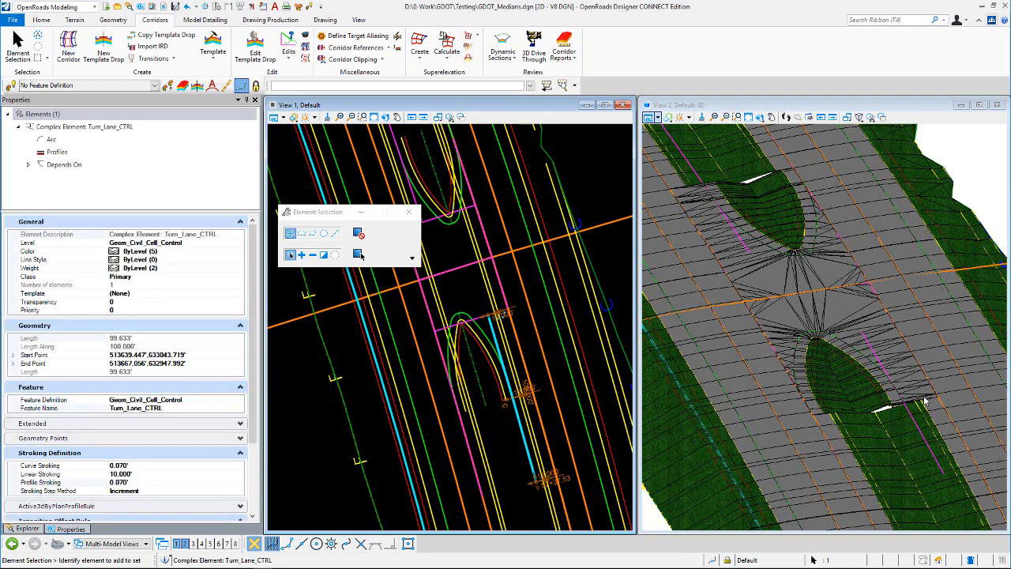
- Examine the selected turn lane control line and the median opening in the plan and 3D views
scroll(926, 403, "up", 2)
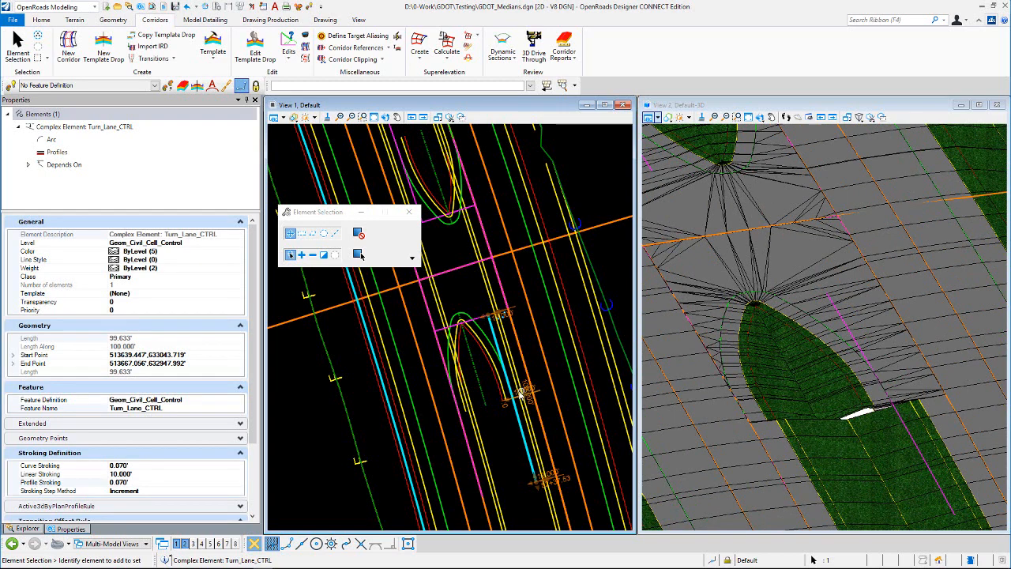
scroll(521, 393, "up", 2)
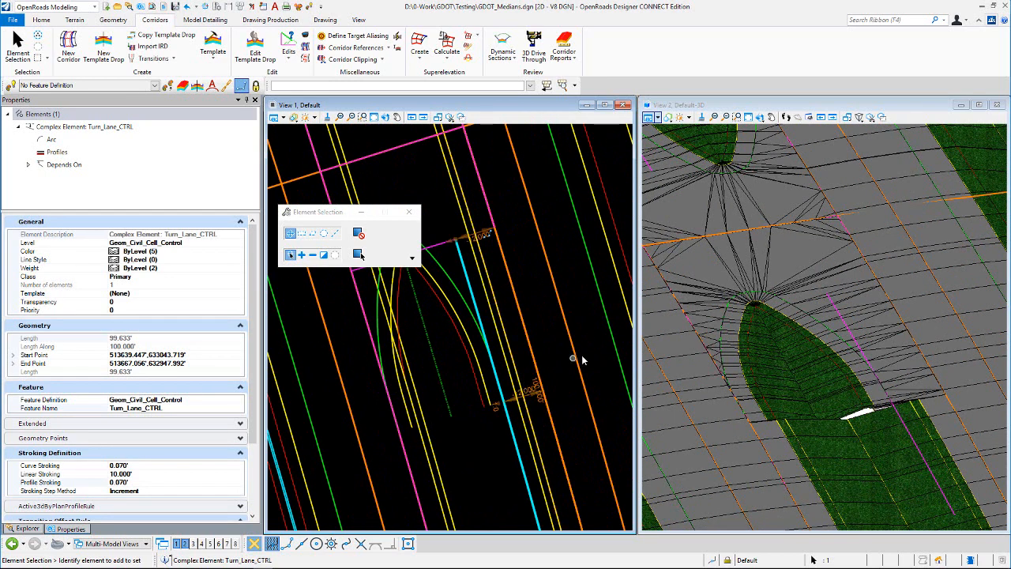
scroll(582, 360, "down", 2)
scroll(714, 324, "down", 3)
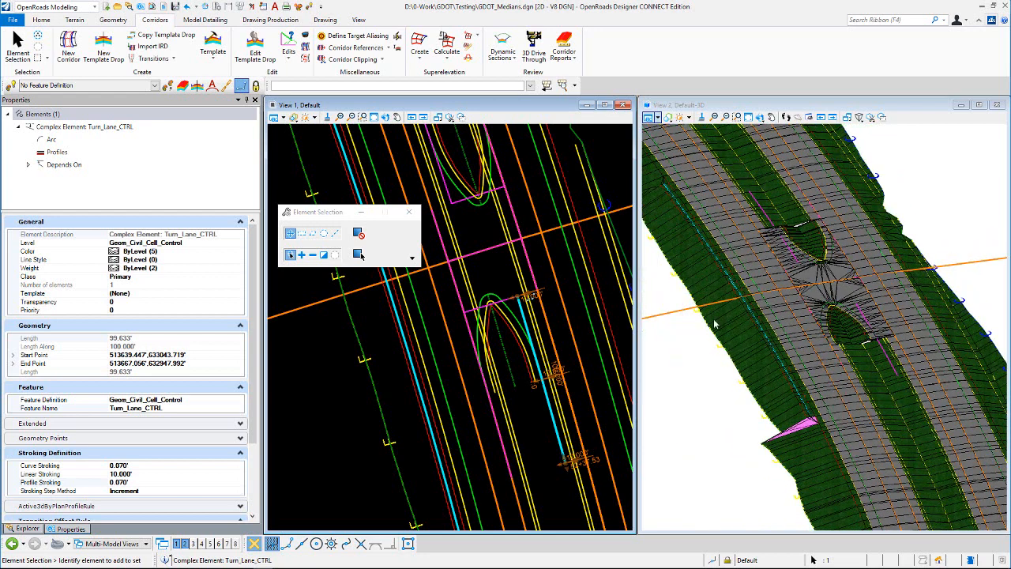
scroll(537, 338, "up", 1)
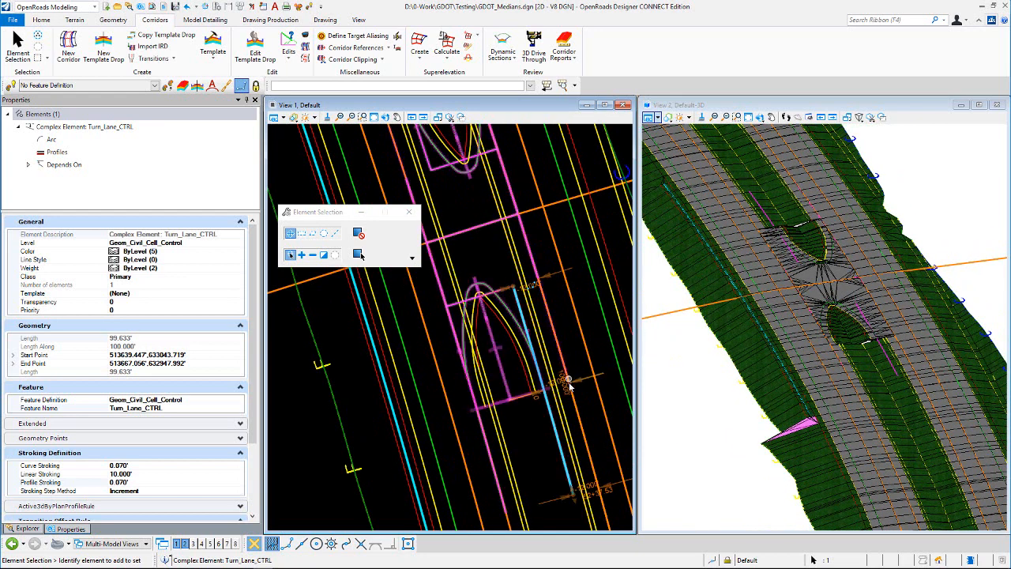
scroll(561, 385, "up", 1)
- Try editing a dimension of the turn lane control line, then undo the edit
left_click(553, 376)
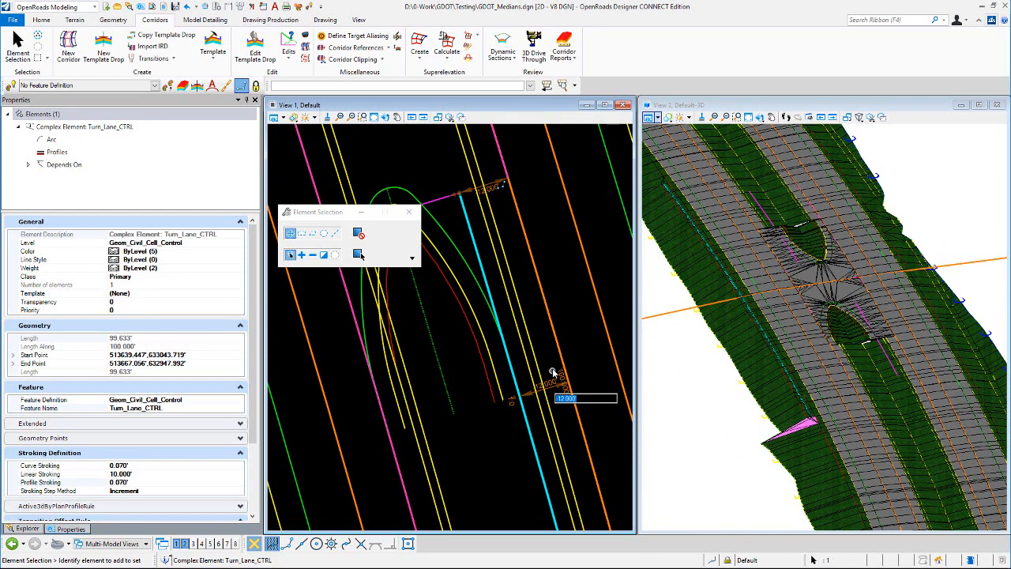
type("0")
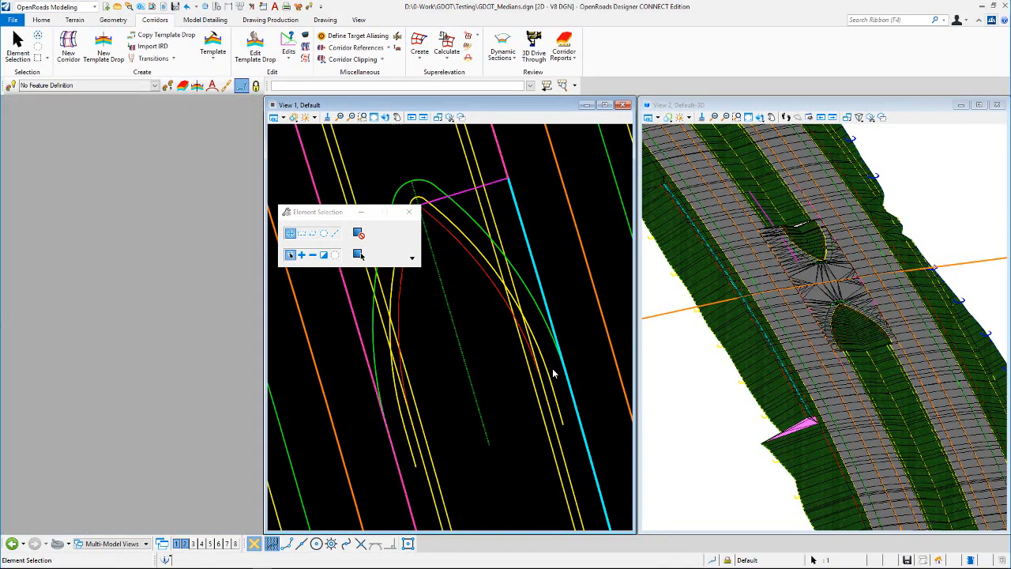
scroll(881, 339, "up", 2)
scroll(881, 338, "up", 2)
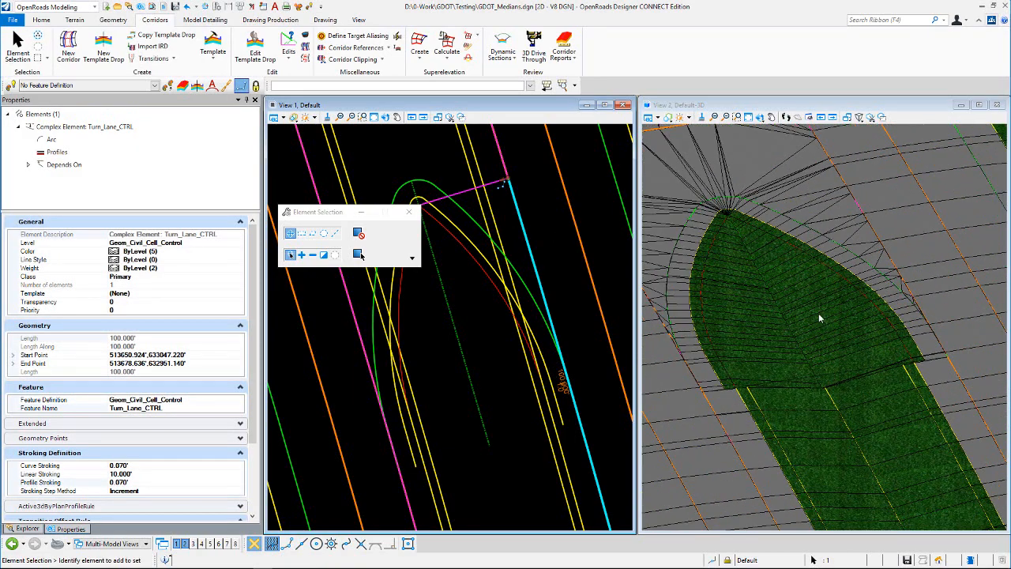
scroll(826, 331, "down", 3)
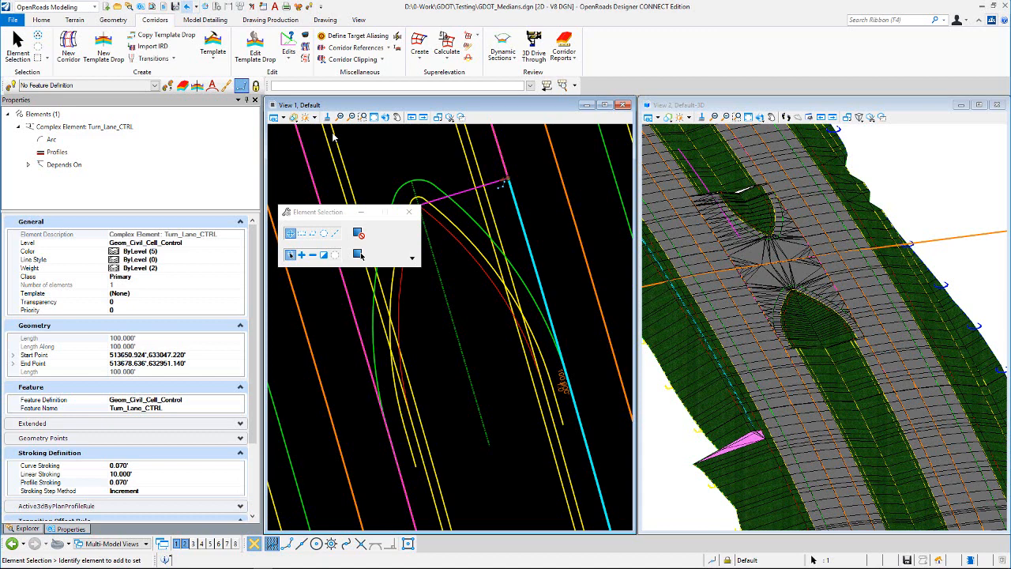
key("ctrl+z")
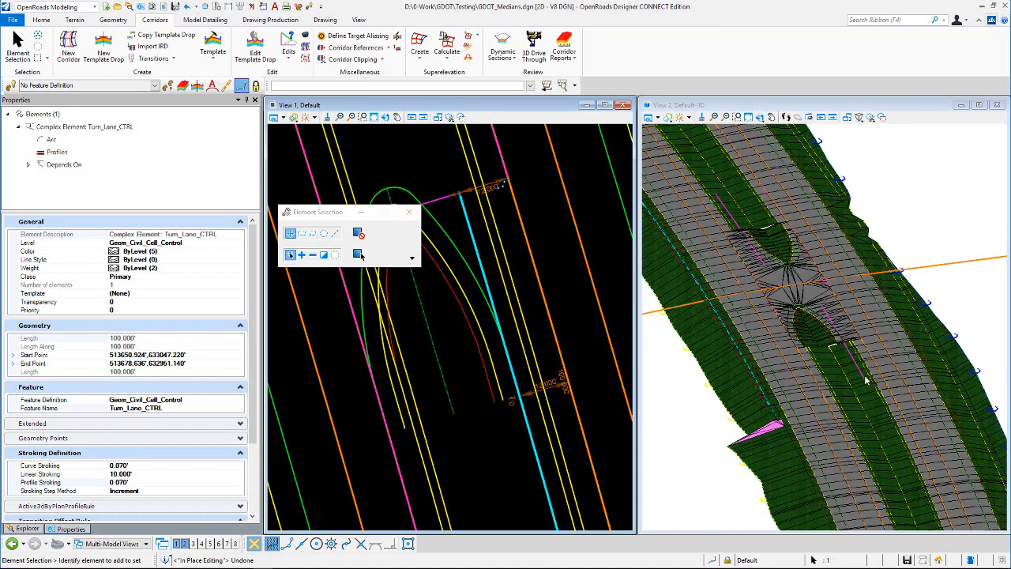
- Select and inspect the civil cell's median width control line beside the median opening
scroll(864, 376, "down", 2)
scroll(839, 320, "up", 2)
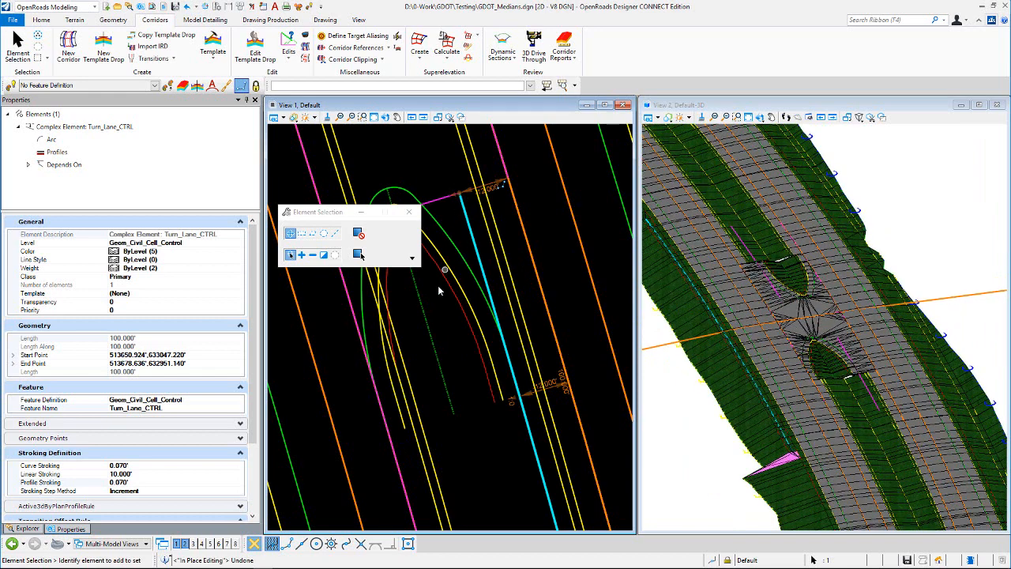
left_click(446, 313)
scroll(503, 388, "down", 2)
scroll(440, 261, "up", 2)
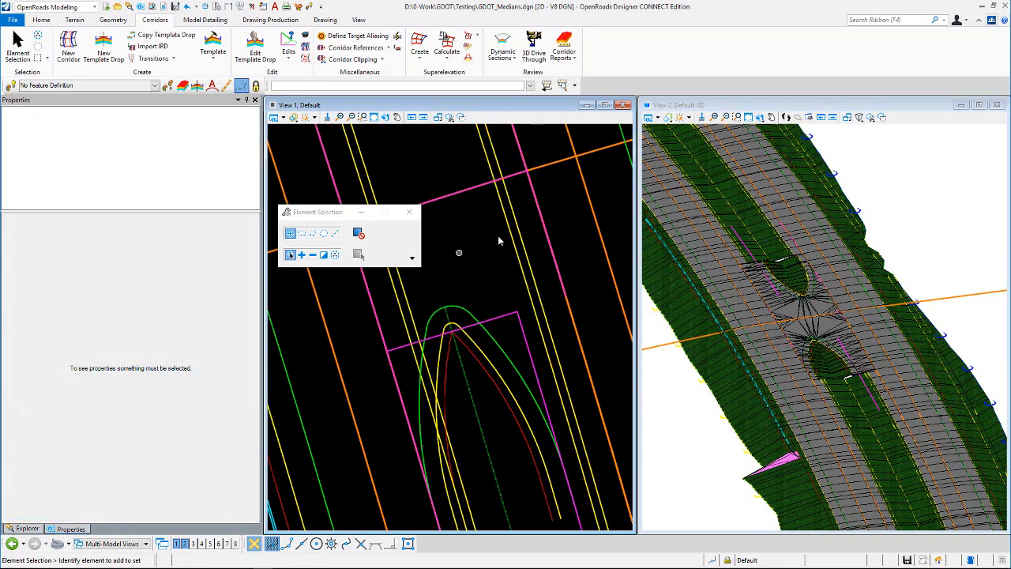
scroll(485, 268, "down", 1)
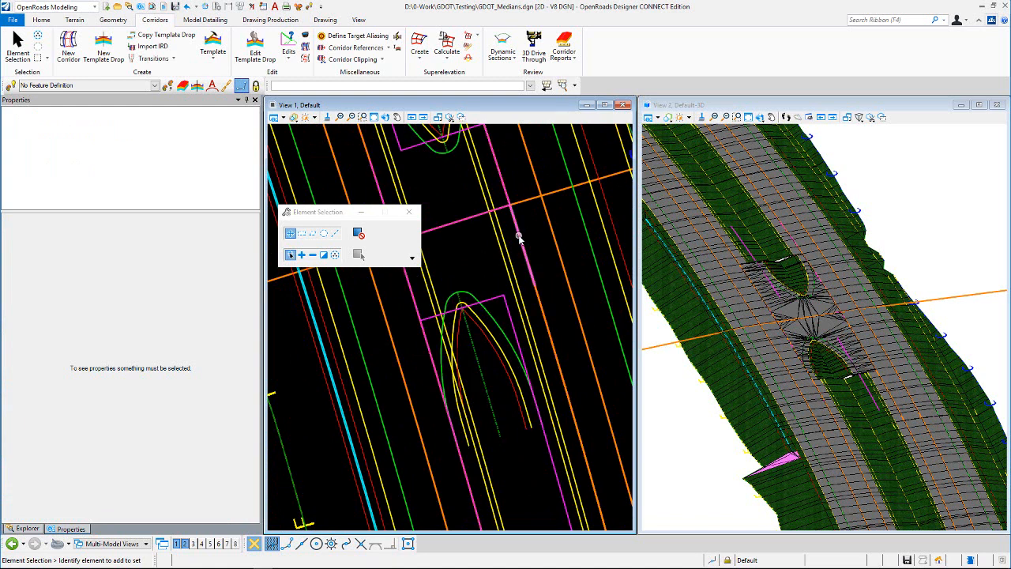
left_click(517, 237)
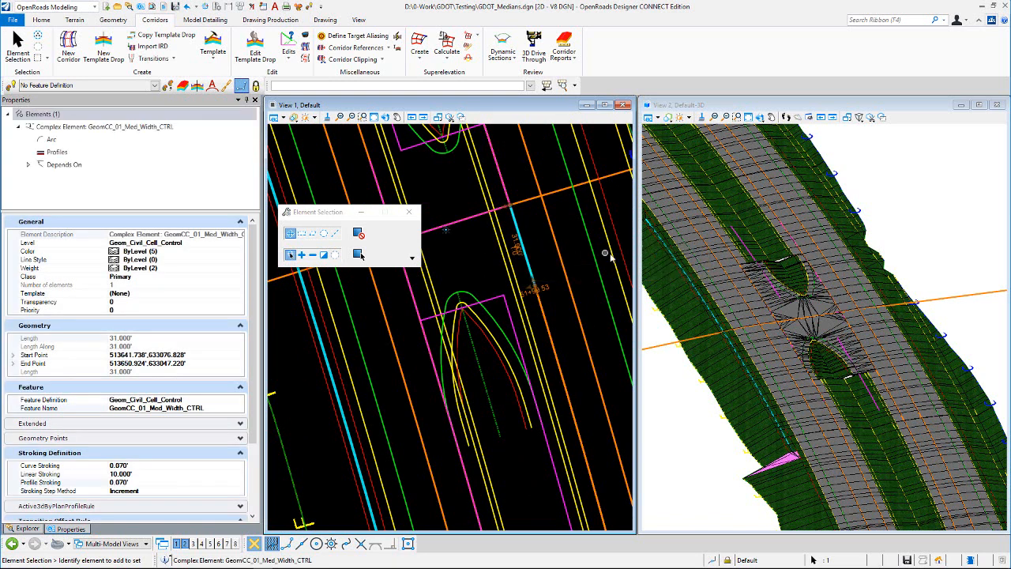
left_click(517, 228)
left_click(528, 224)
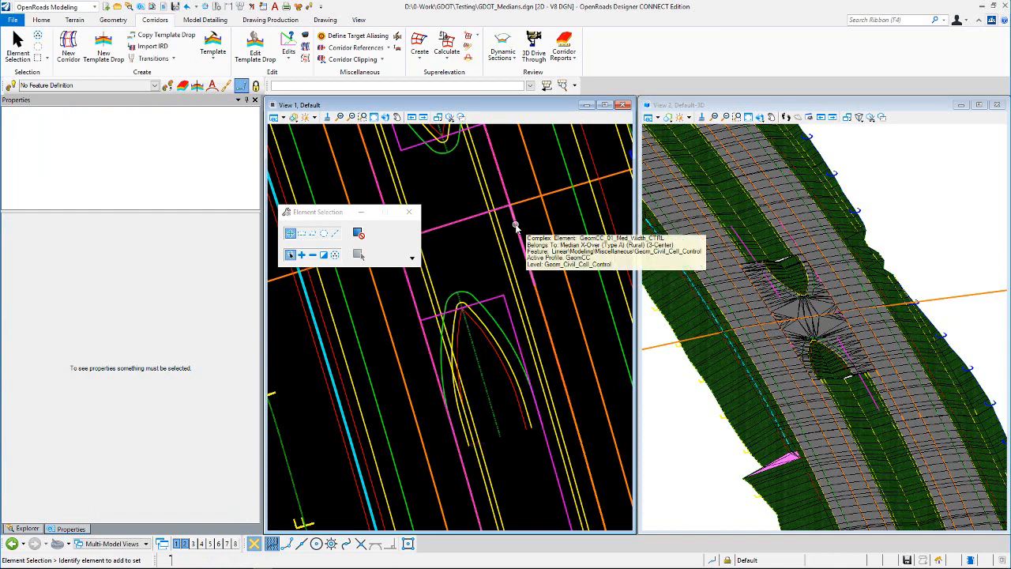
left_click(514, 227)
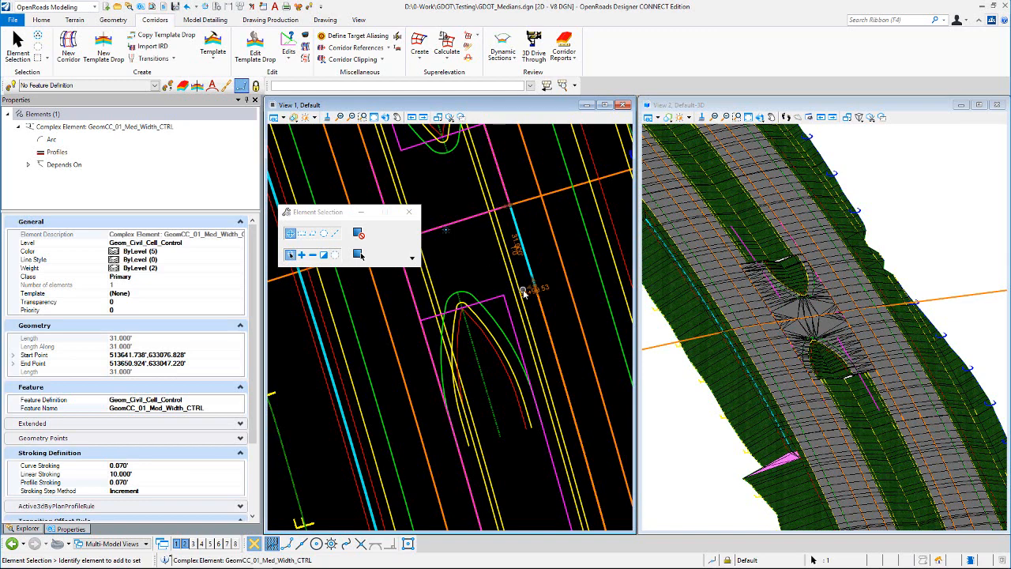
scroll(481, 260, "down", 1)
scroll(481, 260, "up", 1)
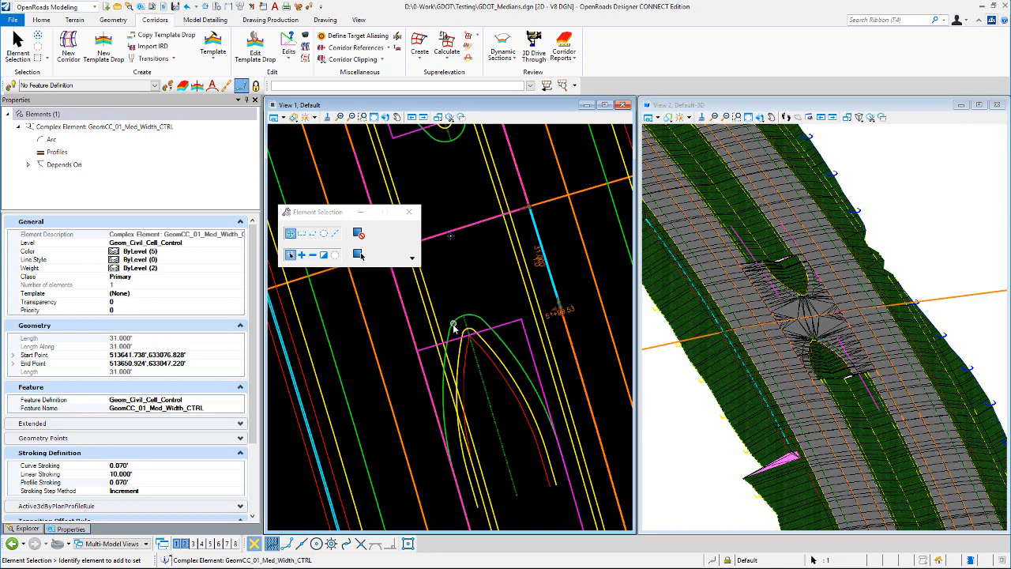
left_click(537, 253)
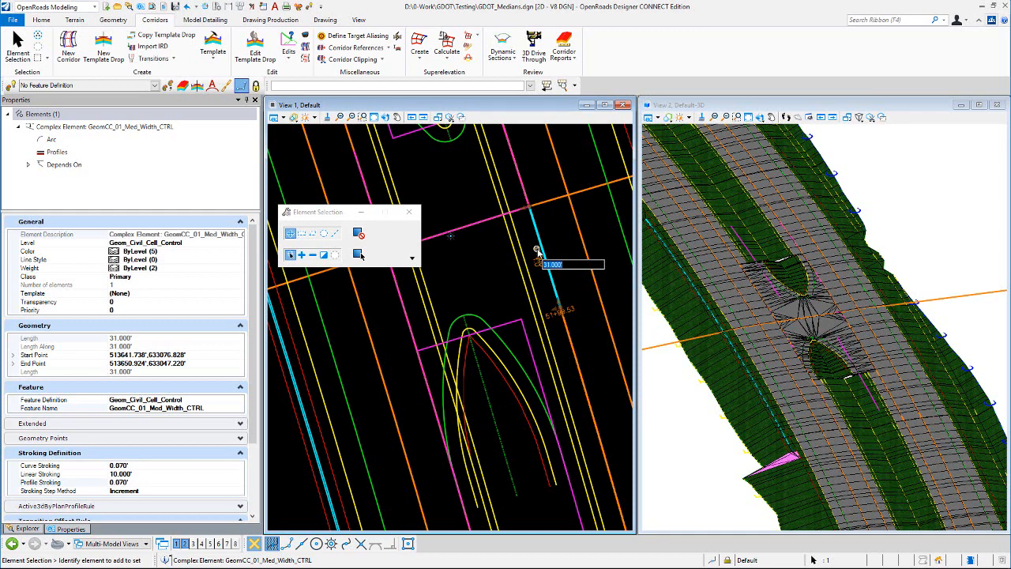
- Select the edge of pavement around the lower median nose and set its nose radius to 8 ft
left_click(473, 267)
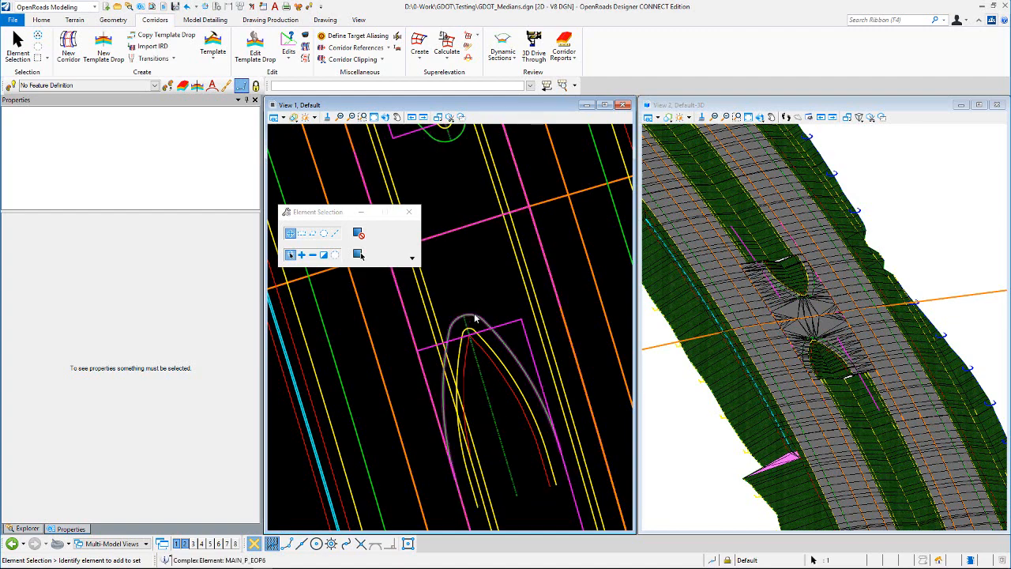
left_click(472, 318)
scroll(468, 334, "up", 4)
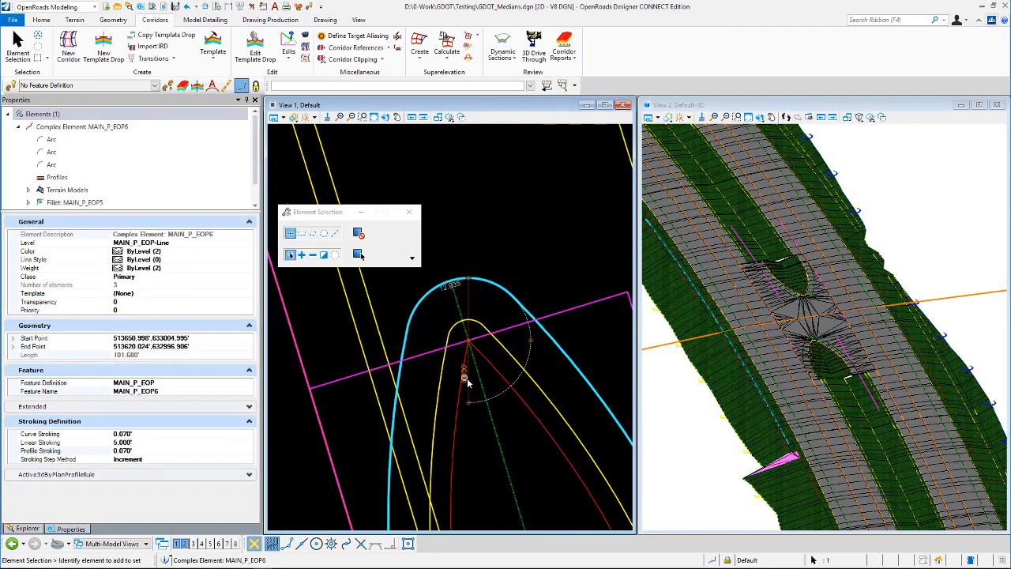
scroll(498, 395, "down", 3)
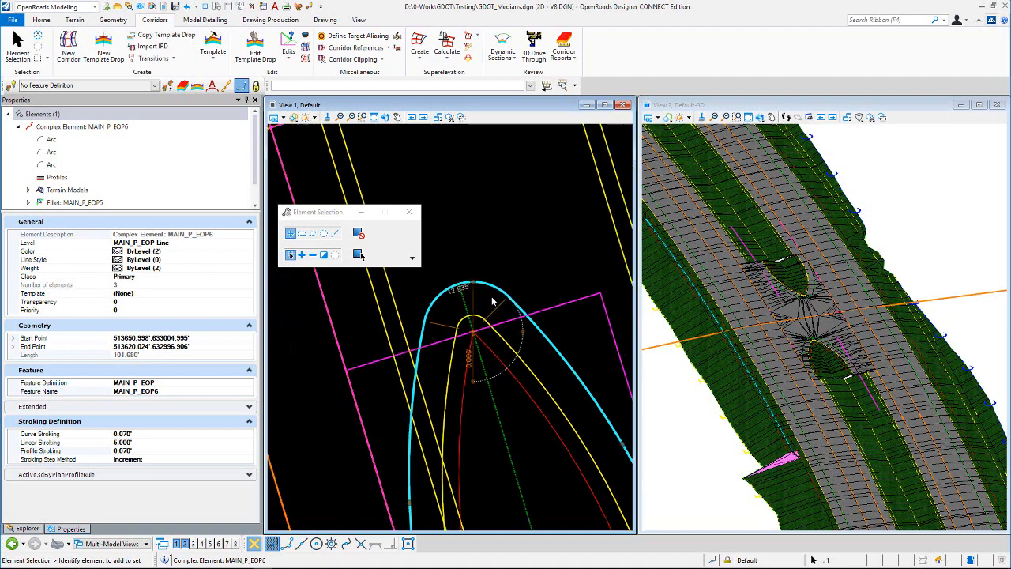
scroll(502, 395, "up", 2)
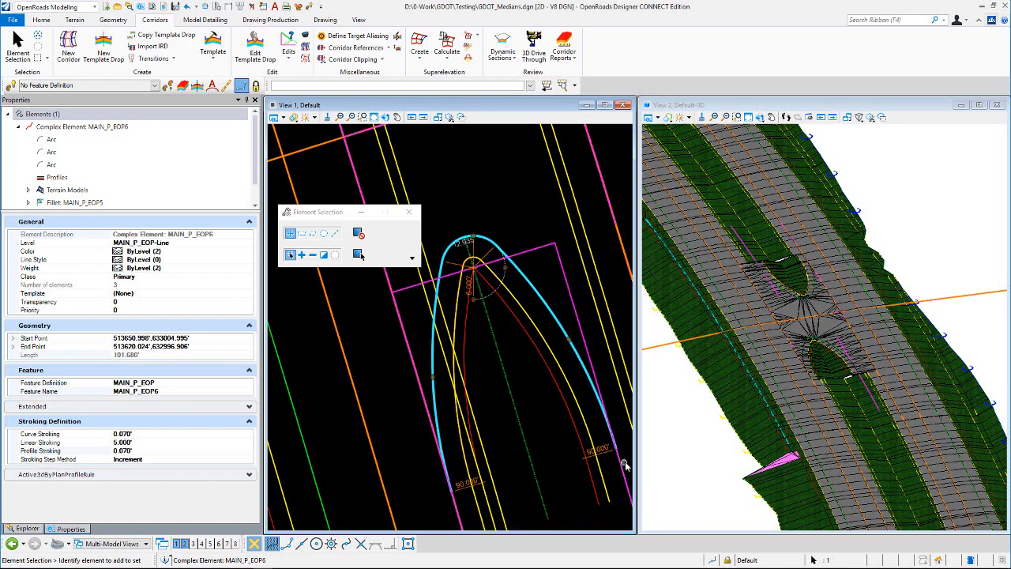
left_click(467, 282)
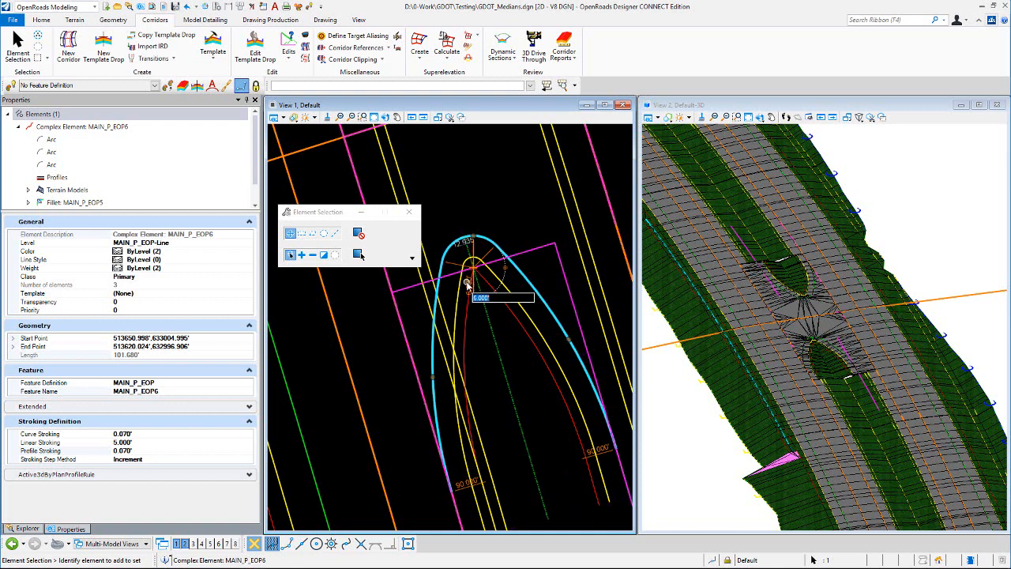
type("4")
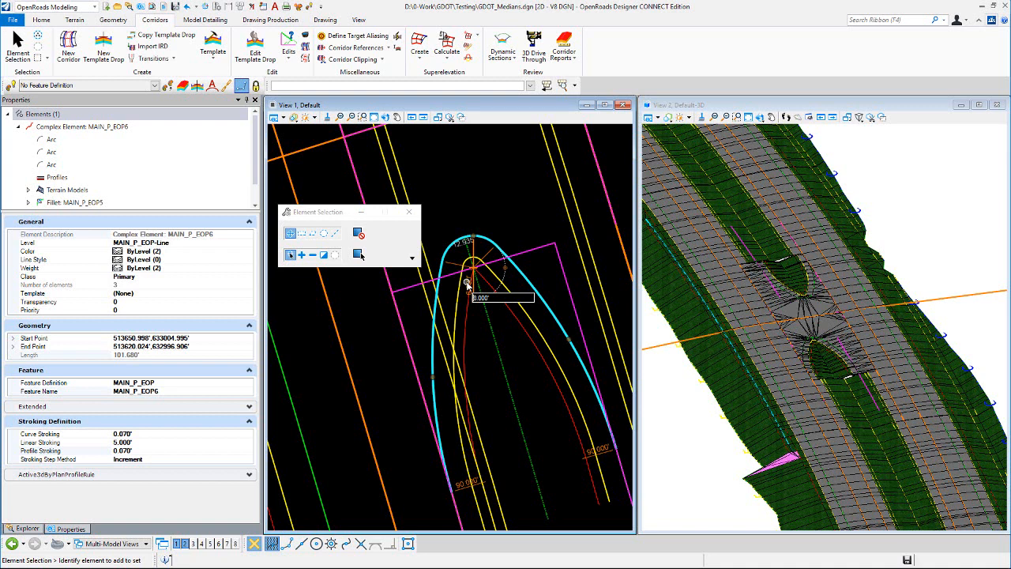
left_click(466, 283)
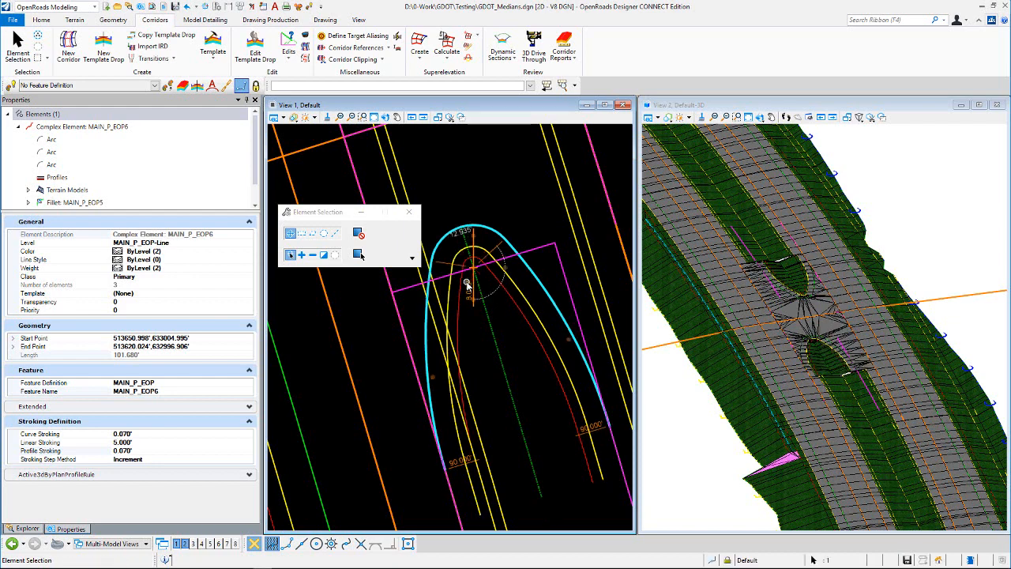
- Select the edge of pavement around the upper median nose and set its nose radius to 8 ft
scroll(829, 345, "up", 4)
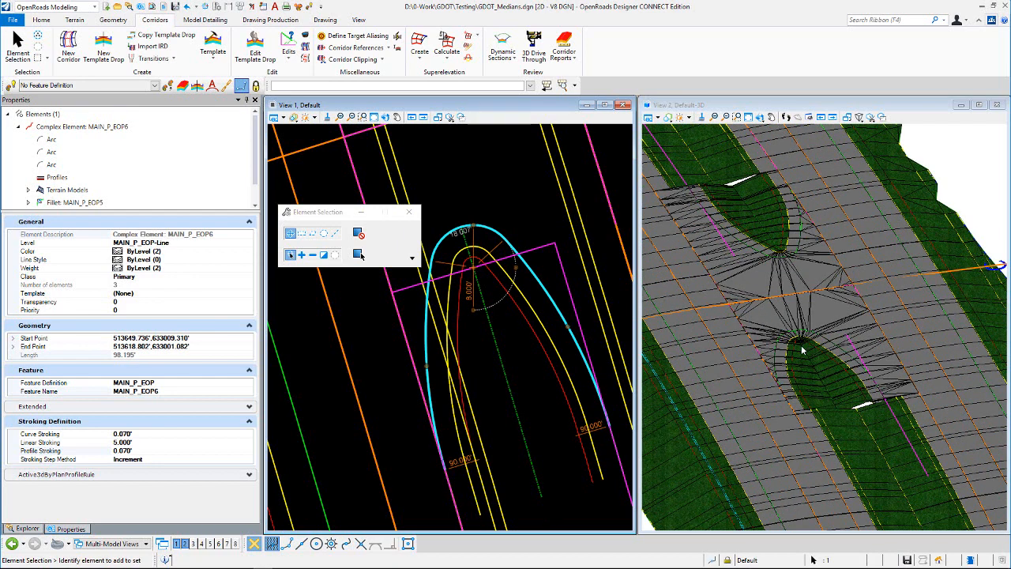
left_click(515, 199)
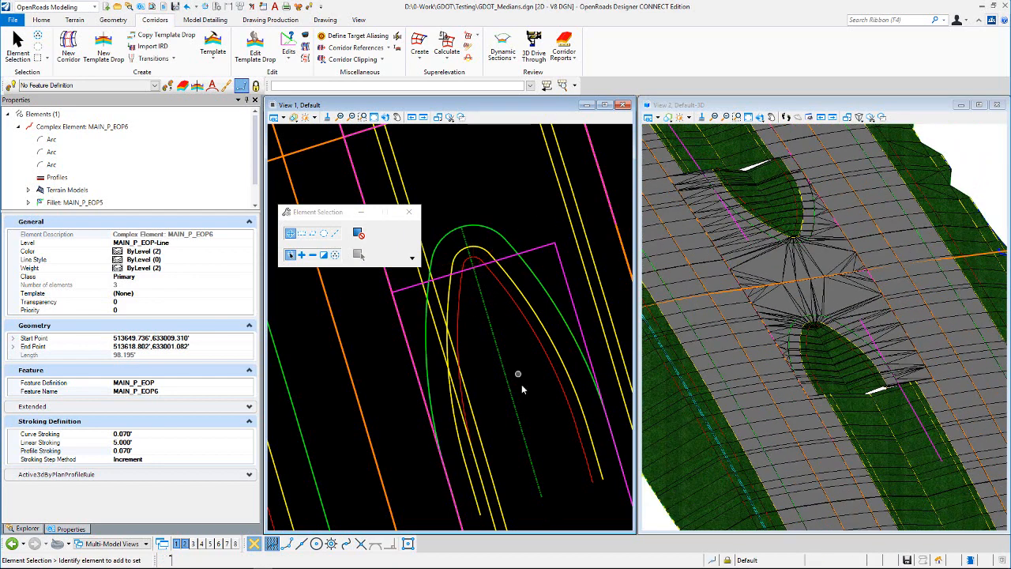
scroll(522, 384, "down", 3)
scroll(464, 139, "up", 2)
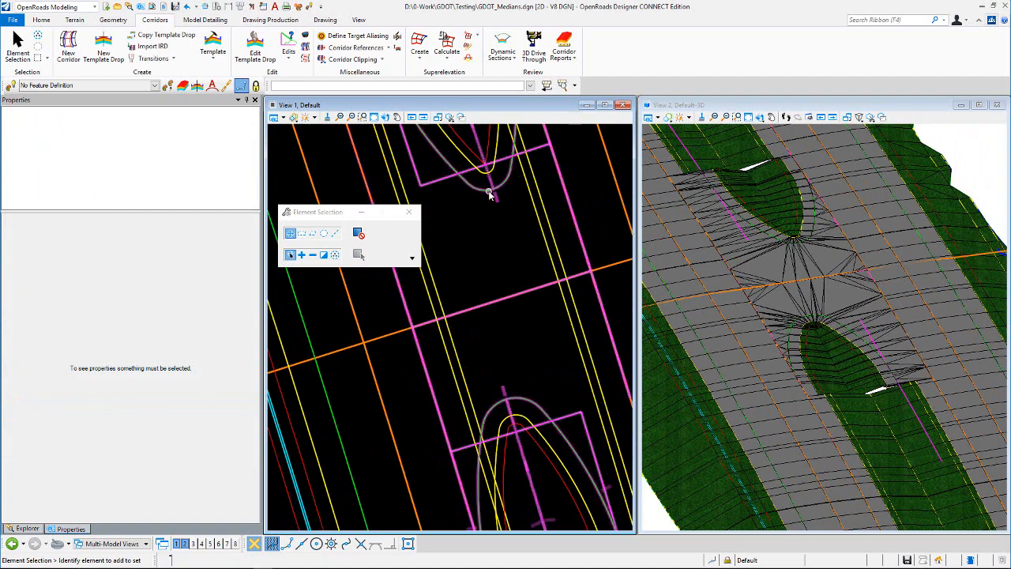
left_click(488, 189)
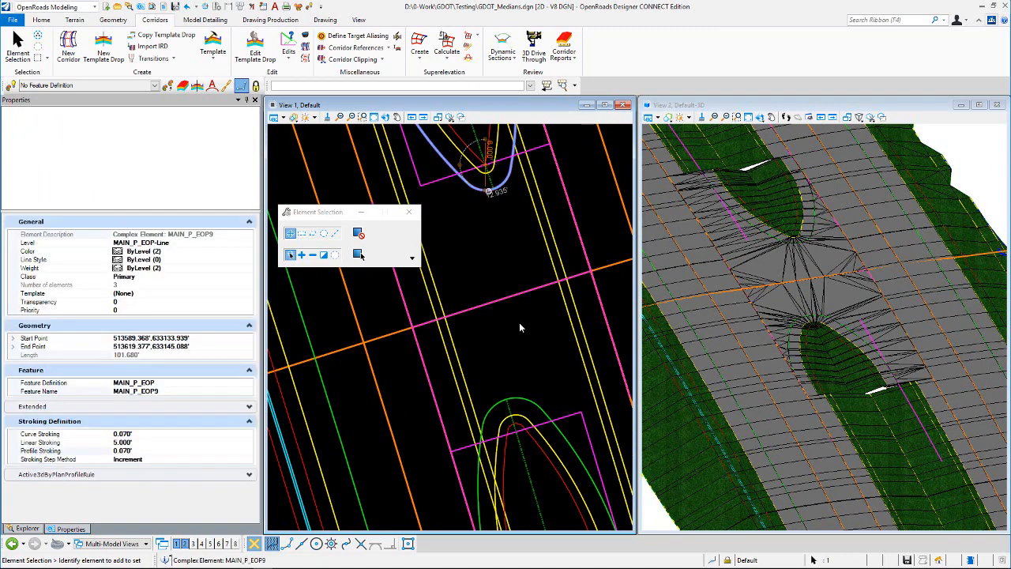
scroll(517, 218, "down", 1)
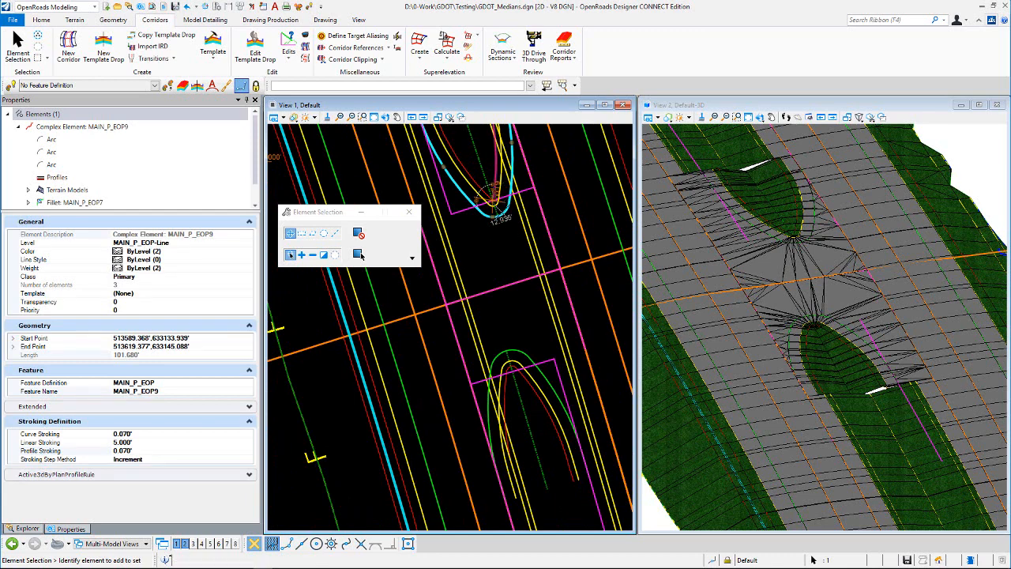
scroll(497, 184, "up", 2)
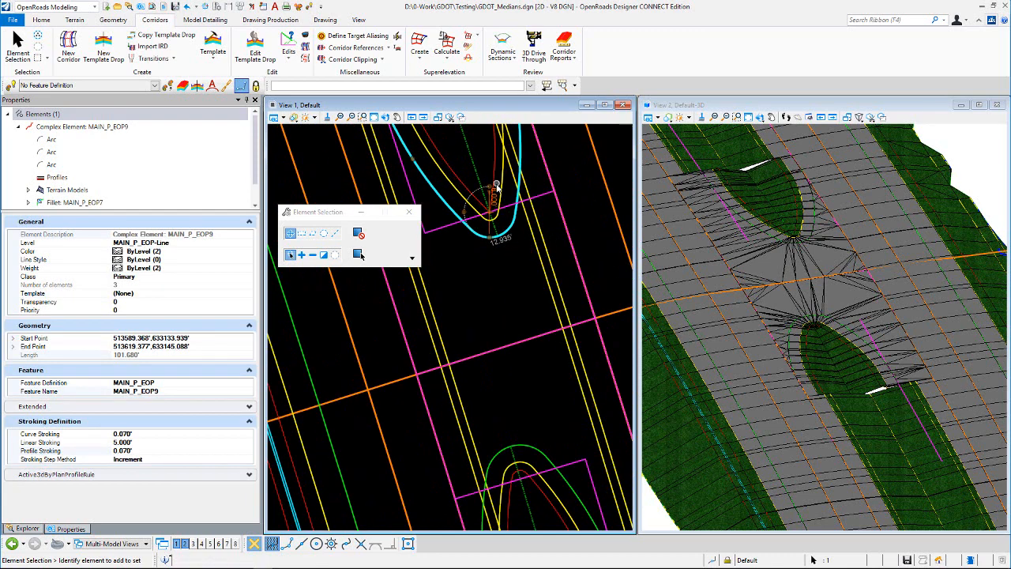
left_click(493, 212)
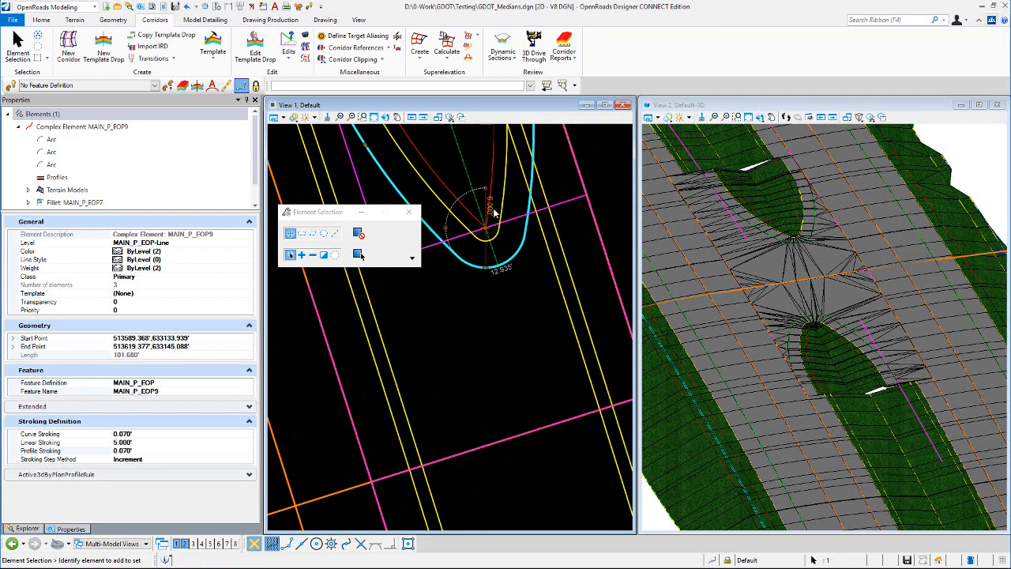
type("8")
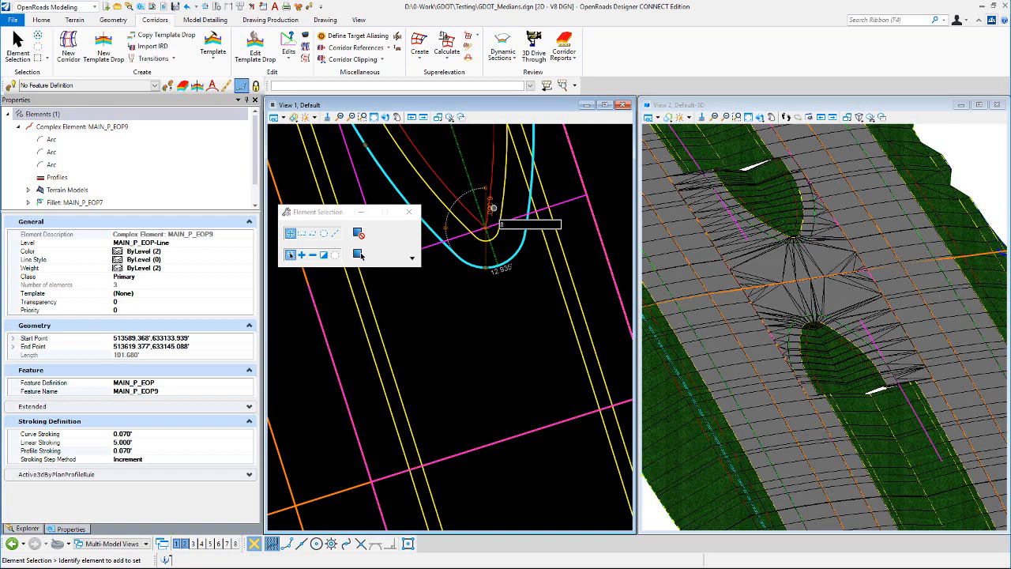
left_click(358, 254)
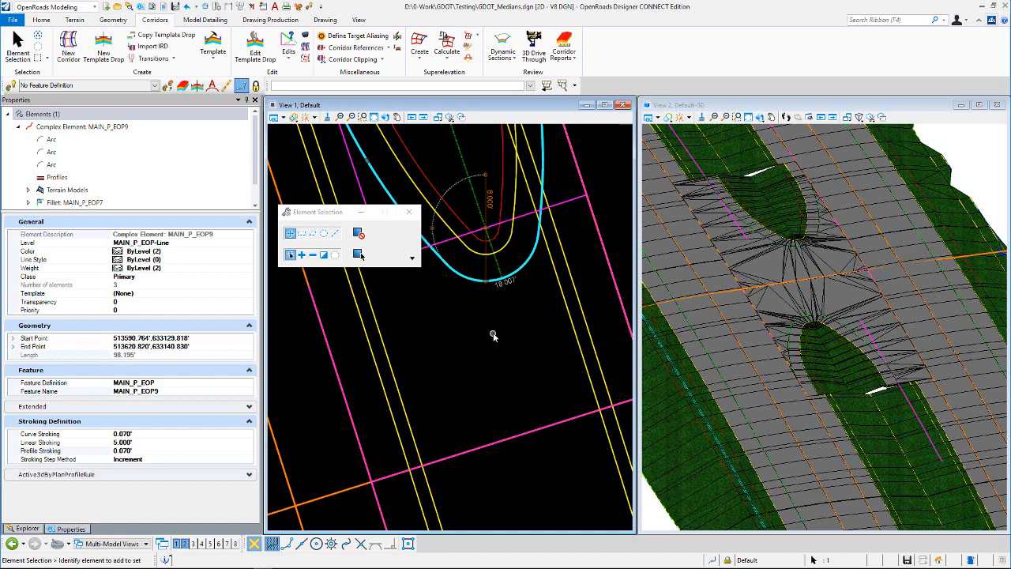
- Reselect and examine the lower median nose edge of pavement and the surrounding civil cell control lines
scroll(486, 251, "down", 3)
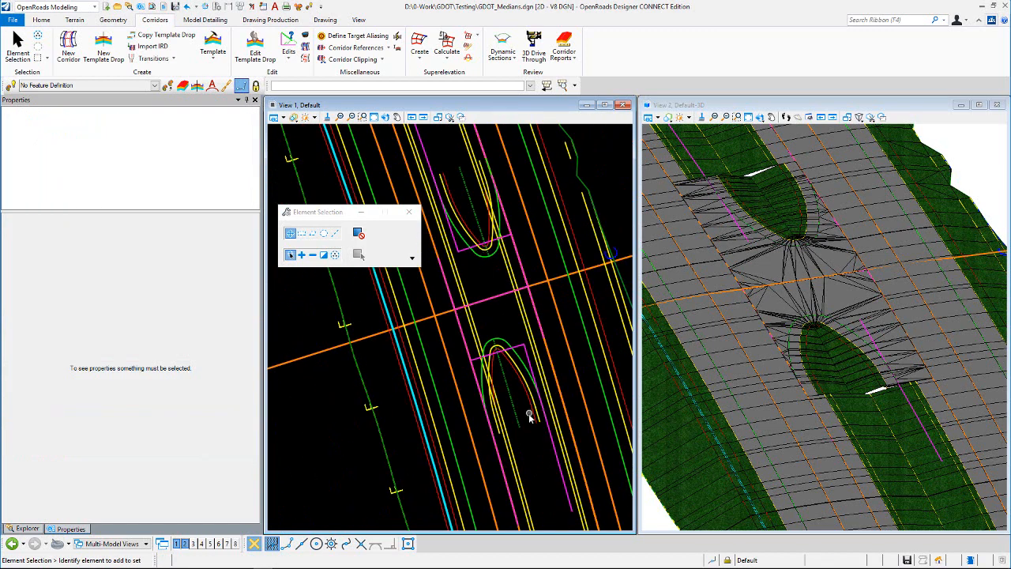
scroll(522, 413, "up", 1)
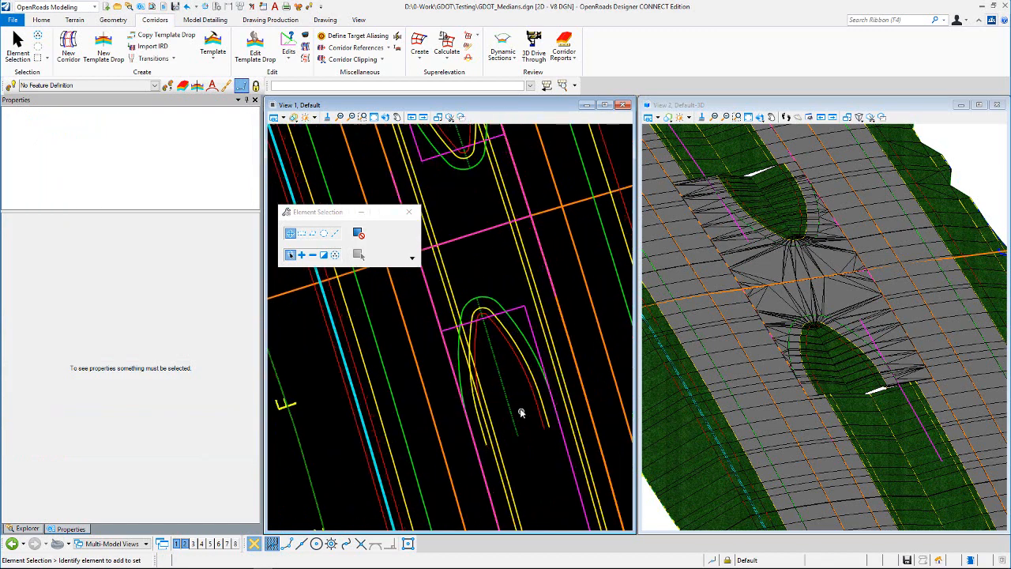
left_click(497, 306)
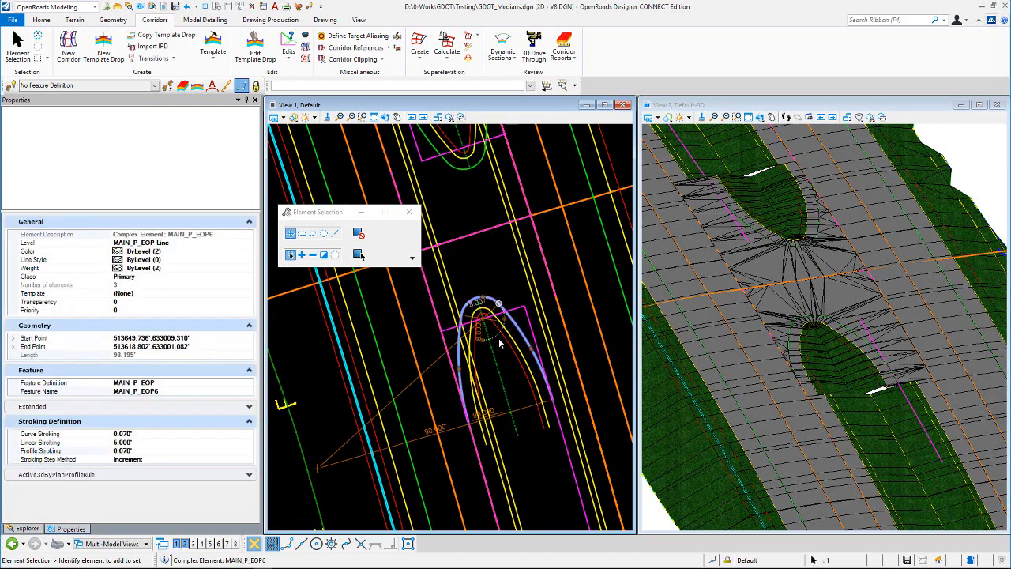
left_click(517, 379)
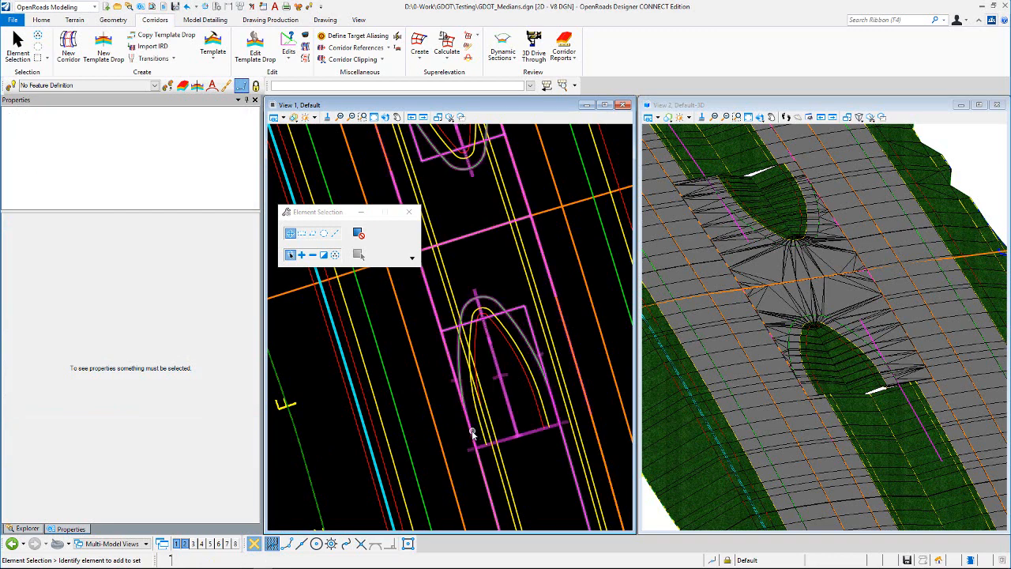
left_click(496, 304)
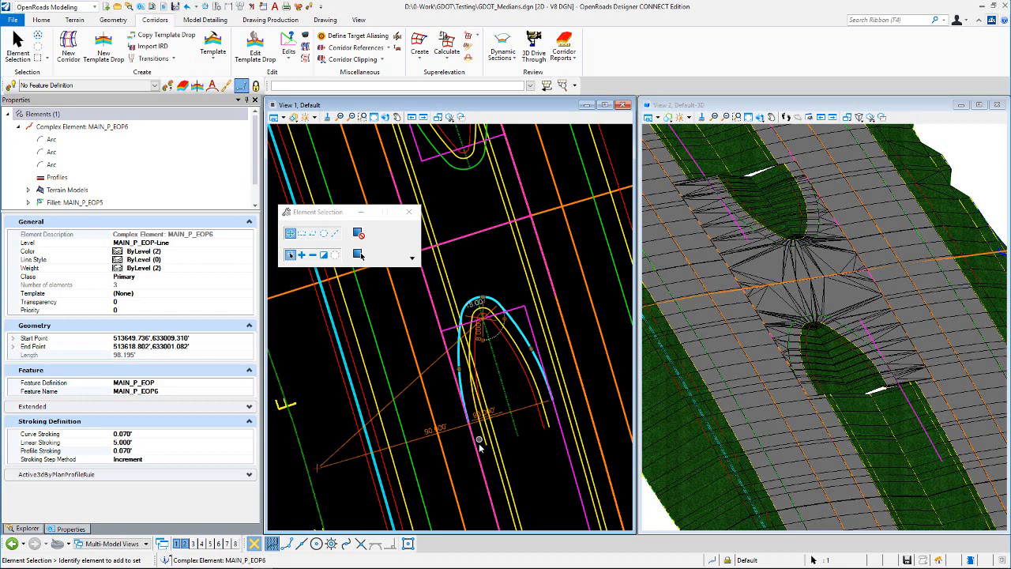
left_click(499, 264)
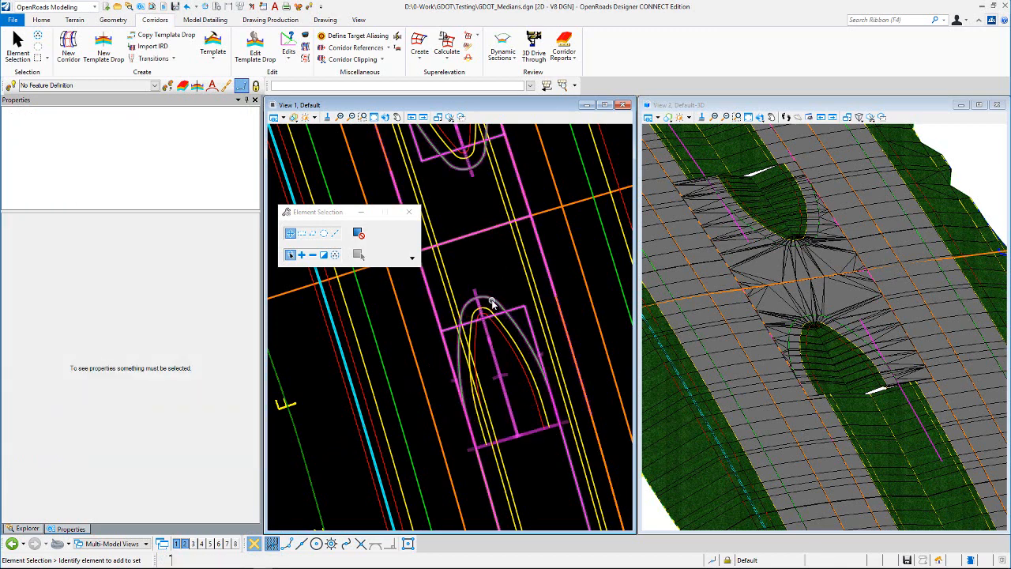
left_click(492, 302)
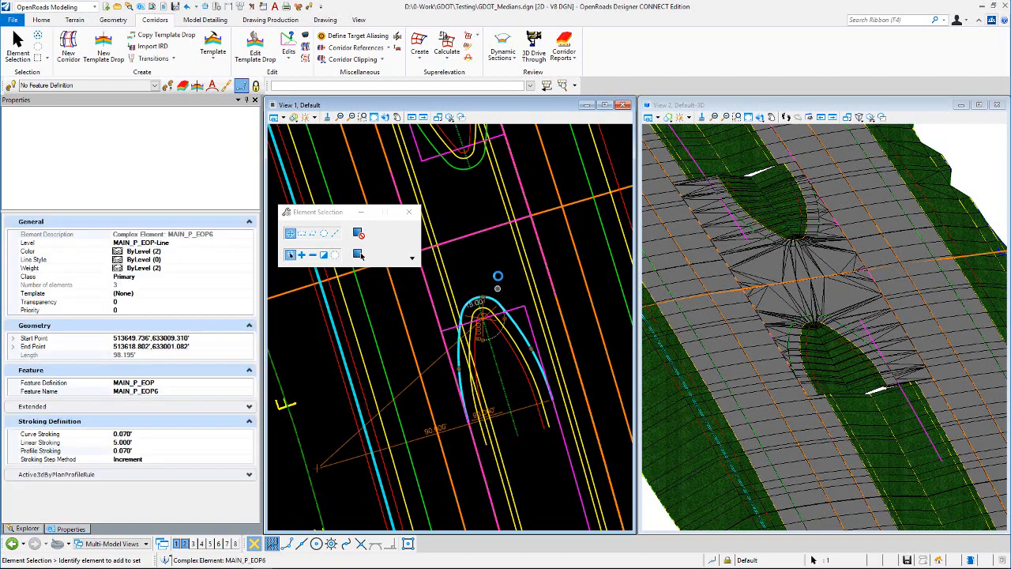
scroll(477, 419, "up", 2)
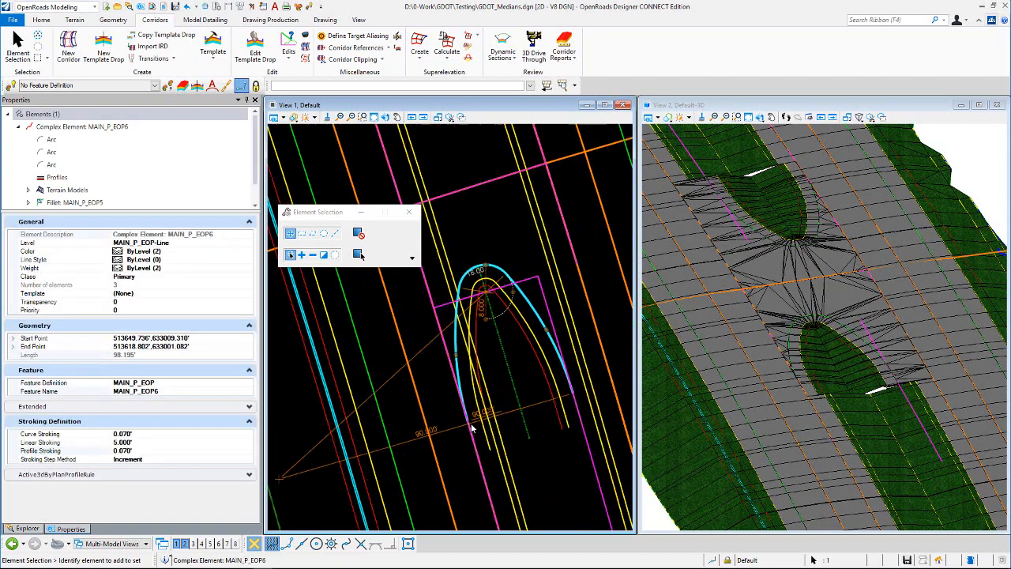
scroll(535, 350, "up", 1)
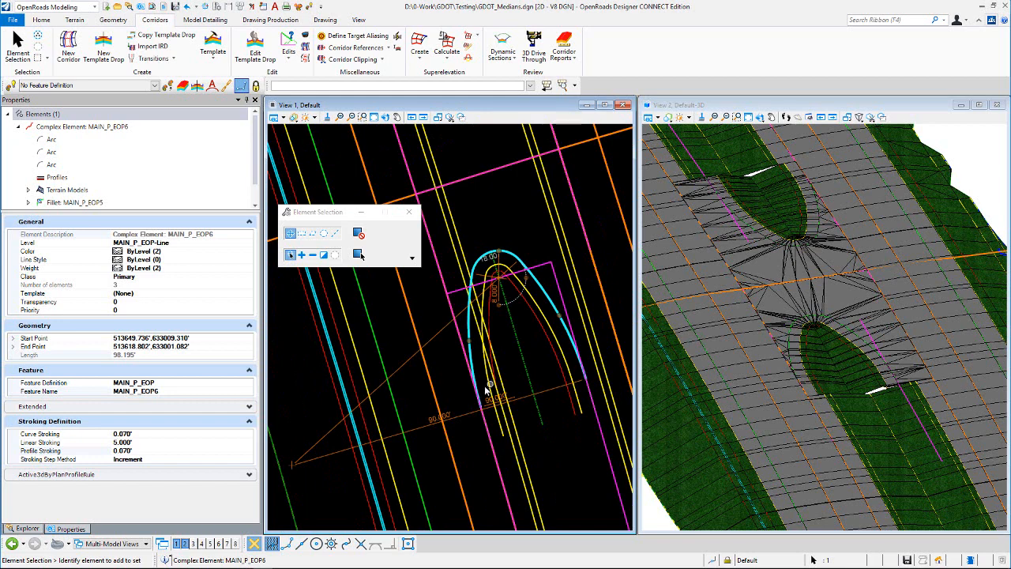
scroll(479, 327, "up", 1)
scroll(476, 325, "down", 1)
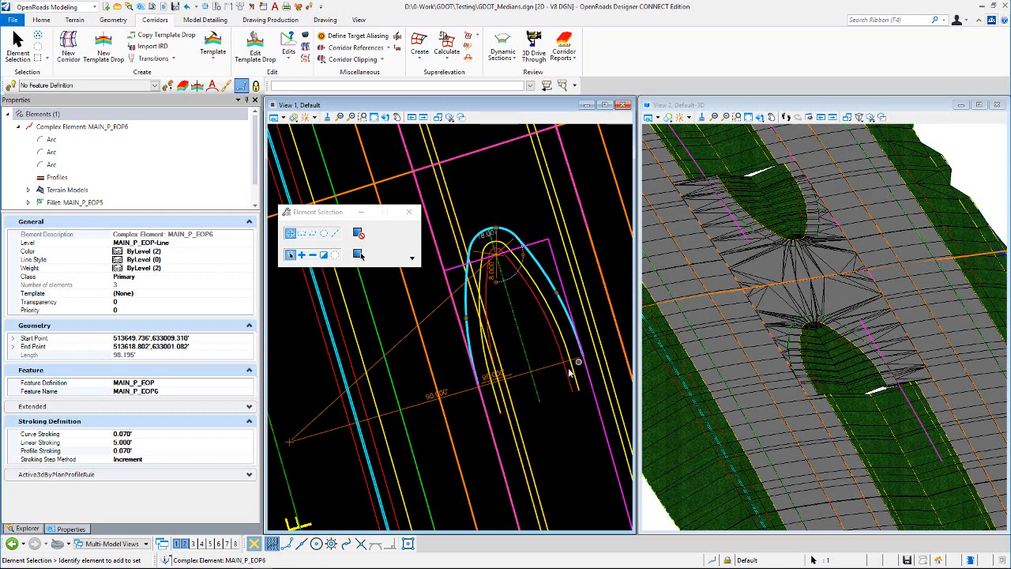
left_click(513, 358)
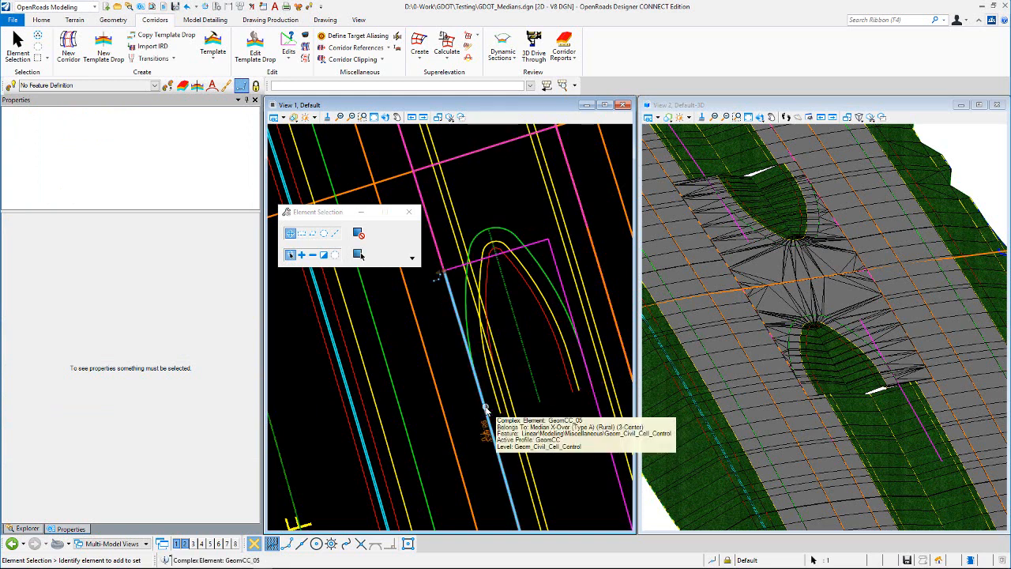
left_click(484, 407)
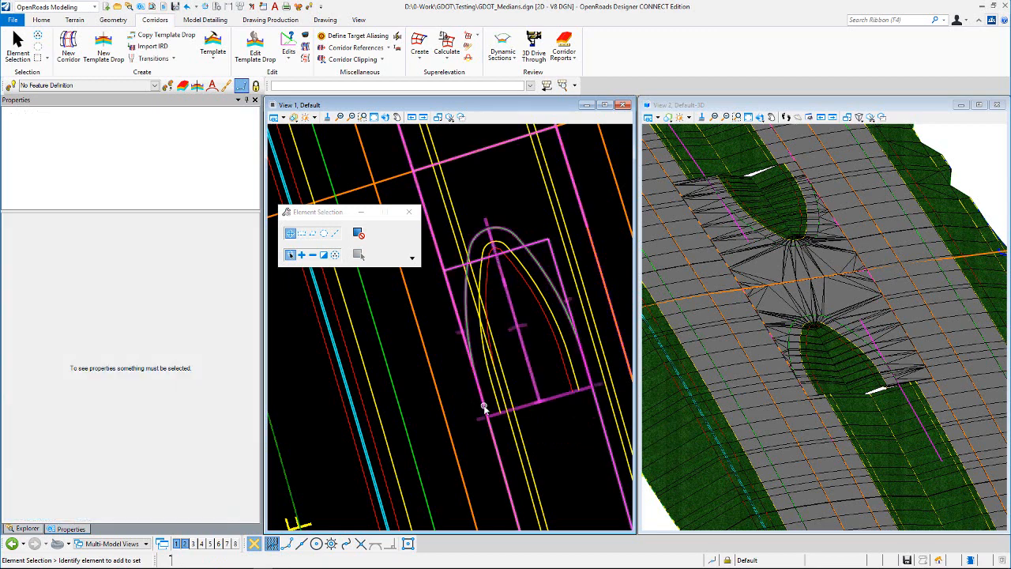
- Inspect the lower median nose edge of pavement and the adjacent civil cell control line by selecting each and reviewing properties
right_click(483, 406)
right_click(484, 406)
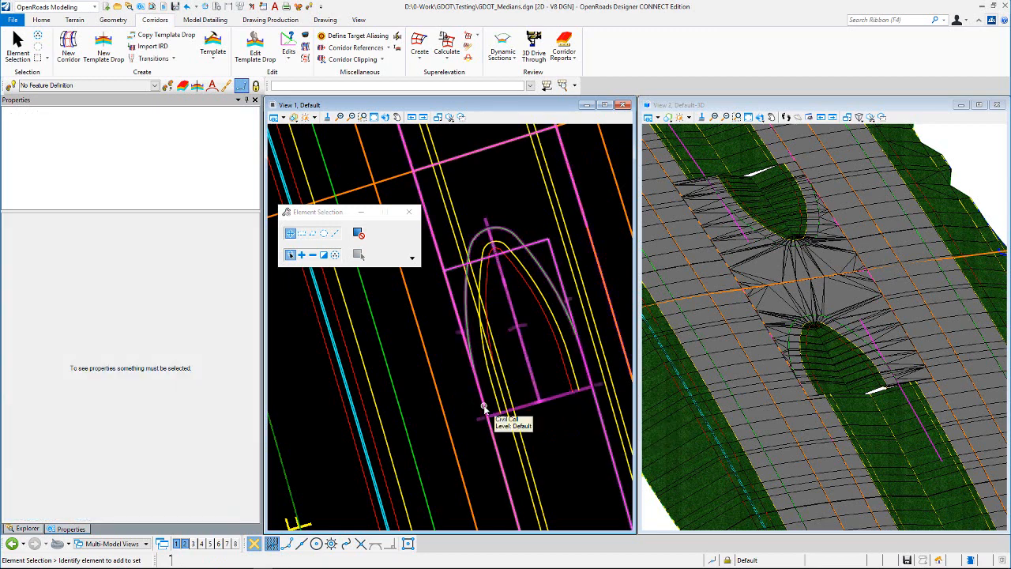
right_click(484, 407)
left_click(484, 407)
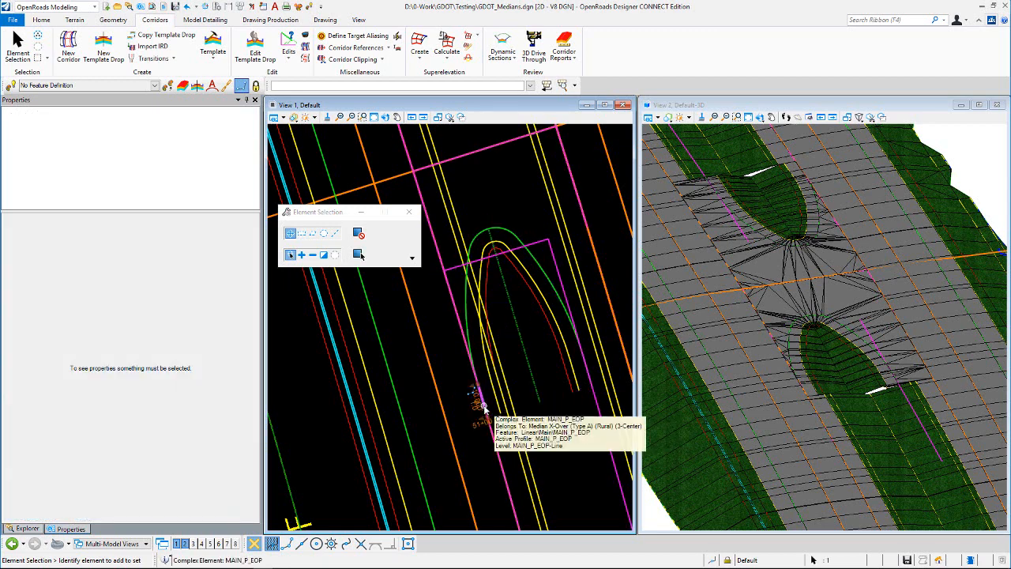
scroll(484, 403, "up", 1)
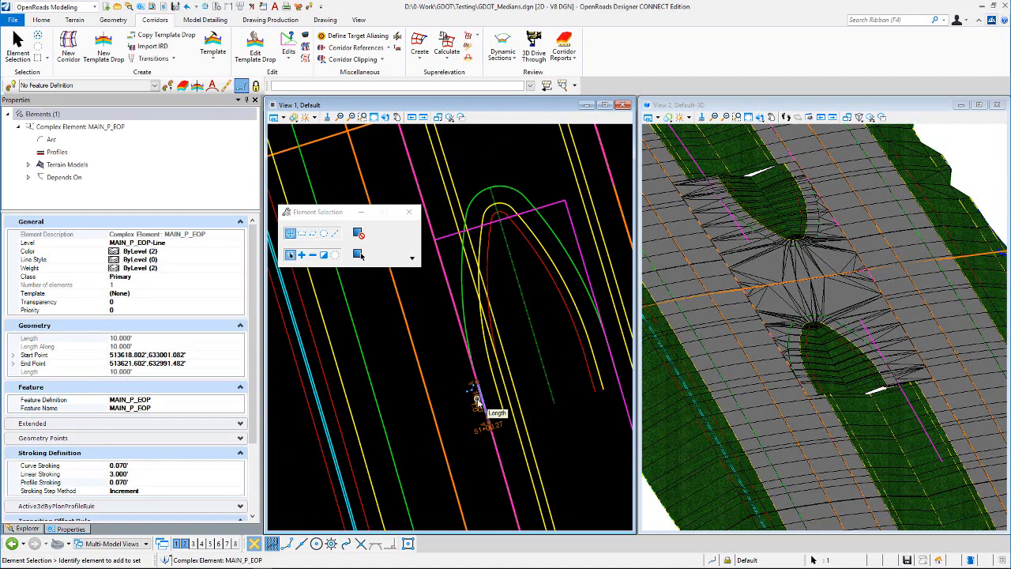
left_click(435, 334)
left_click(453, 299)
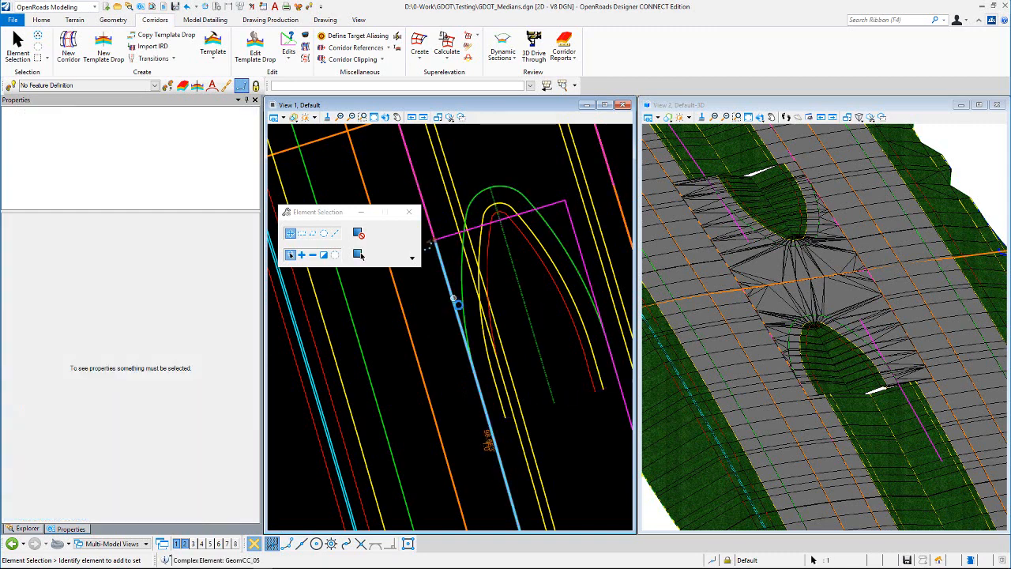
scroll(454, 298, "down", 1)
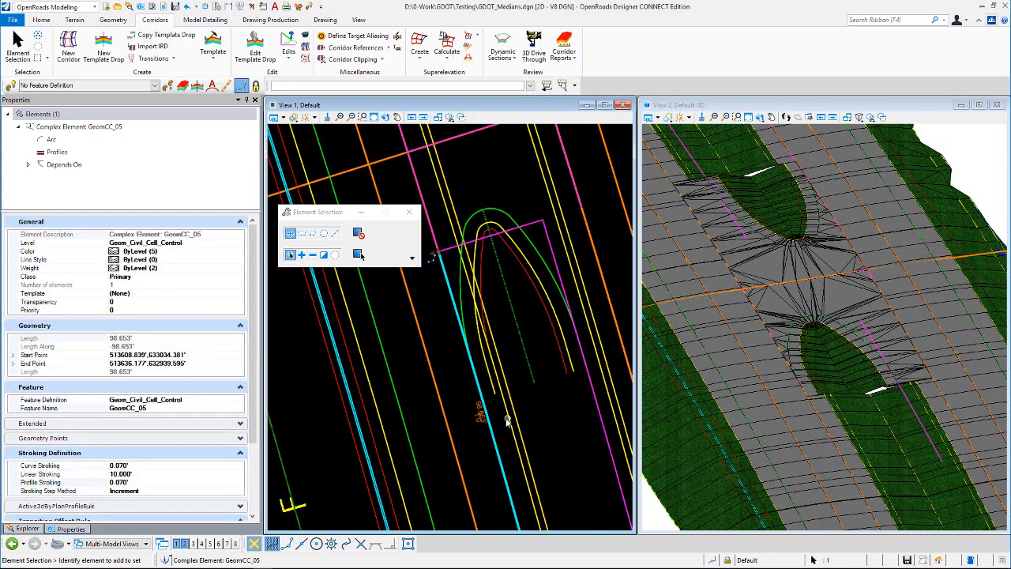
scroll(480, 411, "up", 2)
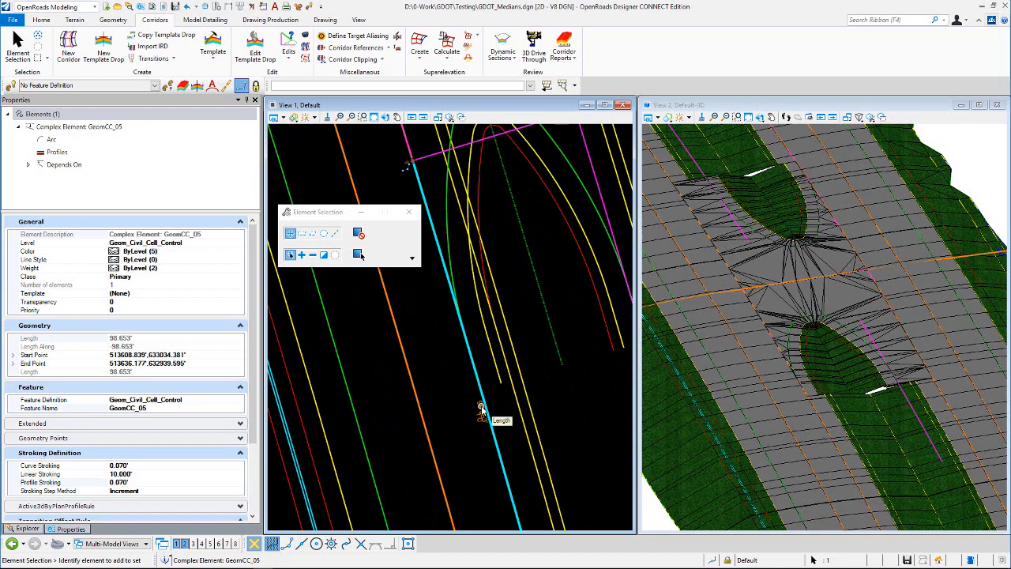
scroll(466, 386, "down", 3)
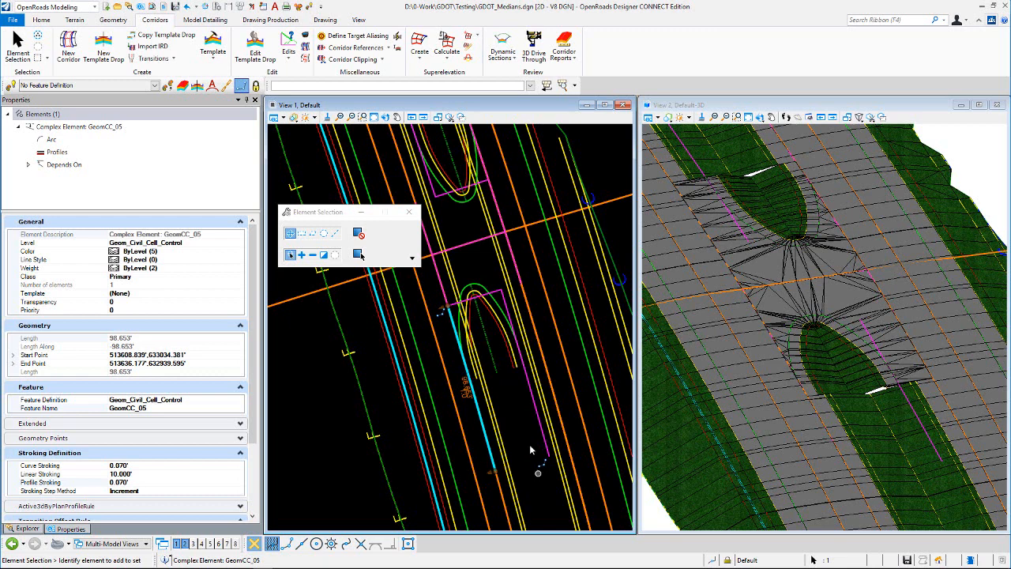
- Examine the turn lane control line and the lower nose edge of pavement by alternately selecting them
left_click(521, 423)
left_click(538, 419)
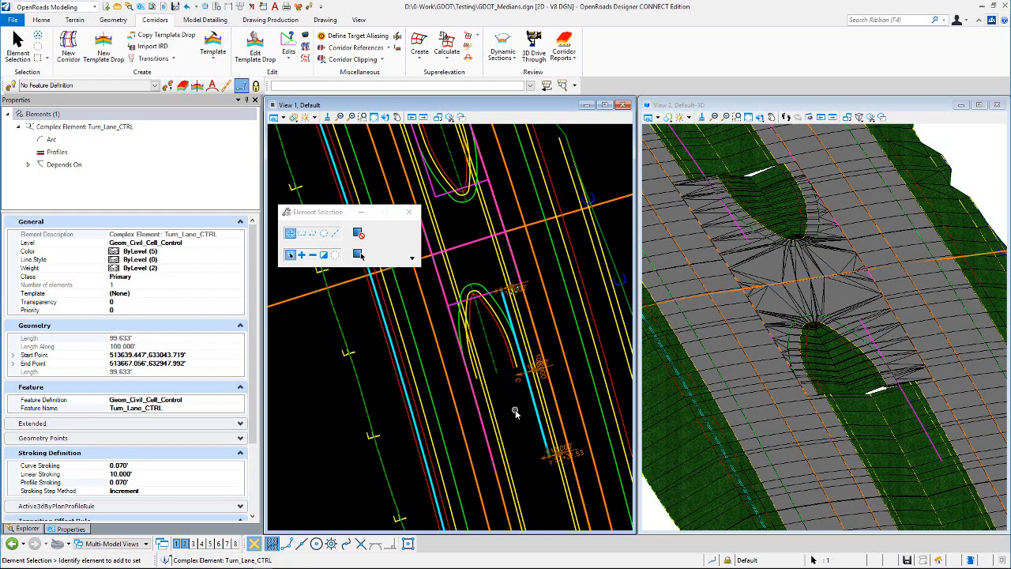
left_click(515, 409)
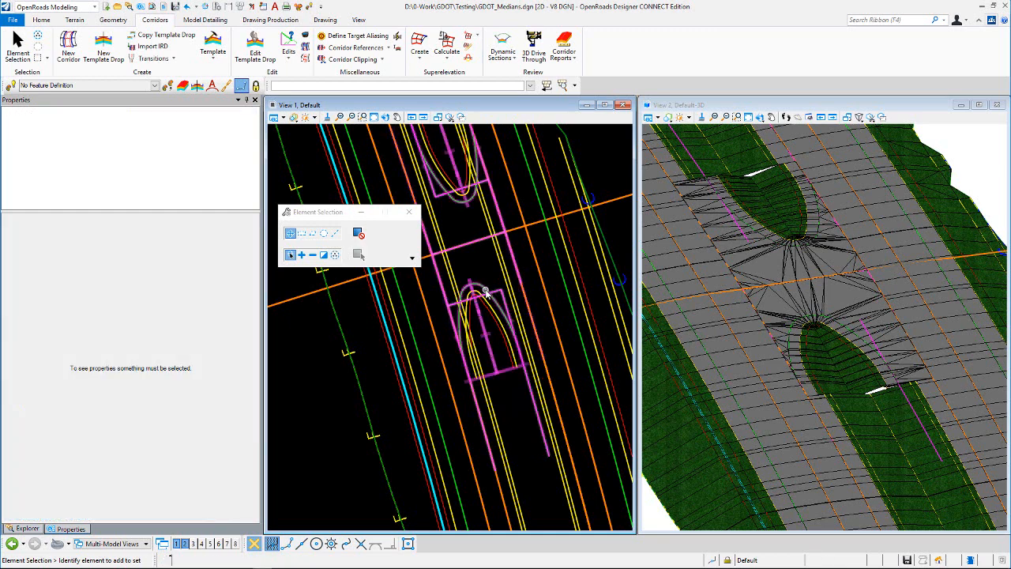
left_click(478, 294)
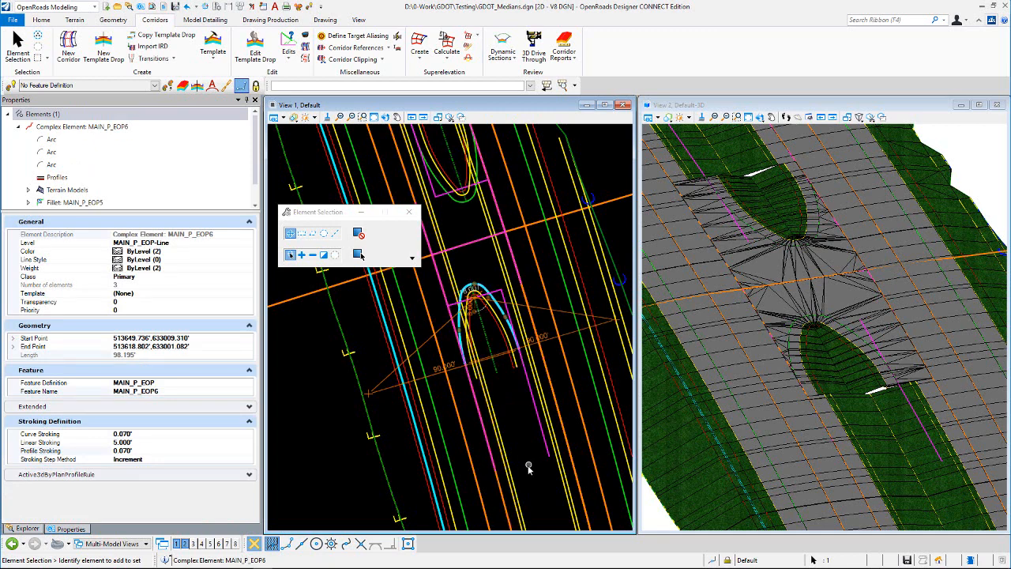
left_click(528, 418)
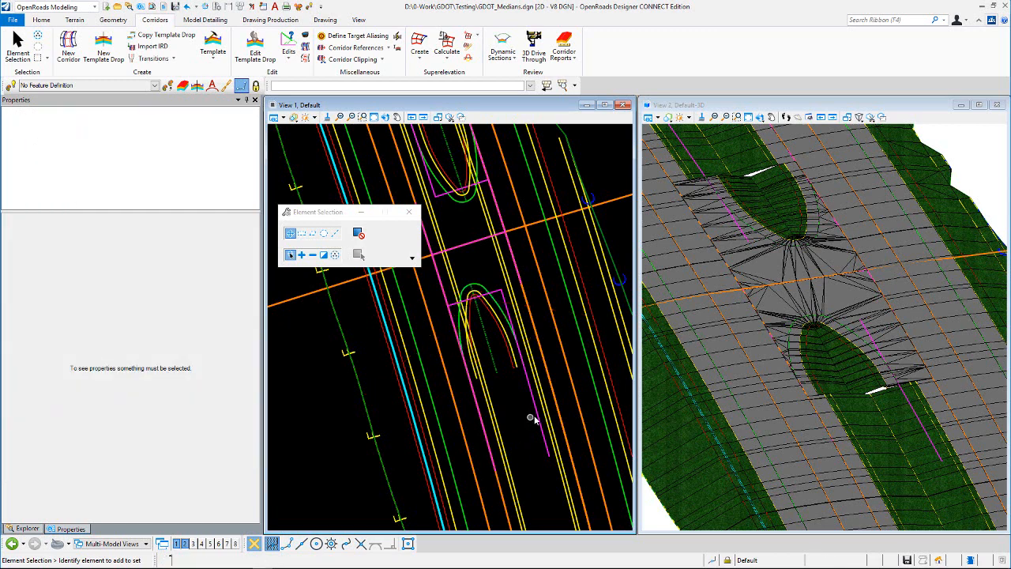
left_click(515, 416)
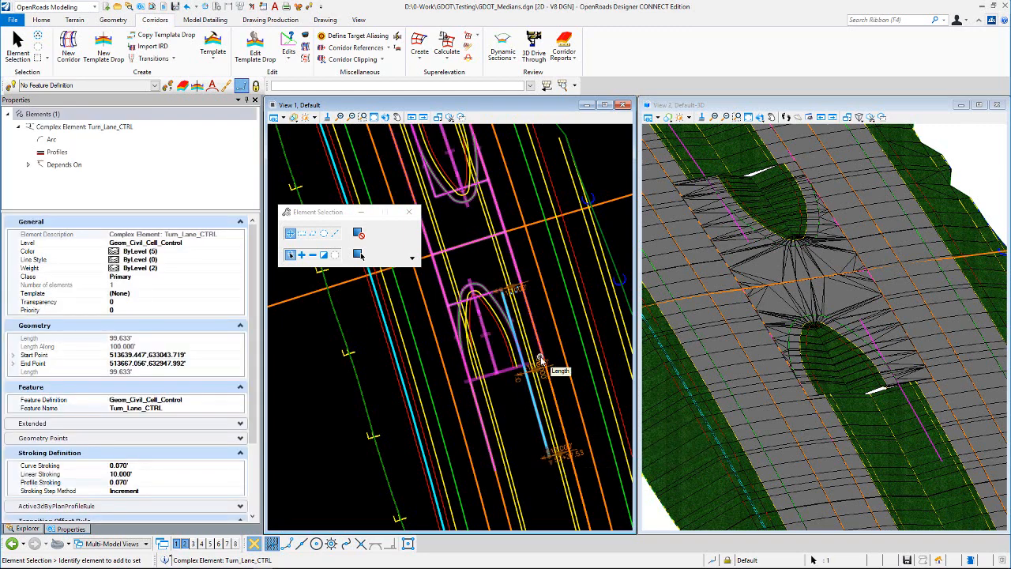
left_click(515, 410)
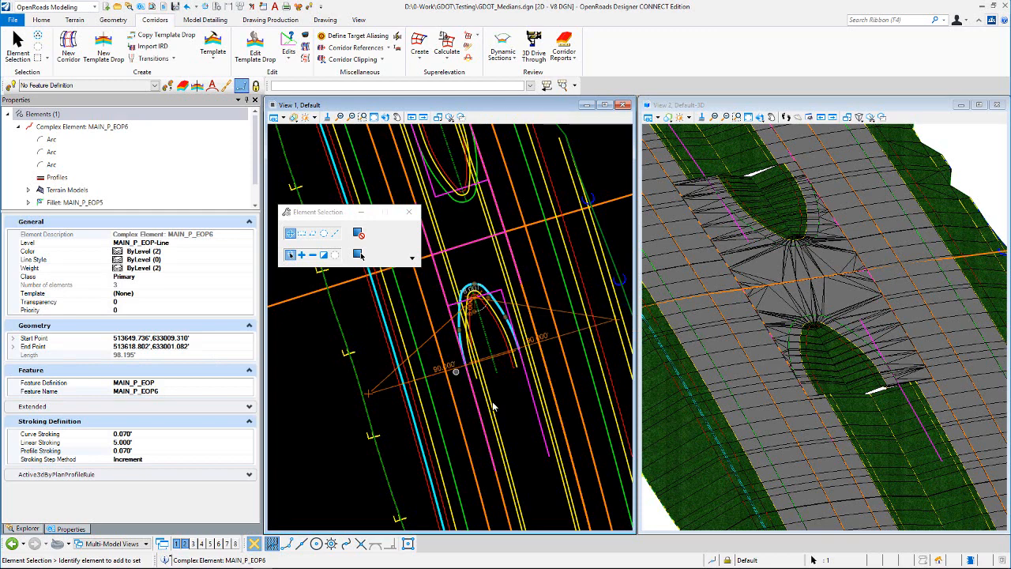
left_click(519, 413)
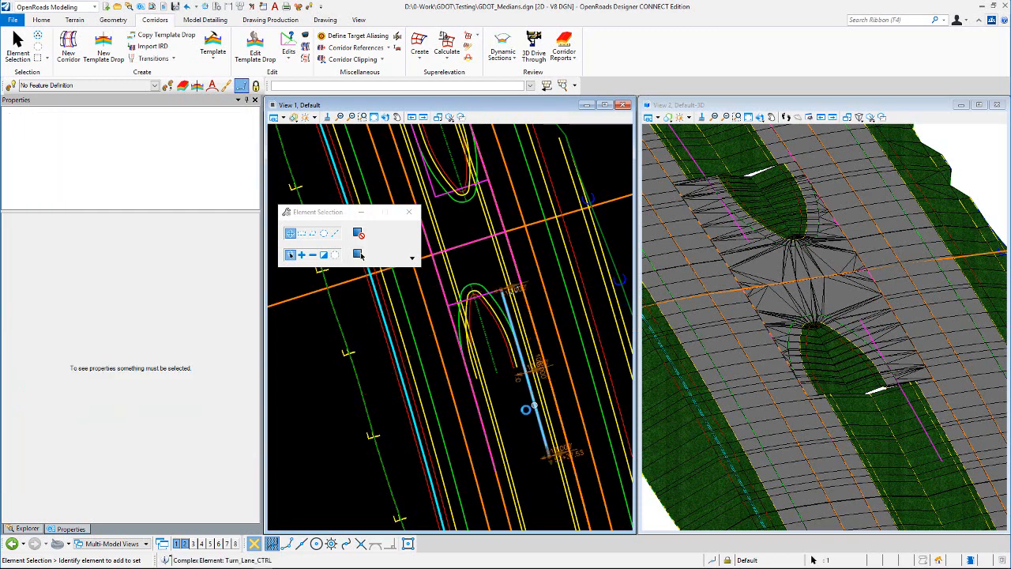
left_click(520, 411)
left_click(517, 410)
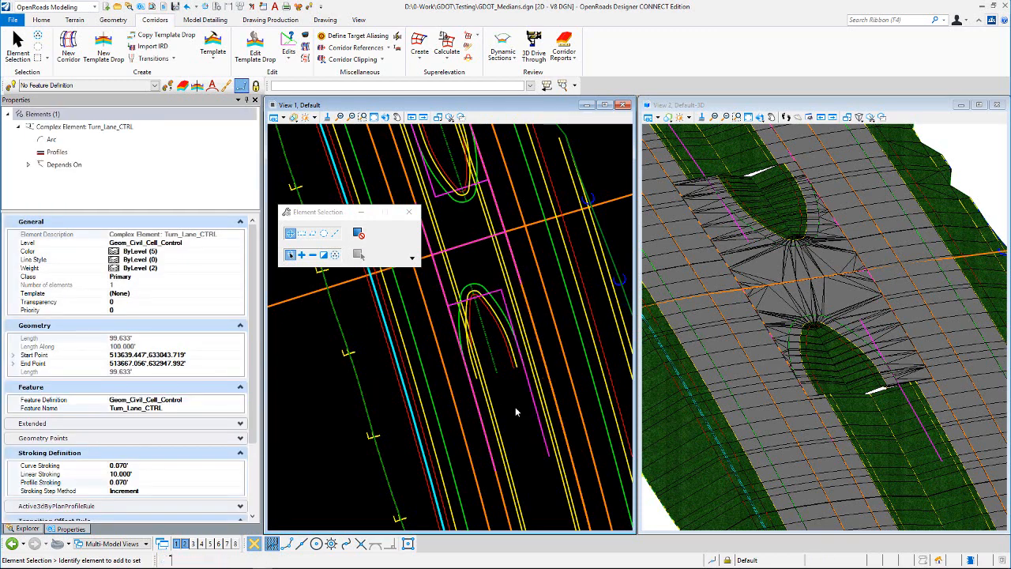
scroll(516, 407, "down", 2)
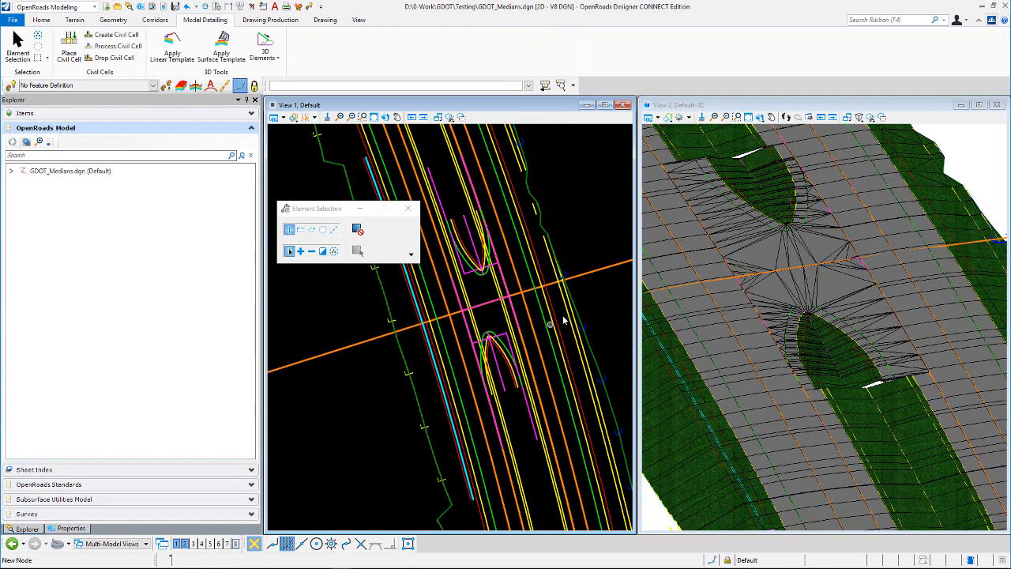
scroll(492, 313, "up", 2)
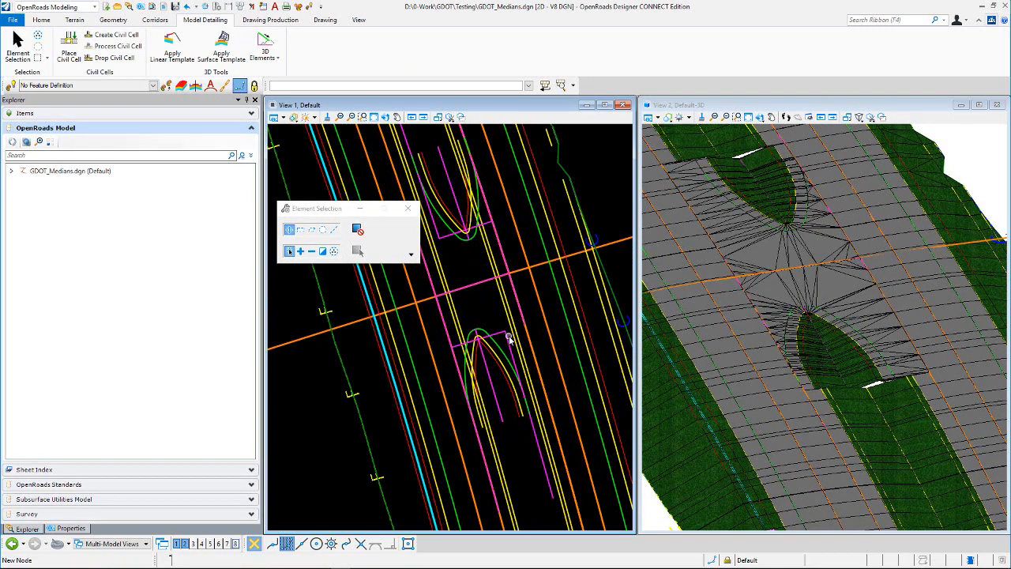
- Open the crossover centerline's profile view, inspect its profile, and close the view
left_click(481, 291)
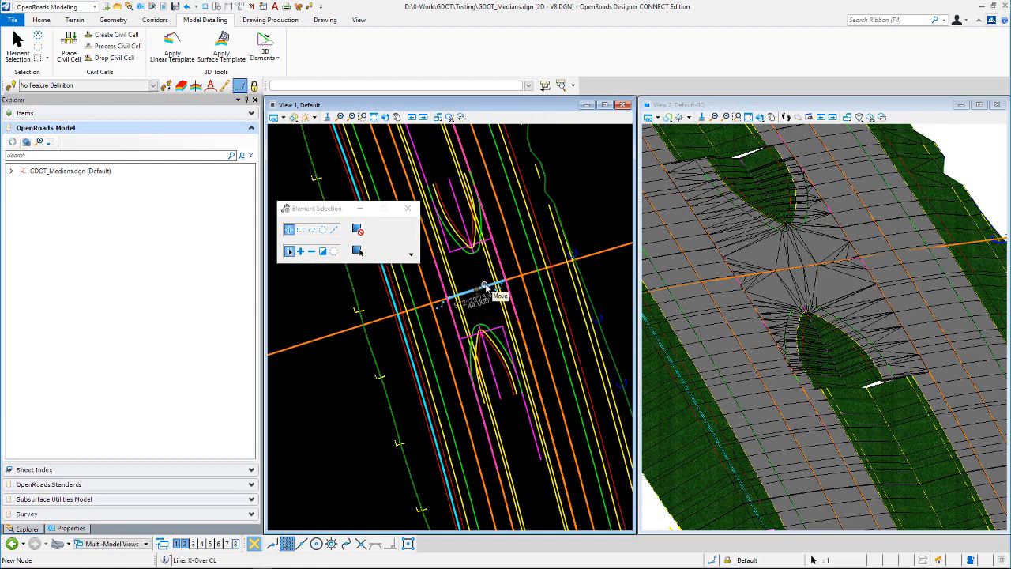
key("Escape")
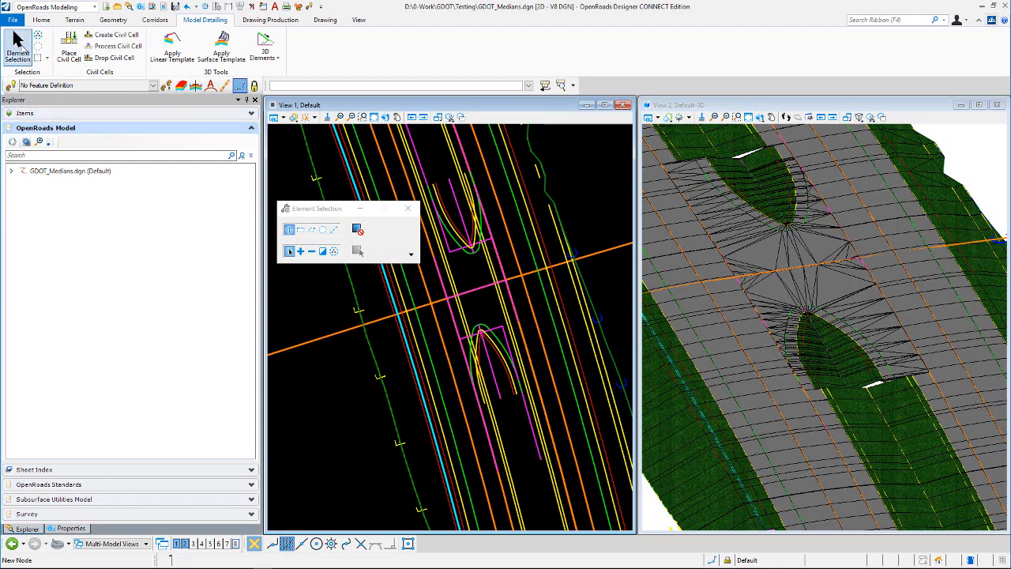
left_click(486, 290)
mouse_move(486, 289)
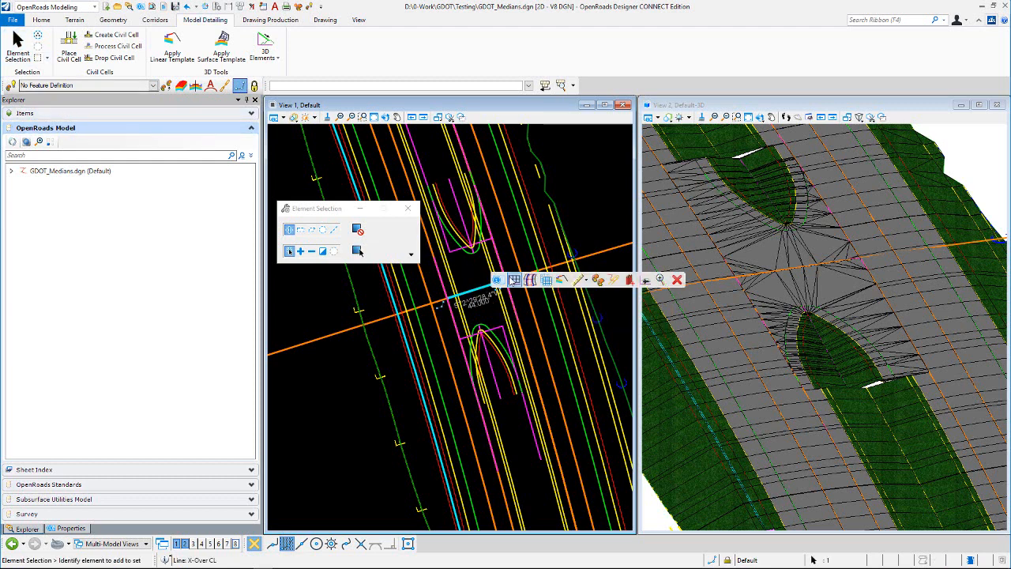
left_click(515, 283)
left_click(227, 544)
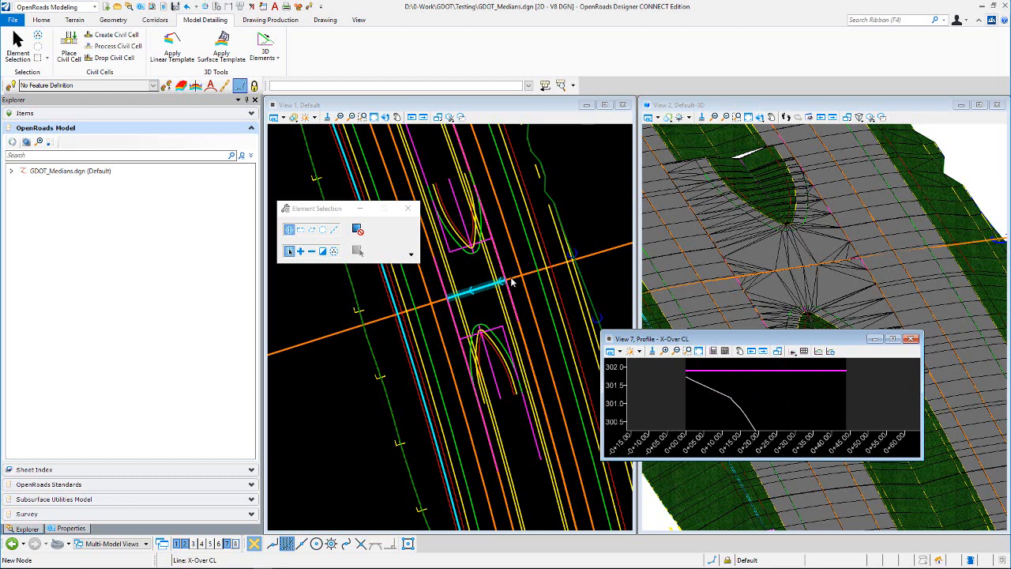
left_click(755, 374)
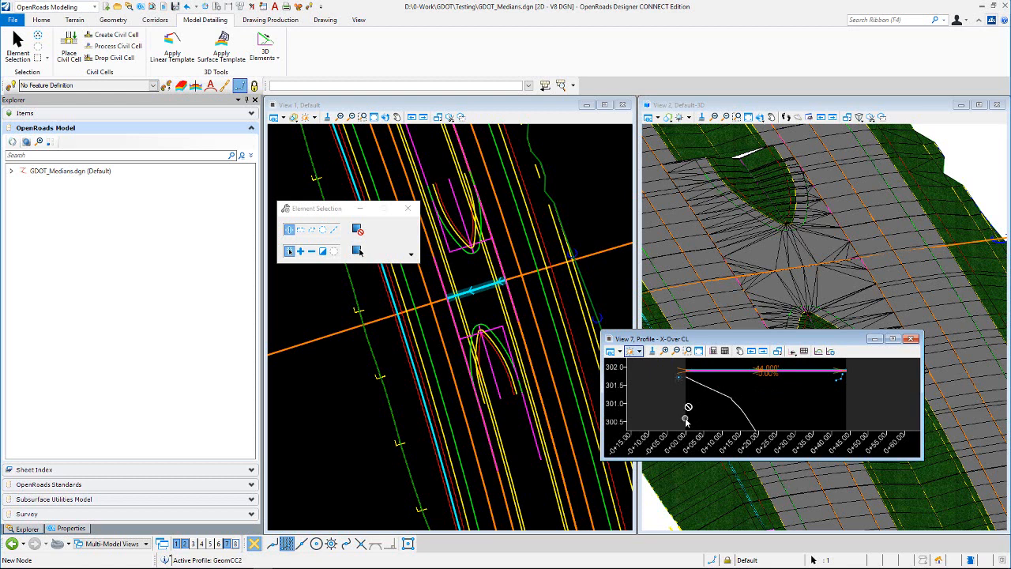
mouse_move(686, 421)
left_click(776, 396)
scroll(780, 390, "down", 1)
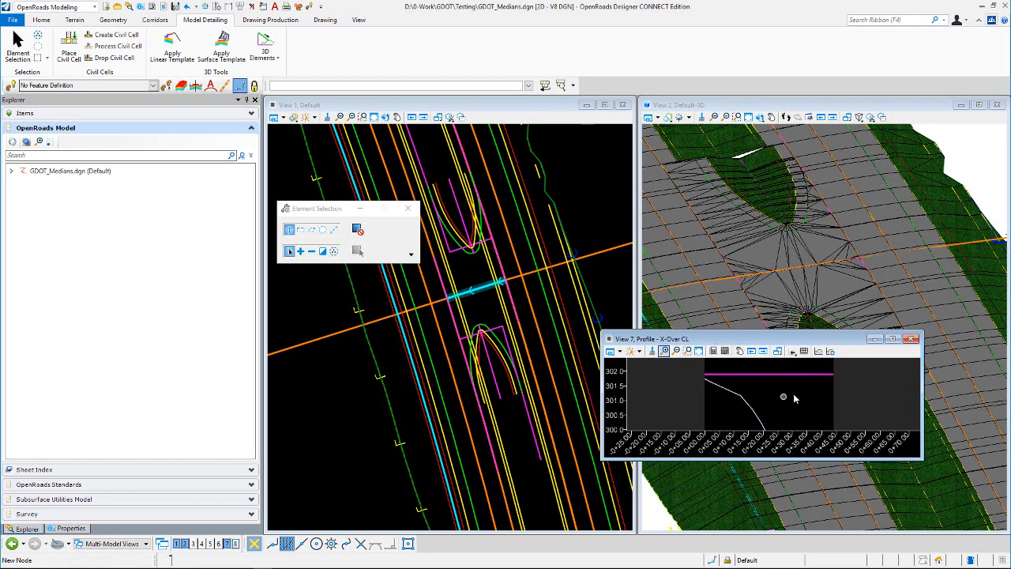
left_click(911, 340)
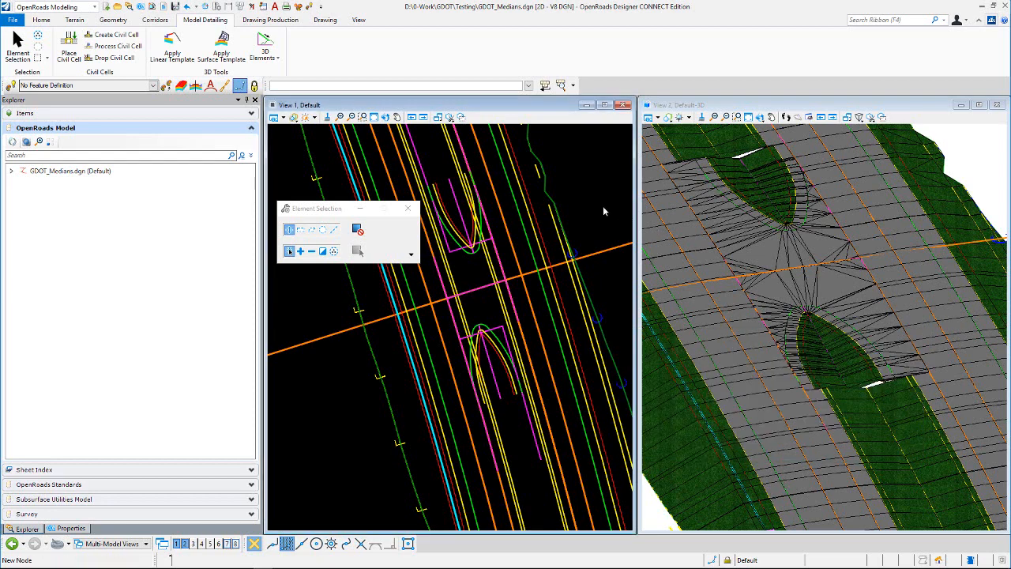
- Select the lower nose edge of pavement, review its fillets, and open the profile model of the GeomCC27 arc
scroll(494, 316, "up", 2)
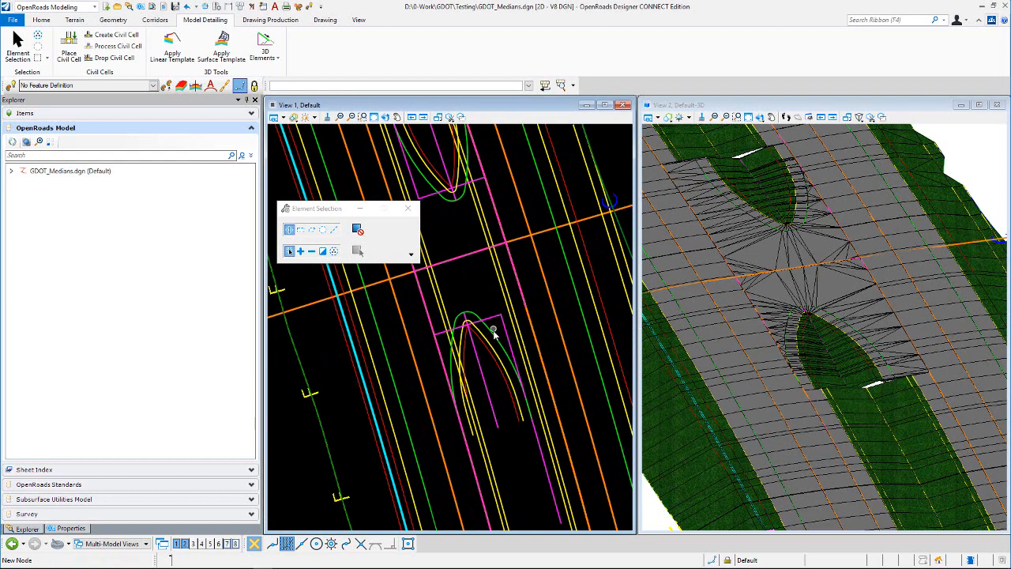
left_click(493, 338)
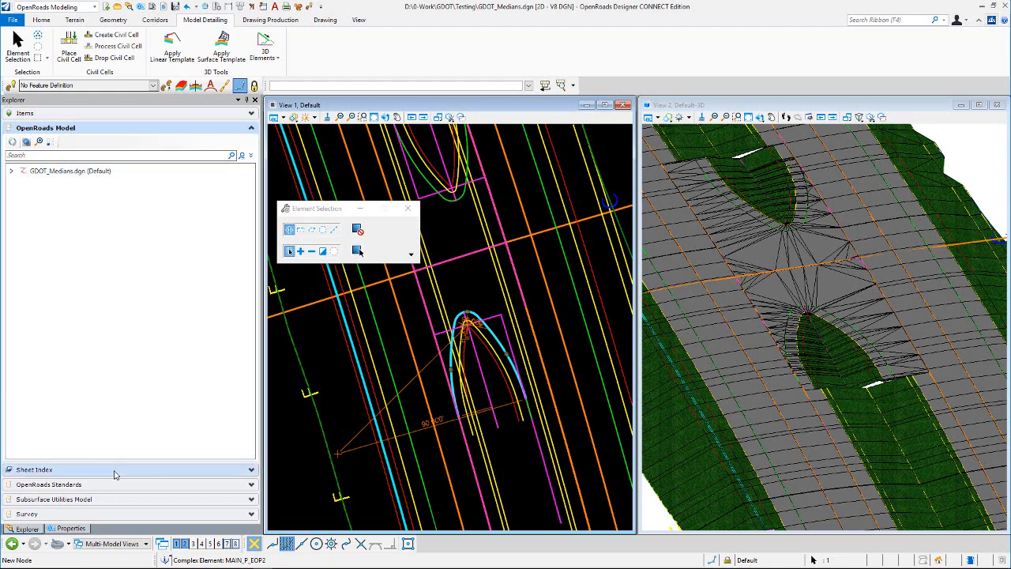
left_click(71, 528)
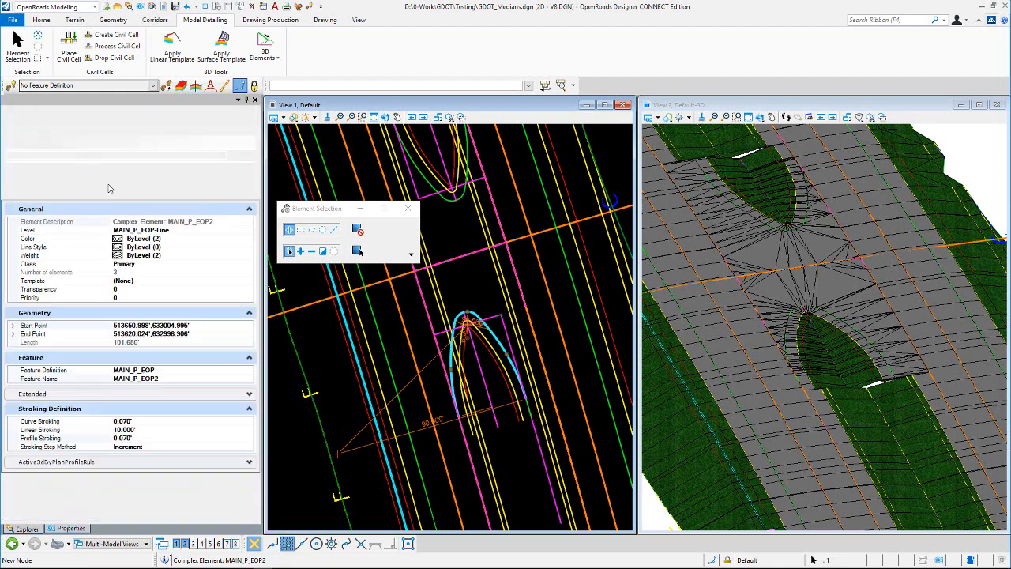
scroll(88, 184, "down", 1)
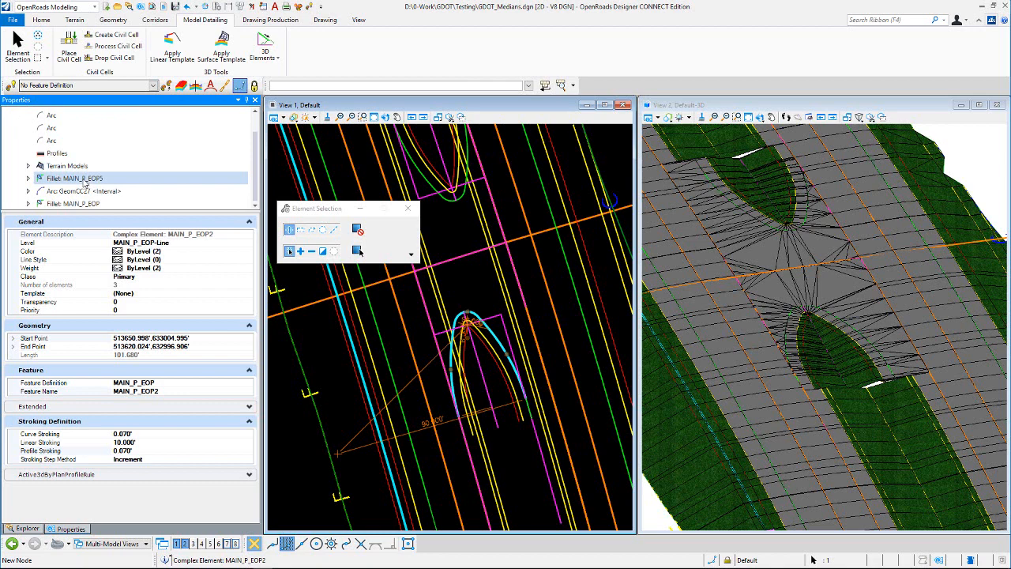
left_click(84, 181)
scroll(207, 427, "down", 5)
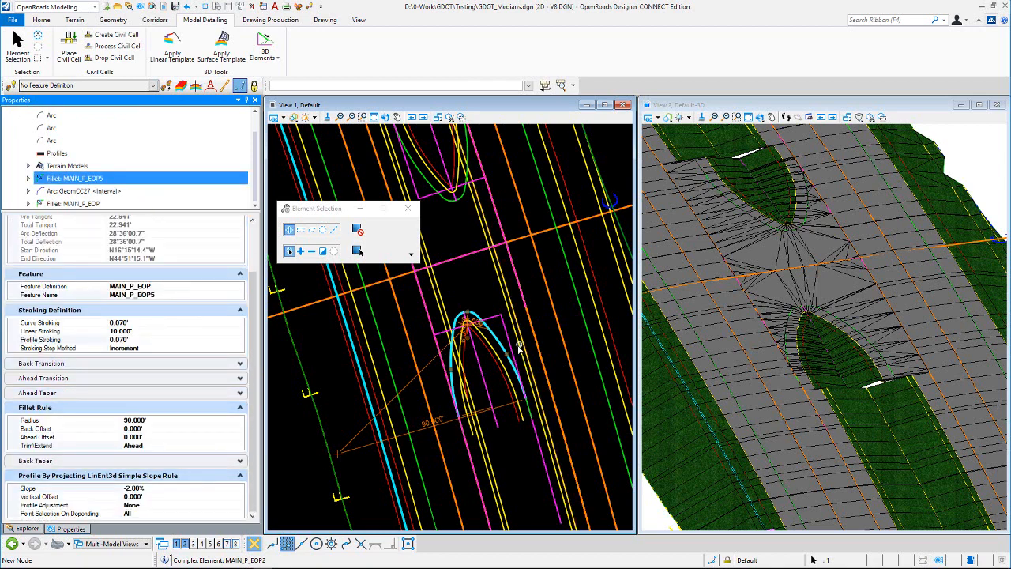
left_click(109, 205)
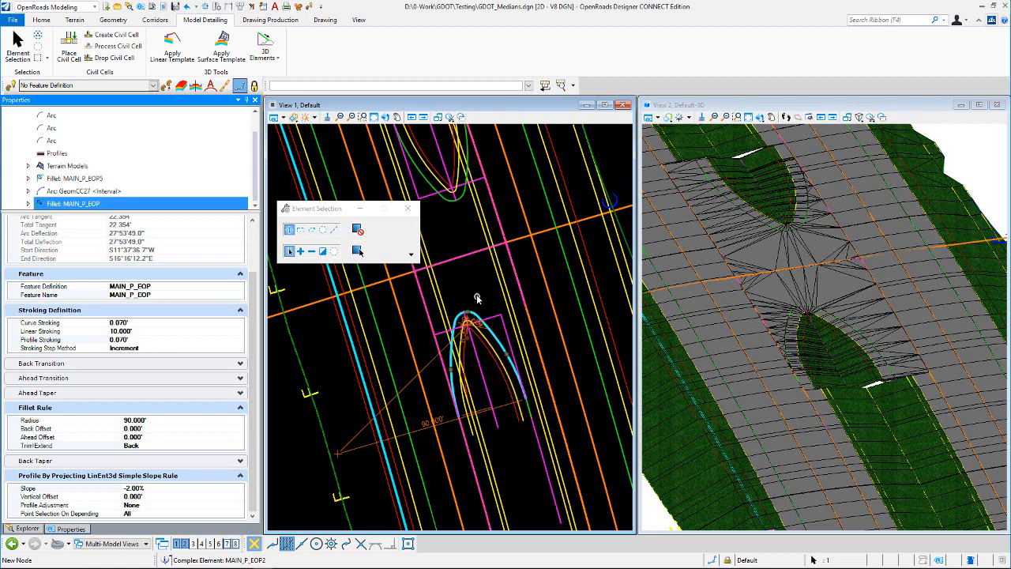
left_click(50, 192)
right_click(65, 192)
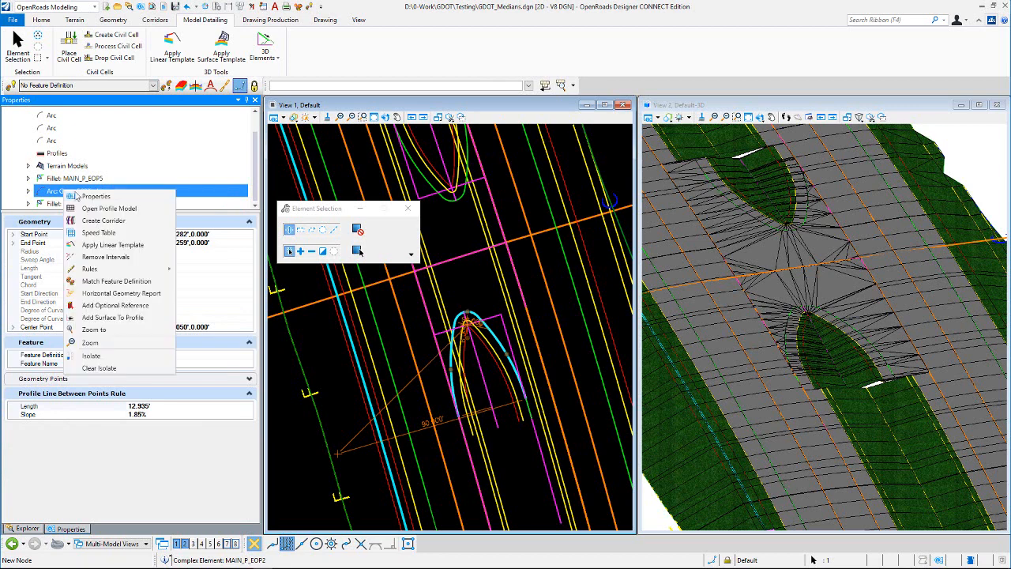
left_click(113, 208)
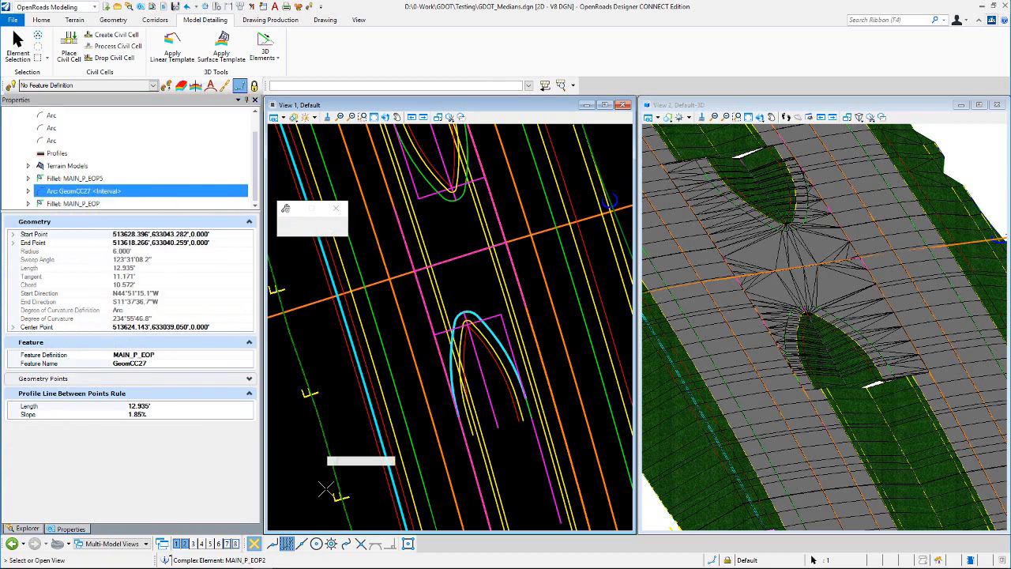
- Inspect the GeomCC27 arc's profile line in the profile view by selecting it
left_click(219, 543)
left_click(814, 275)
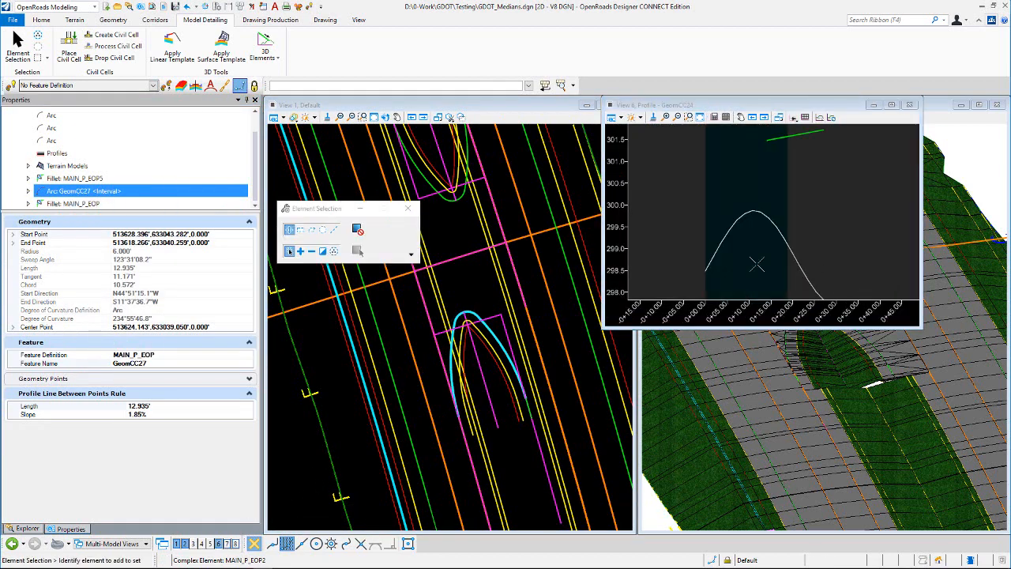
scroll(783, 165, "up", 3)
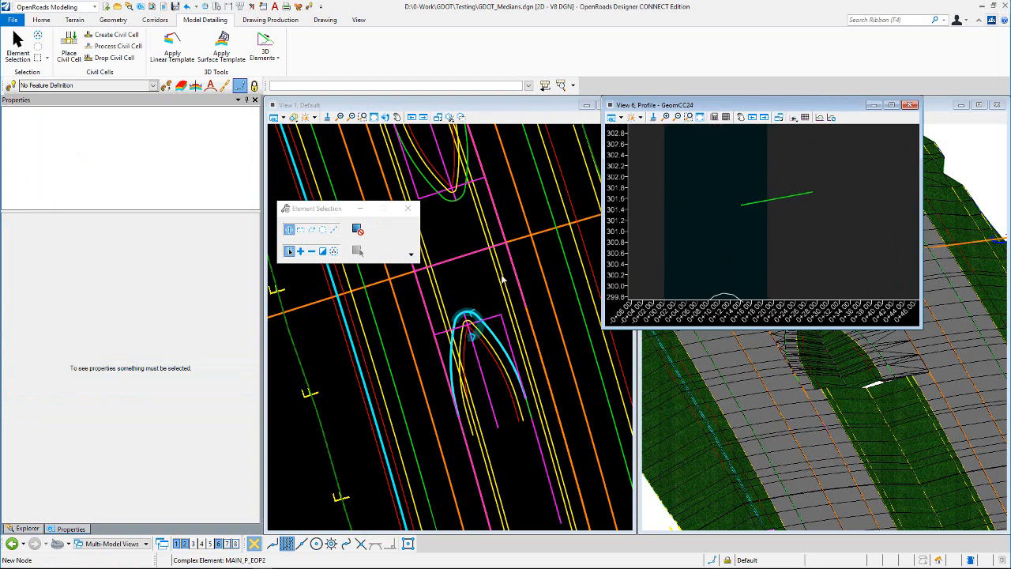
left_click(775, 199)
scroll(789, 201, "up", 2)
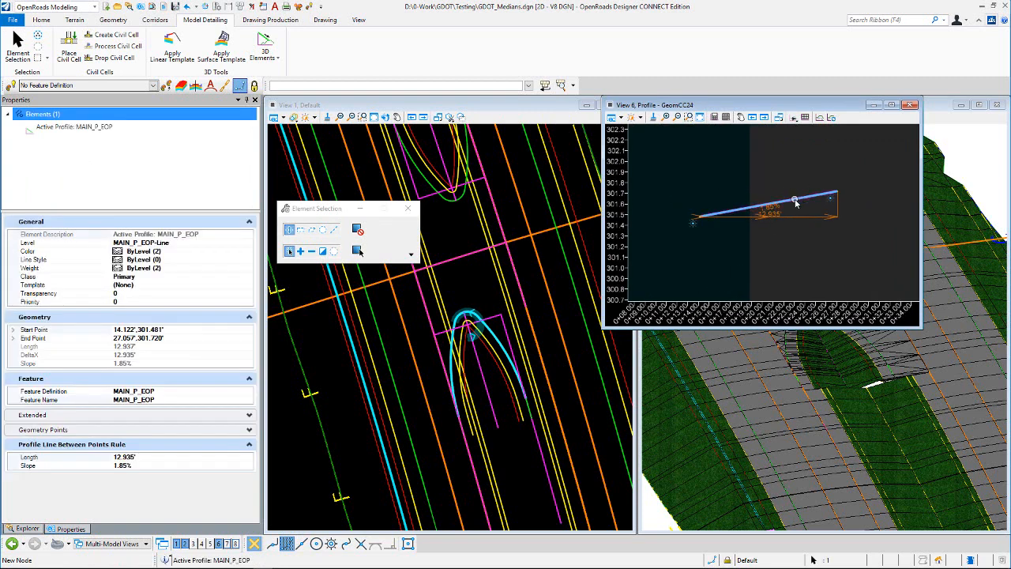
- Select the lower nose edge of pavement and open its profile model in the profile view
mouse_move(795, 203)
scroll(763, 264, "down", 5)
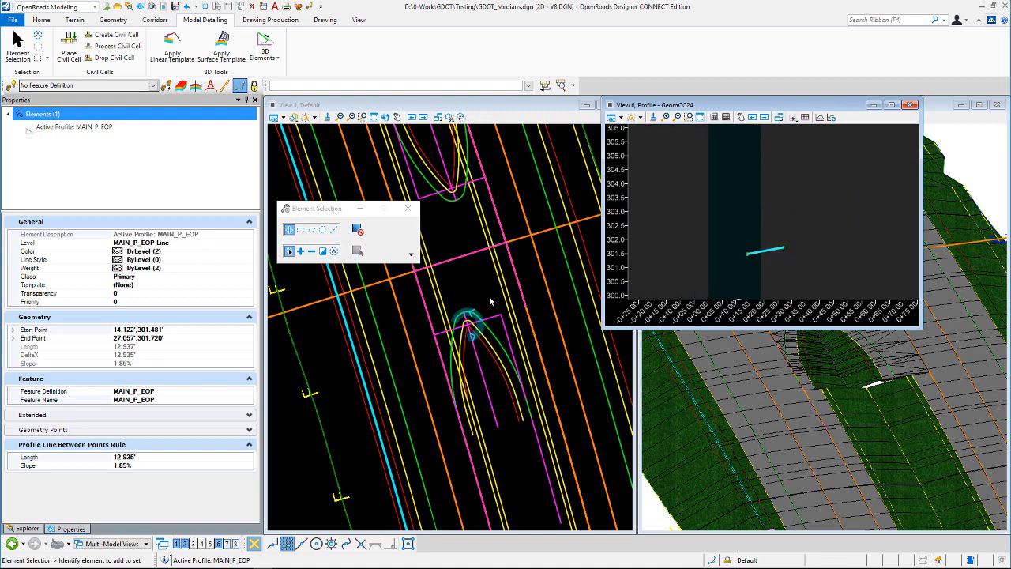
left_click(492, 332)
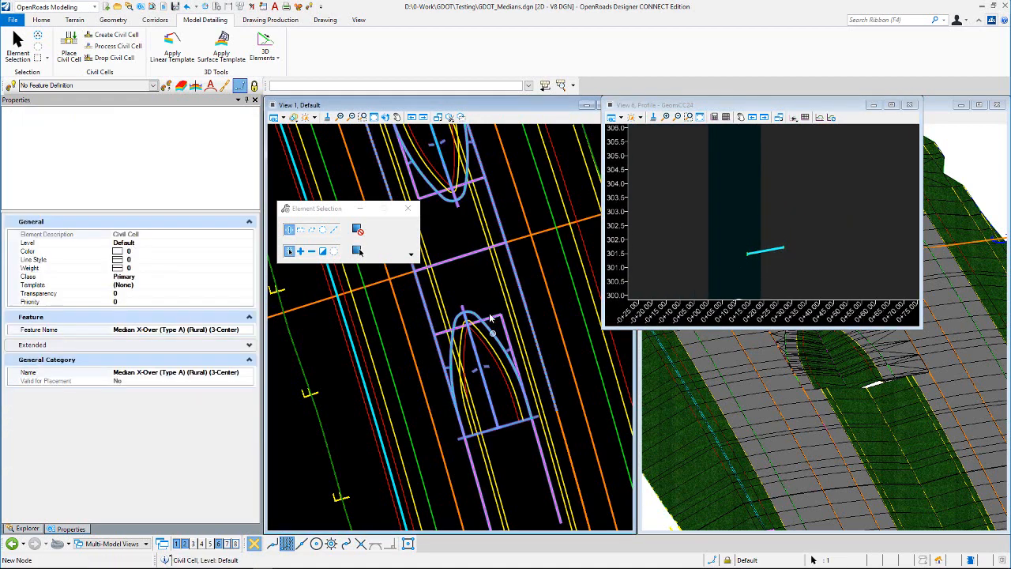
left_click(490, 315)
left_click(490, 330)
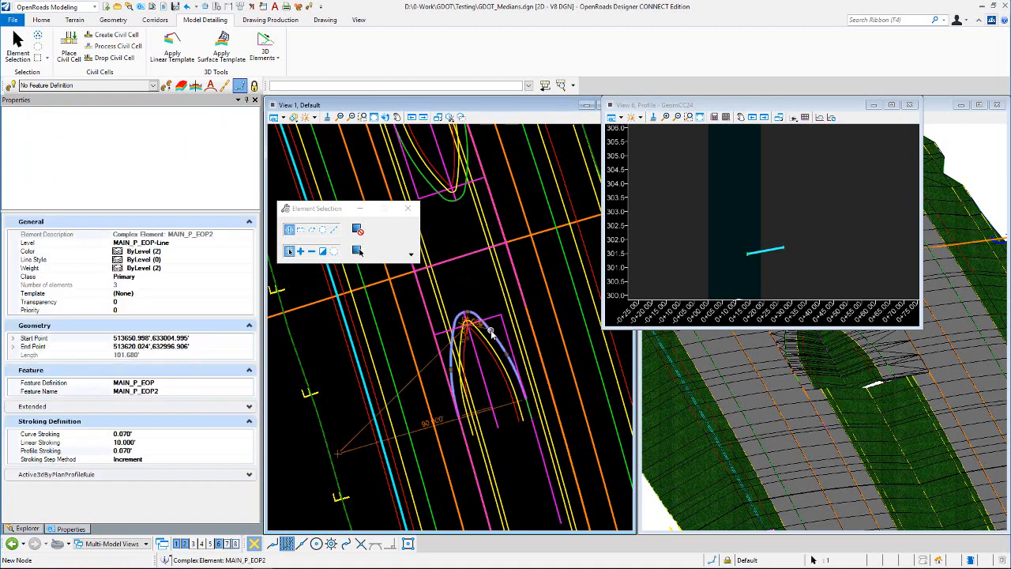
mouse_move(490, 331)
left_click(521, 325)
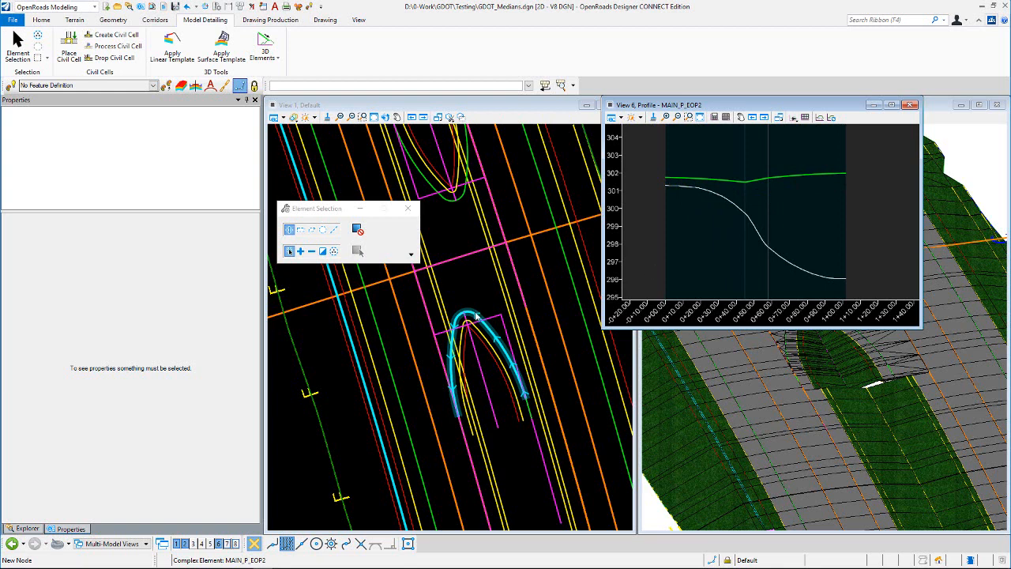
- Inspect the nose edge's active profile by selecting it in the profile view, then close the profile view
scroll(759, 174, "up", 1)
left_click(746, 192)
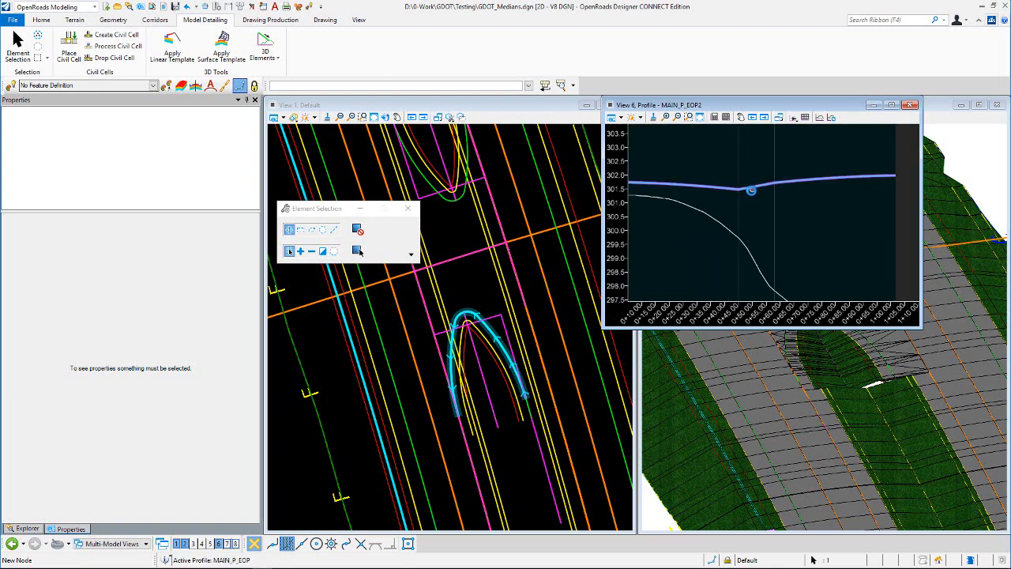
scroll(758, 215, "down", 2)
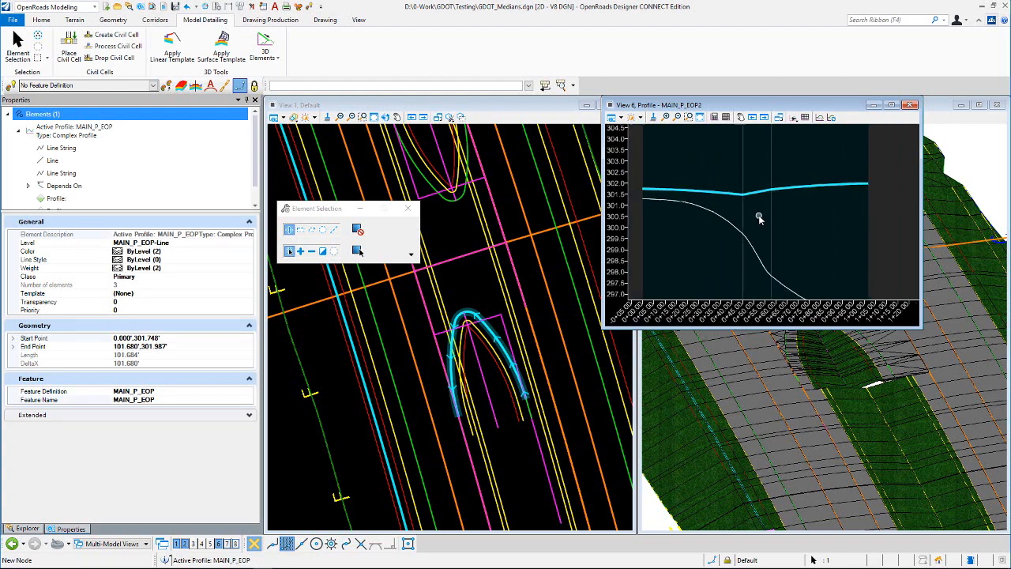
left_click(464, 291)
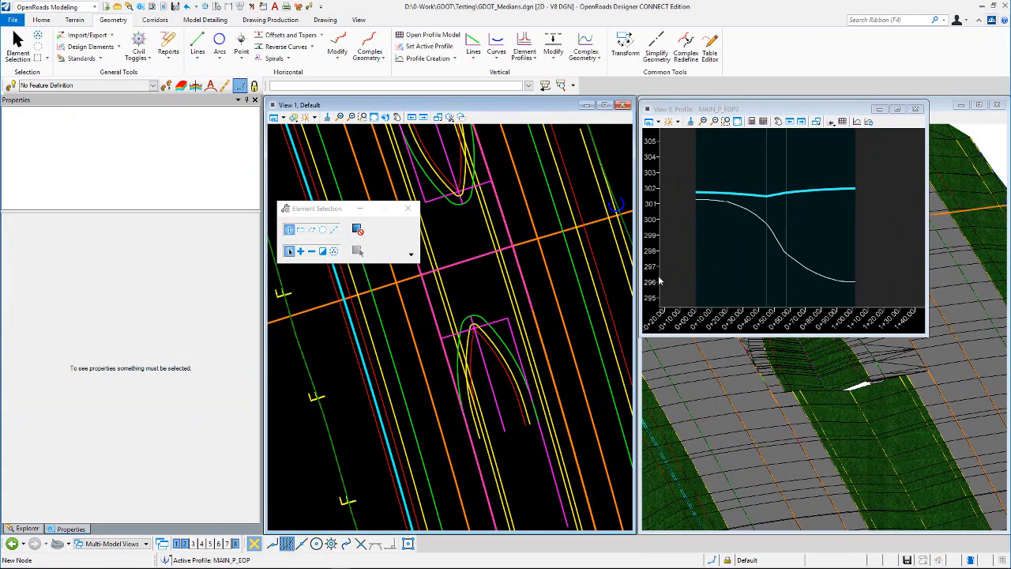
left_click(856, 121)
left_click(916, 109)
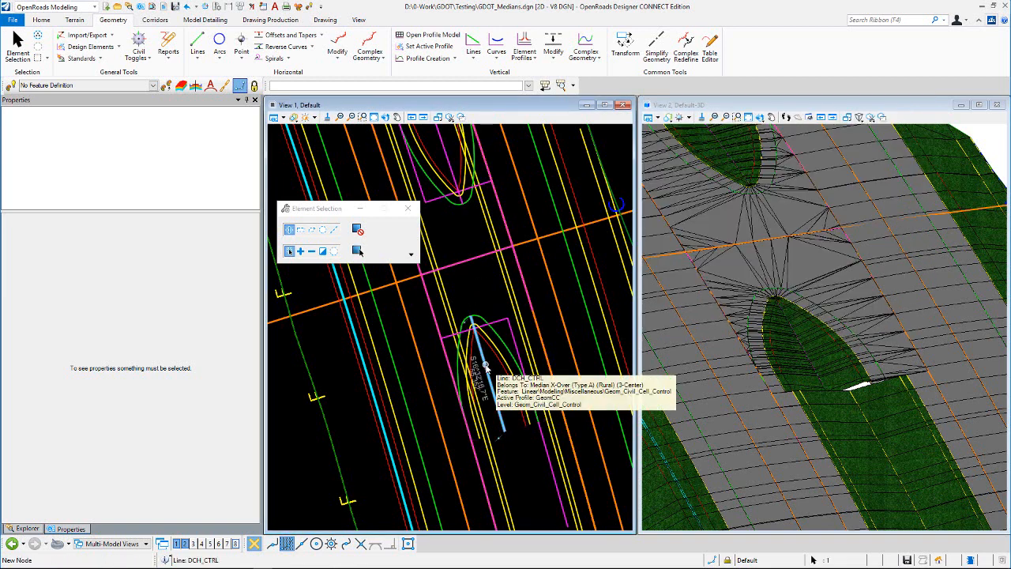
- Select the DCH_CTRL control line of the crossover and open its profile model in View 3
left_click(485, 365)
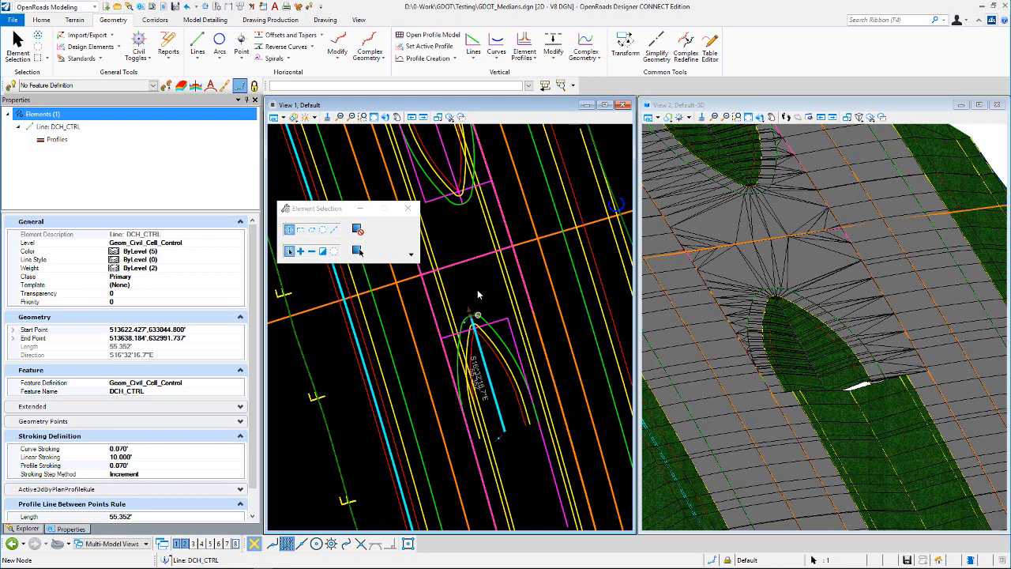
left_click(475, 267)
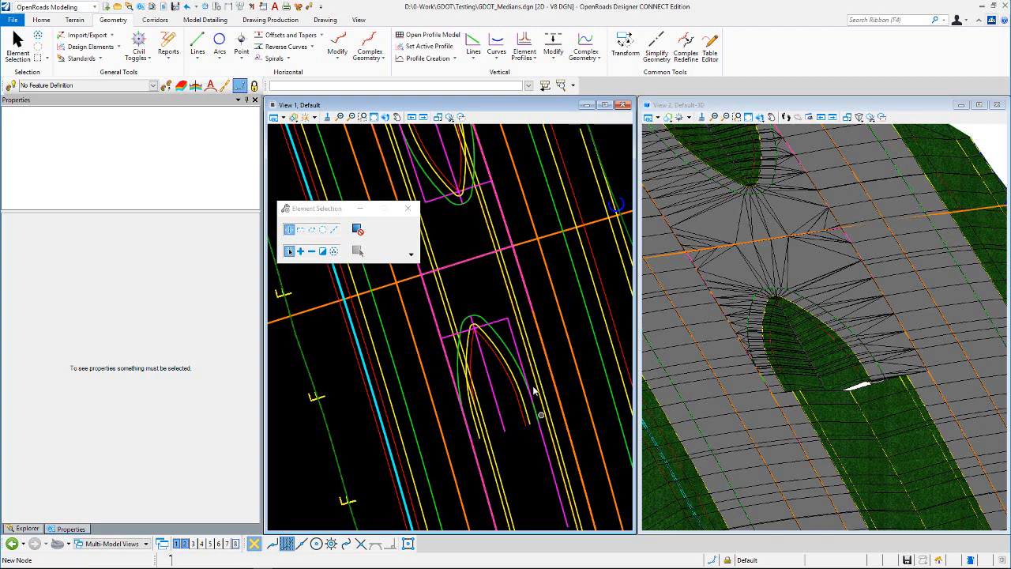
left_click(485, 370)
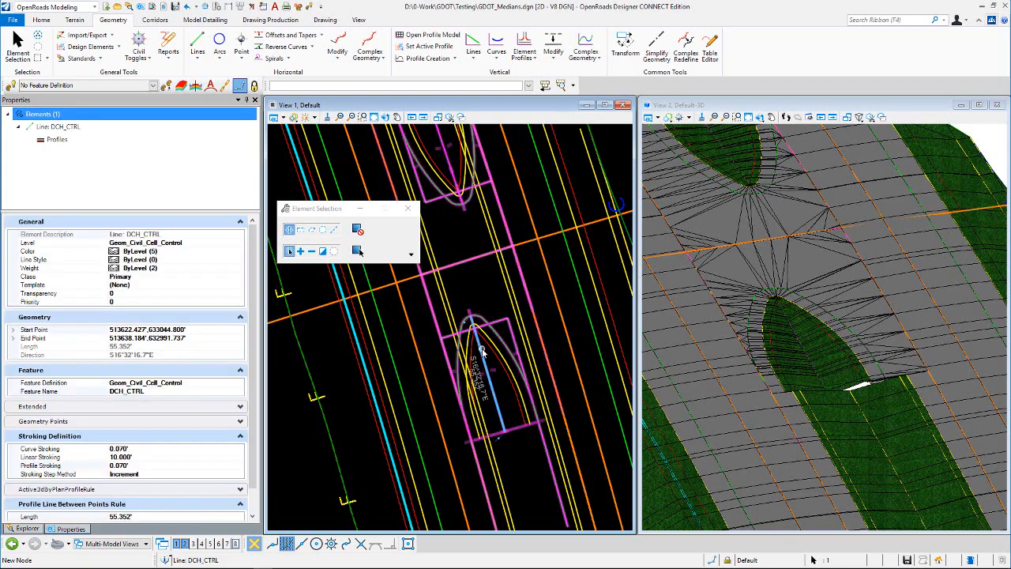
left_click(488, 369)
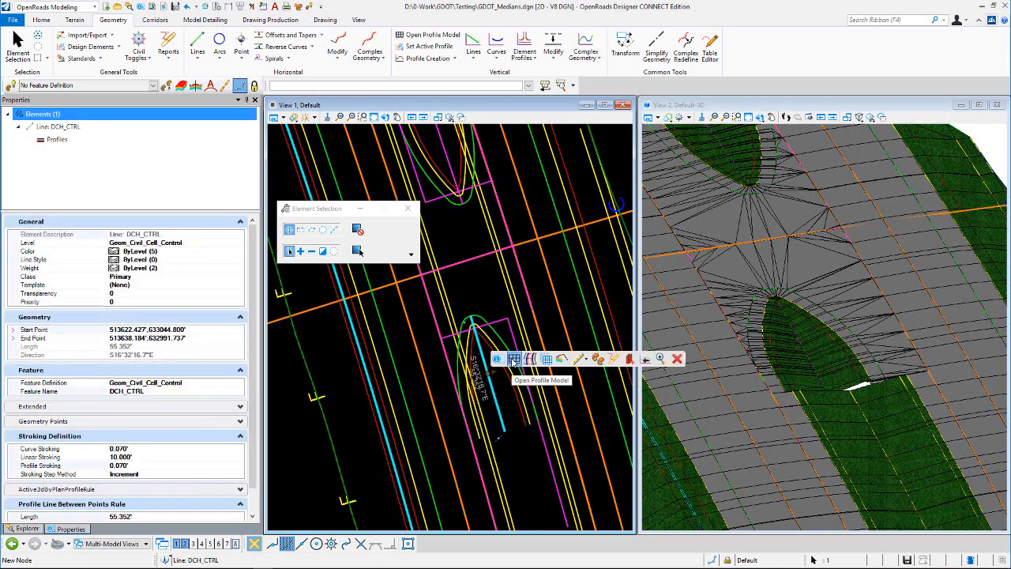
left_click(194, 544)
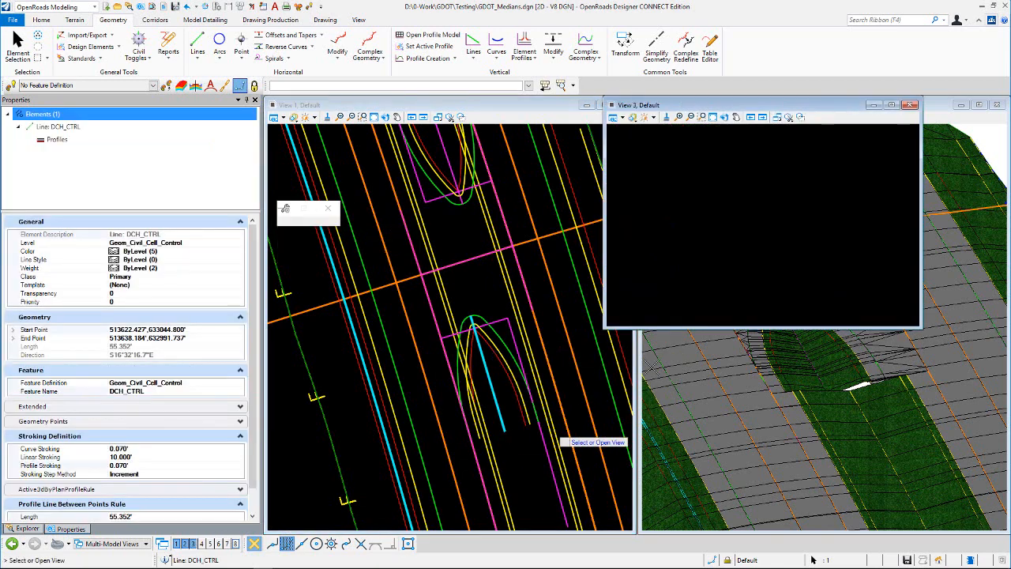
left_click(711, 289)
- Inspect the control line's GeomCC profile in the profile view and close the view
scroll(755, 274, "down", 2)
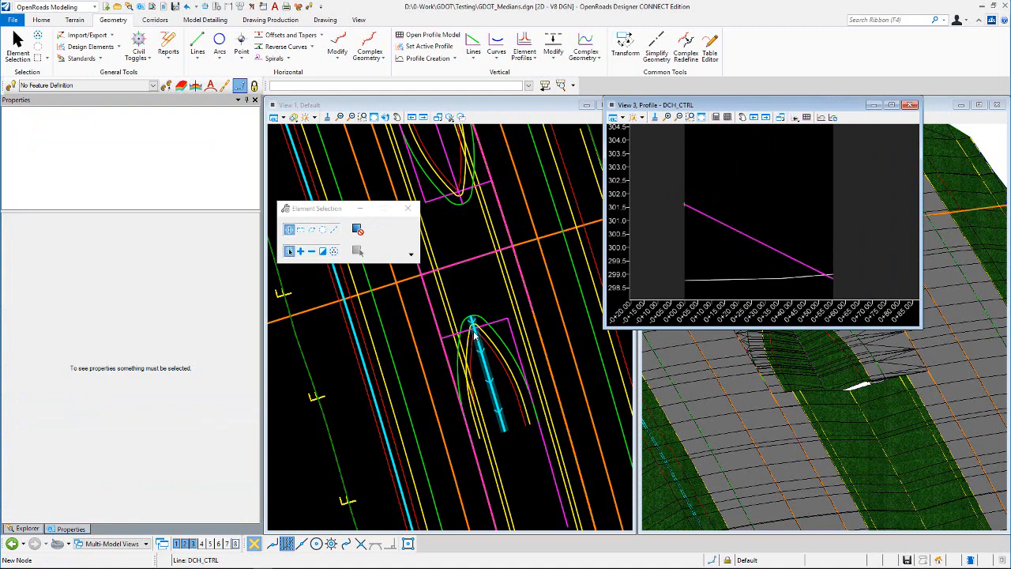
left_click(757, 255)
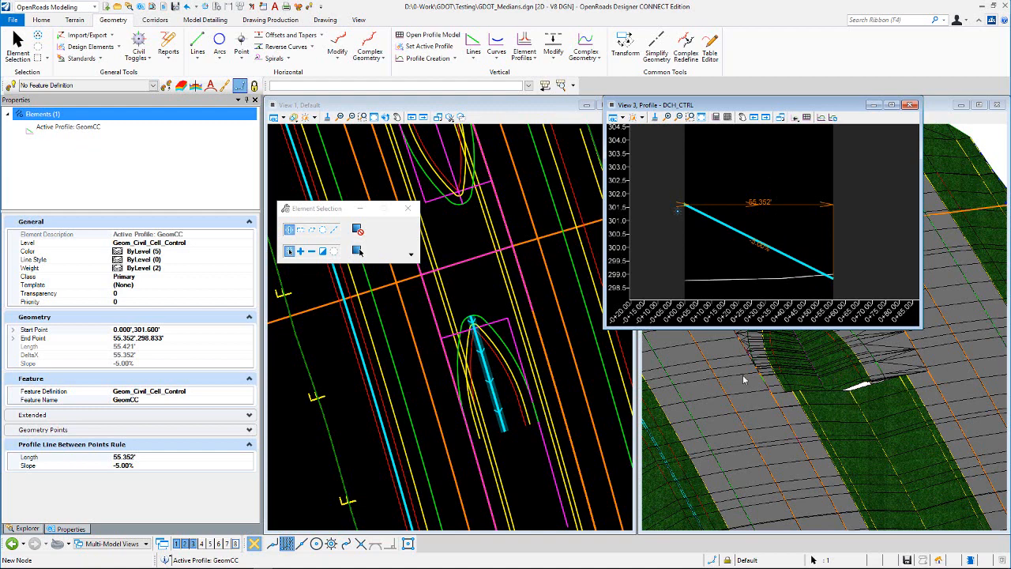
left_click(912, 105)
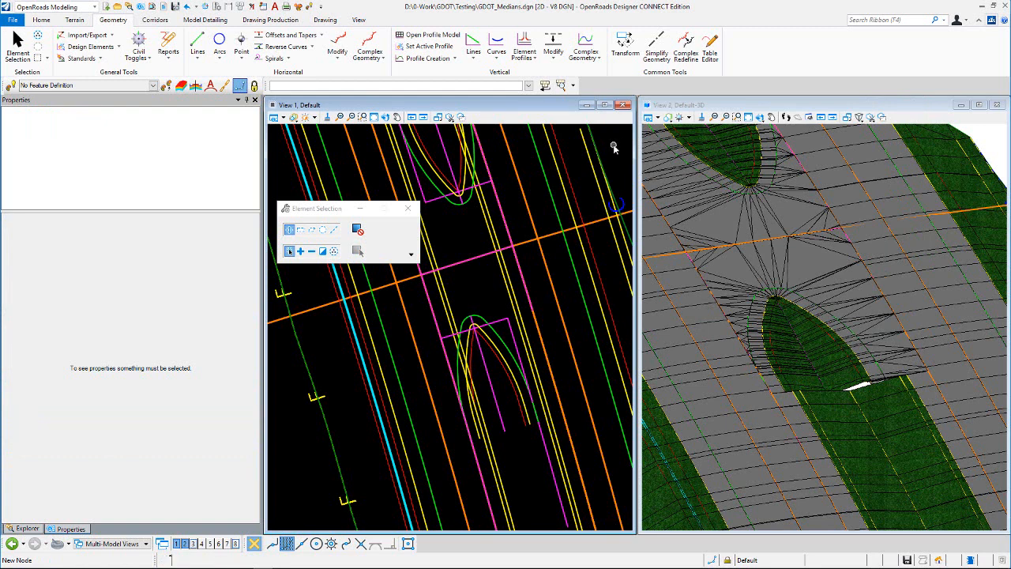
- Start Place Civil Cell and pick Median Turn Lane (Rural) from the GDOT_Medians.dgnlib library
left_click(205, 20)
left_click(70, 53)
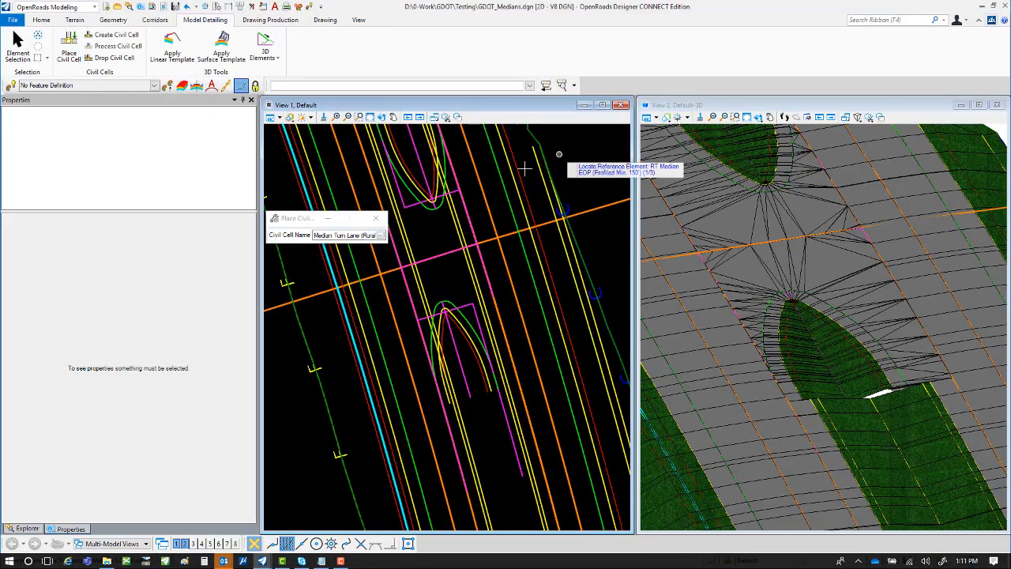
left_click(380, 235)
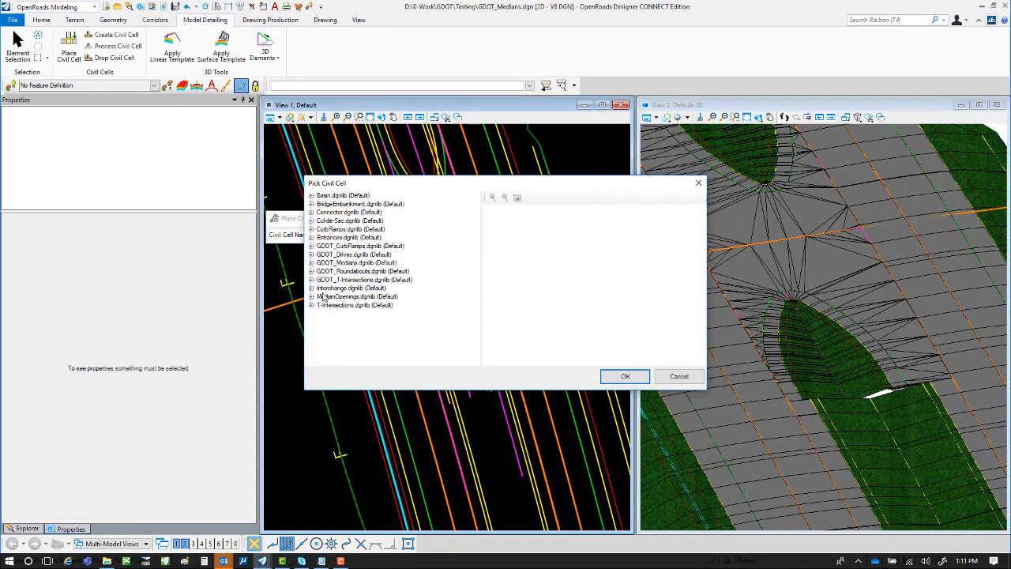
left_click(312, 263)
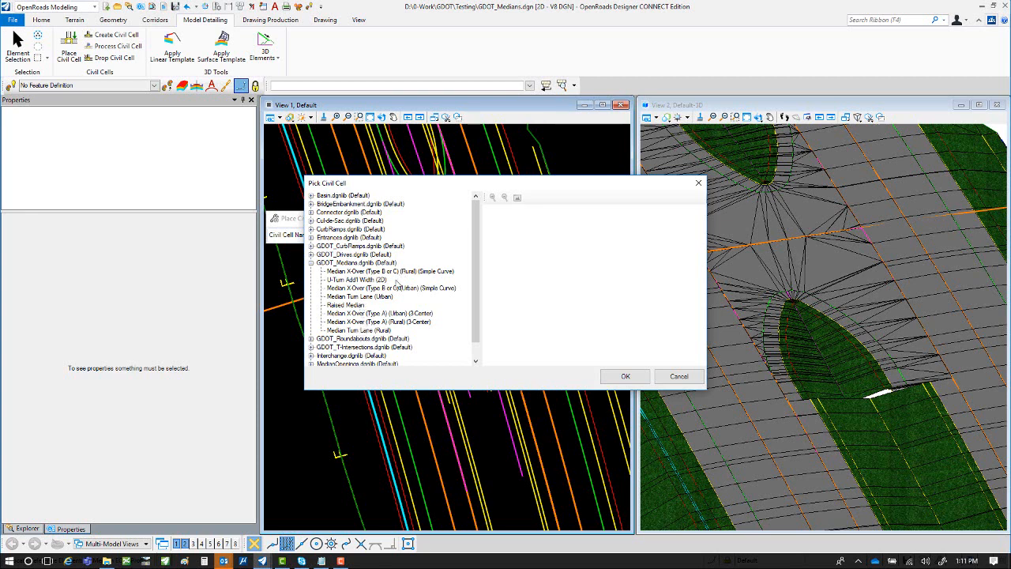
left_click(372, 330)
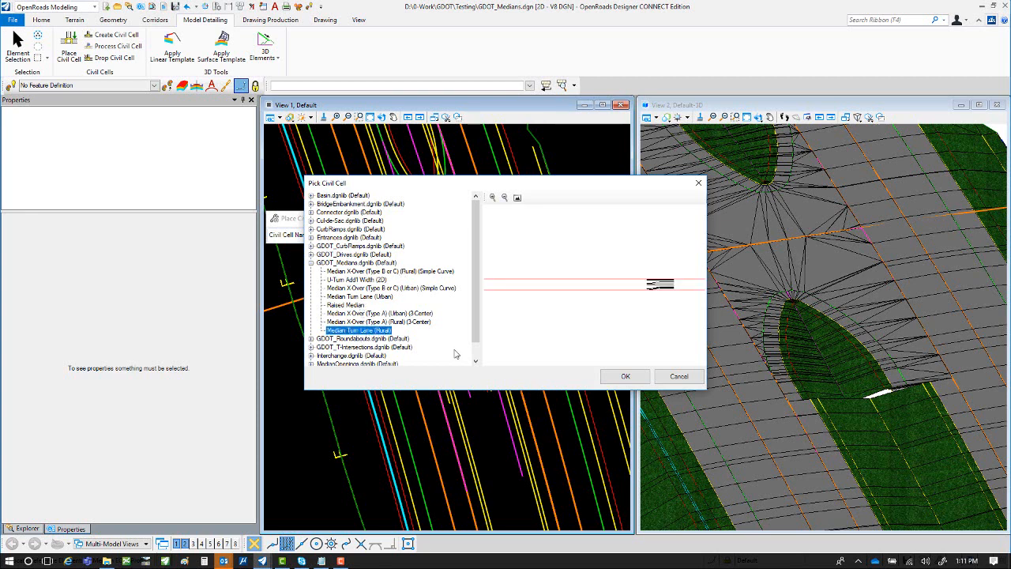
left_click(625, 377)
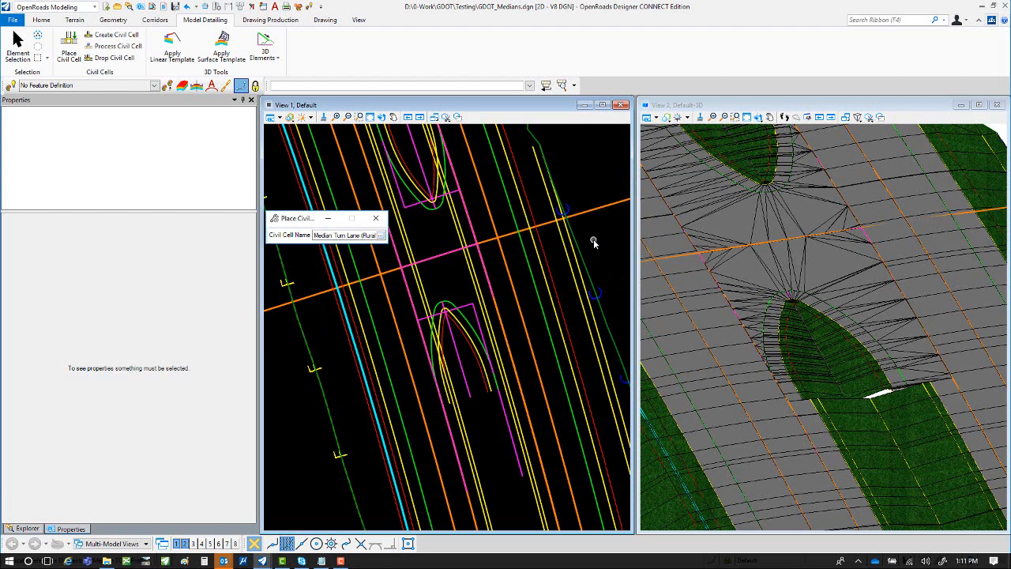
- Locate the RT Median EOP and LT Median EOP as reference elements and the crossover's parallel start point
mouse_move(593, 239)
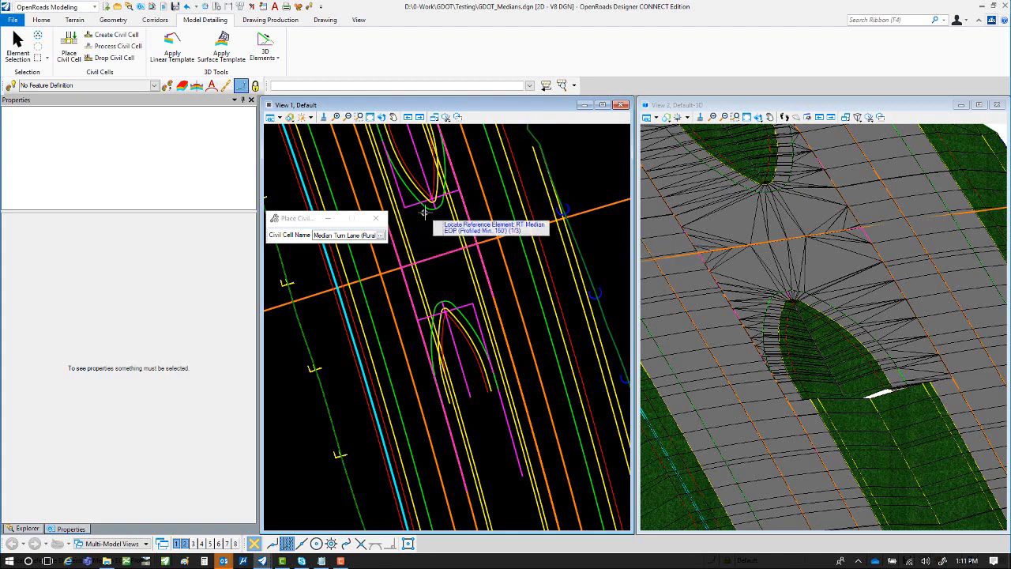
scroll(421, 212, "down", 1)
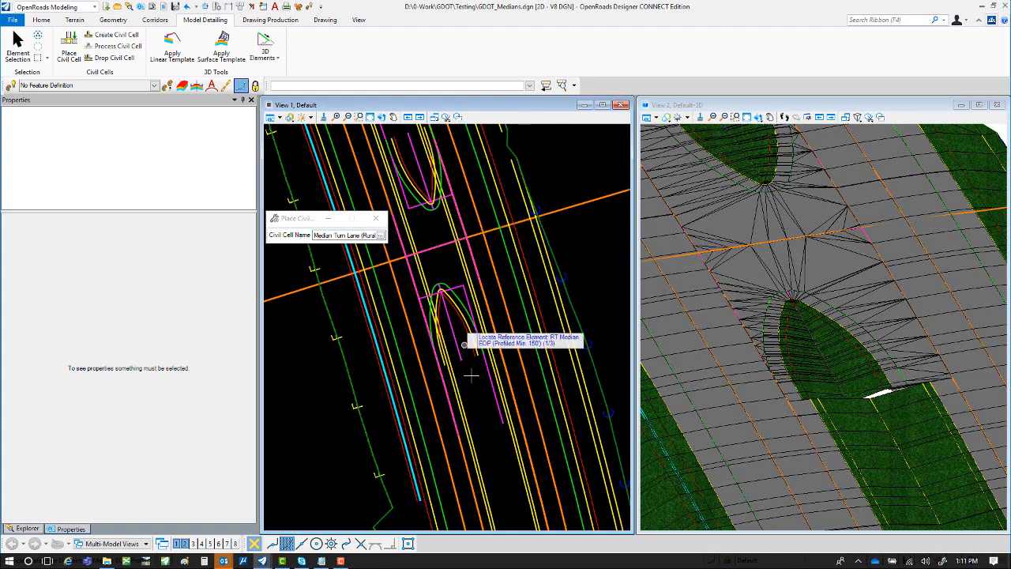
left_click(523, 427)
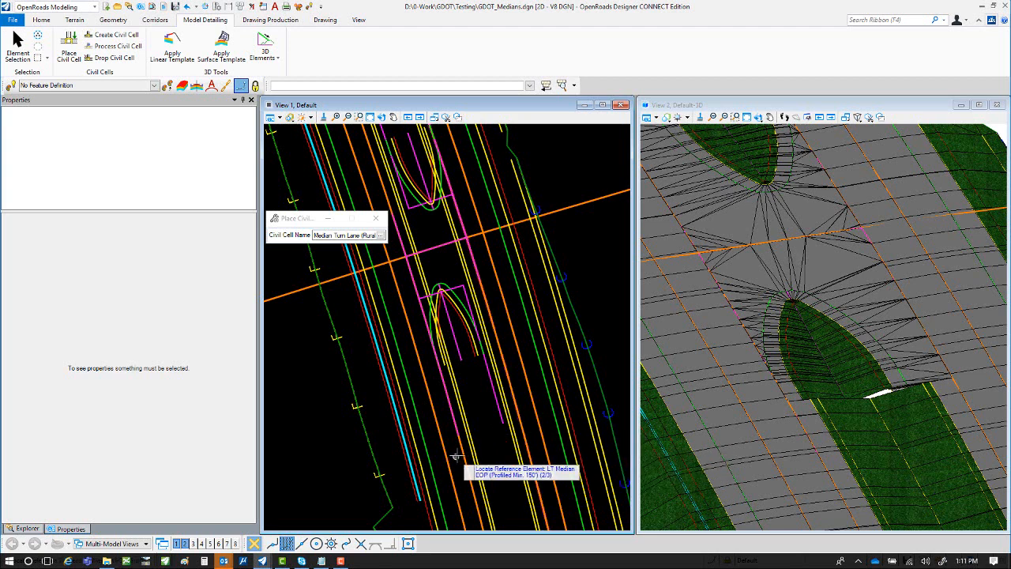
left_click(458, 456)
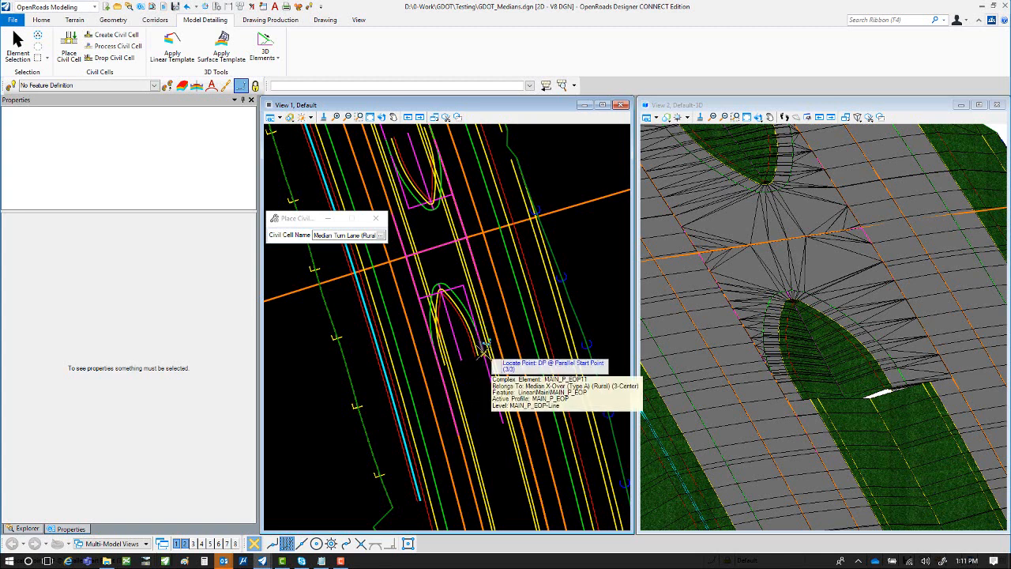
scroll(483, 342, "up", 1)
mouse_move(482, 350)
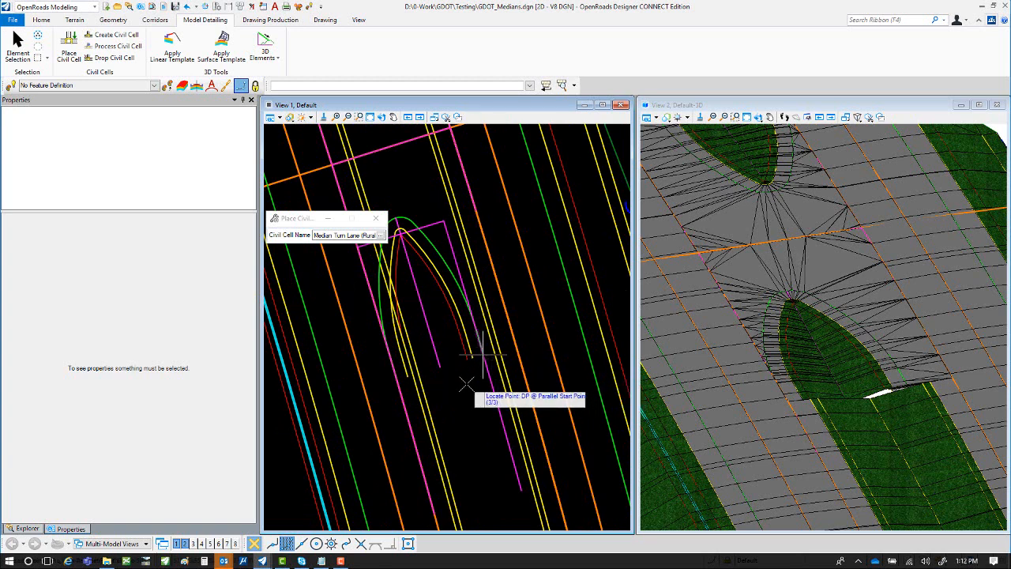
left_click(466, 384)
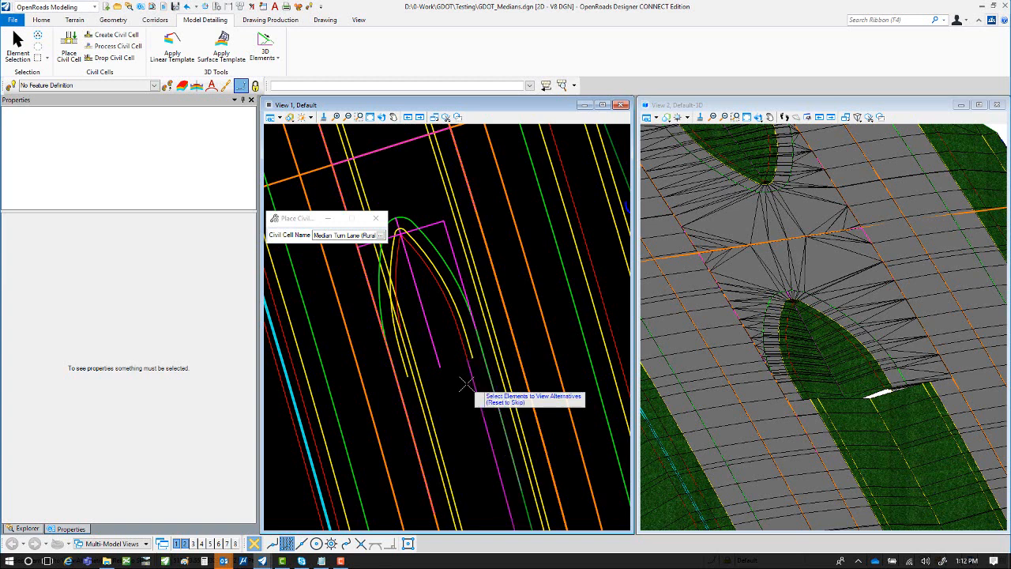
- Skip the alternatives, select the corridors to be clipped, and accept the turn lane civil cell placement
scroll(466, 285, "down", 2)
right_click(462, 372)
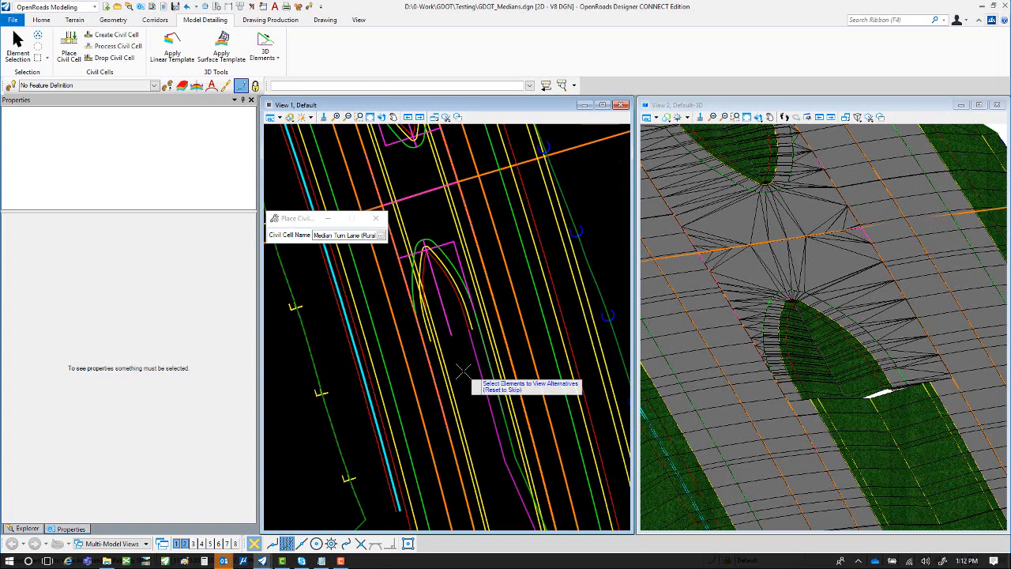
scroll(462, 371, "down", 1)
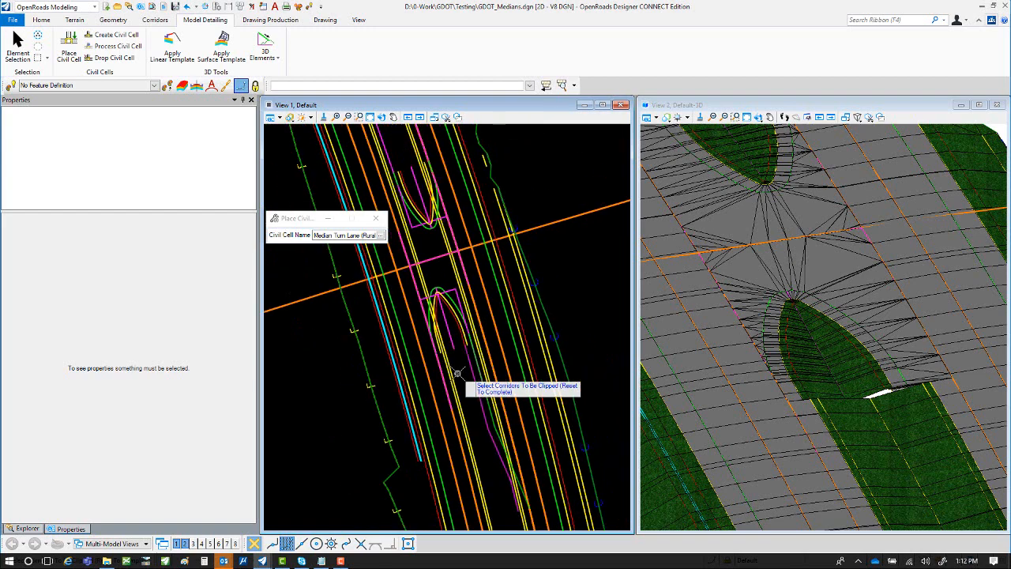
left_click(270, 117)
left_click(278, 261)
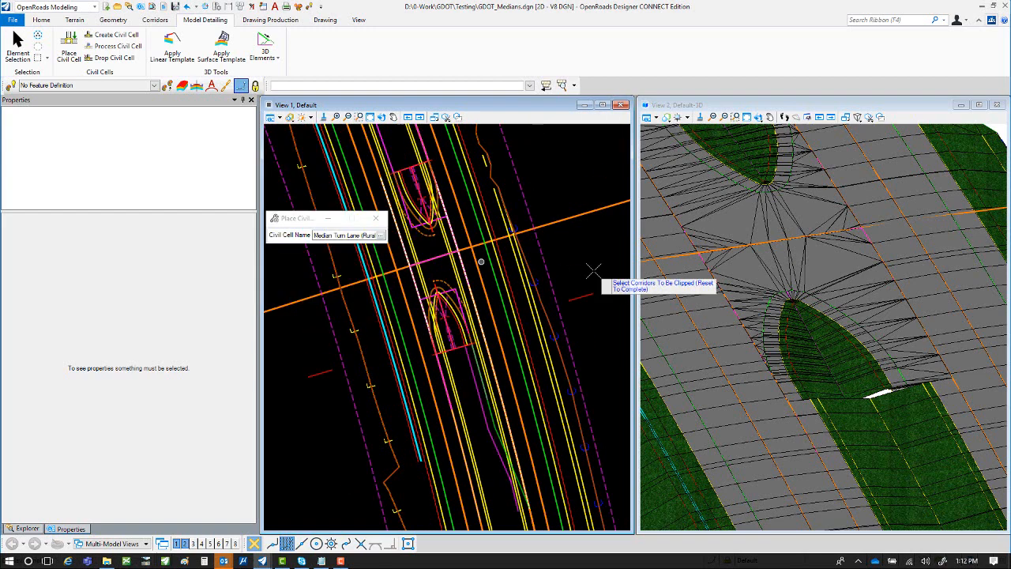
left_click(578, 298)
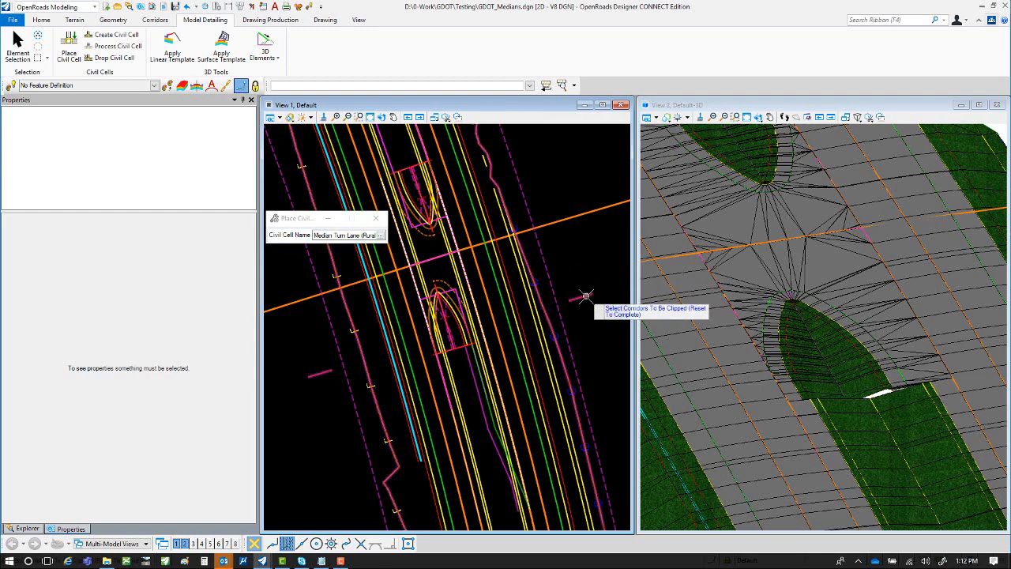
right_click(548, 180)
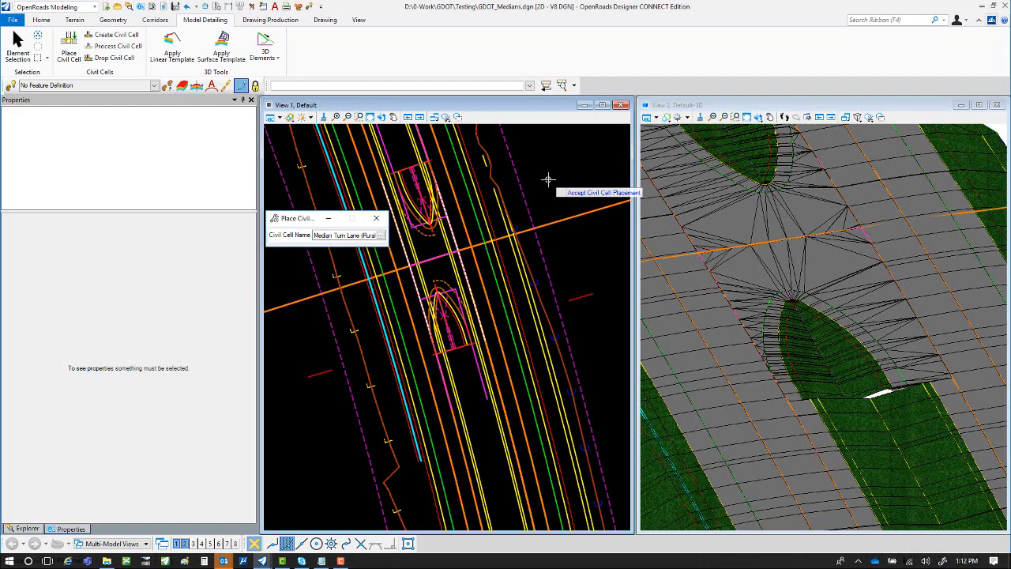
left_click(548, 180)
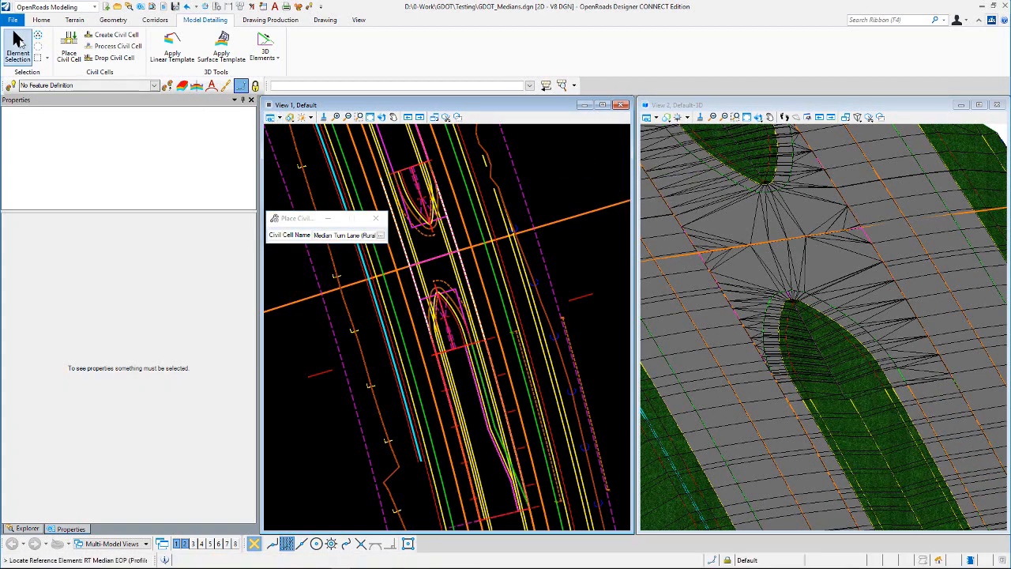
left_click(17, 41)
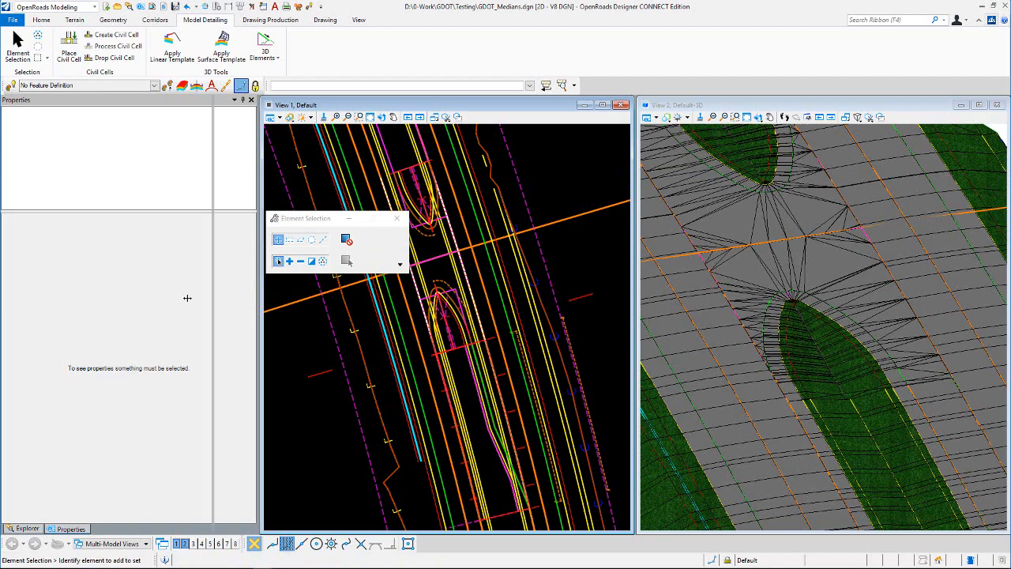
left_click_drag(187, 298, 172, 298)
scroll(497, 260, "up", 1)
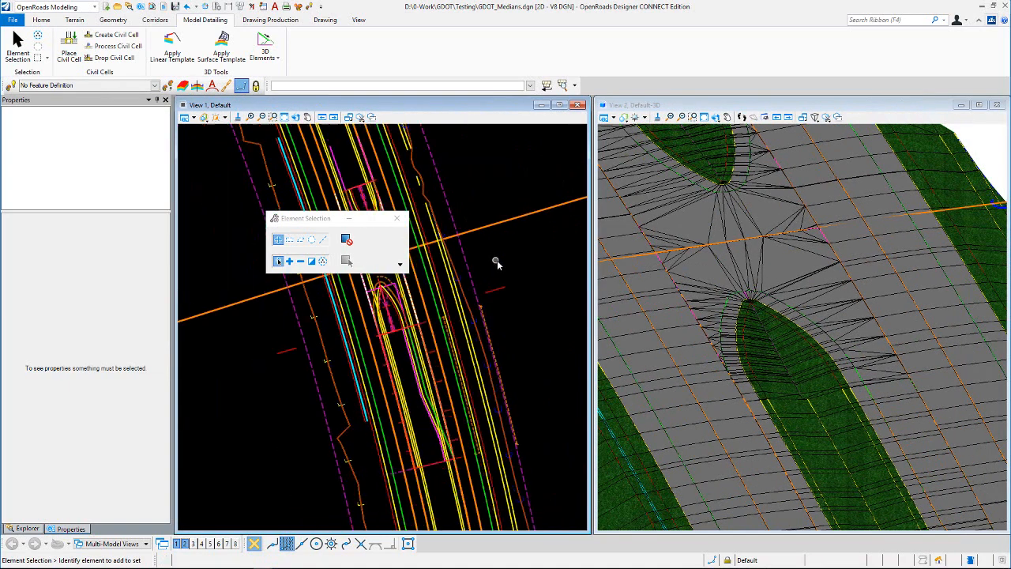
- Select and inspect the main edge of pavement element running alongside the median turn lane
scroll(420, 395, "up", 1)
scroll(414, 356, "up", 1)
scroll(413, 353, "up", 1)
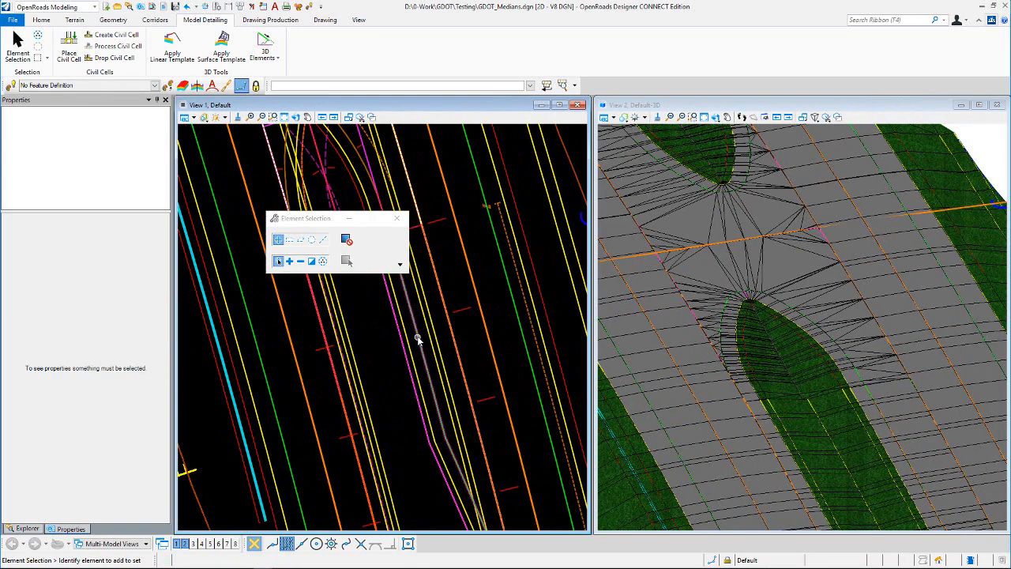
left_click(419, 338)
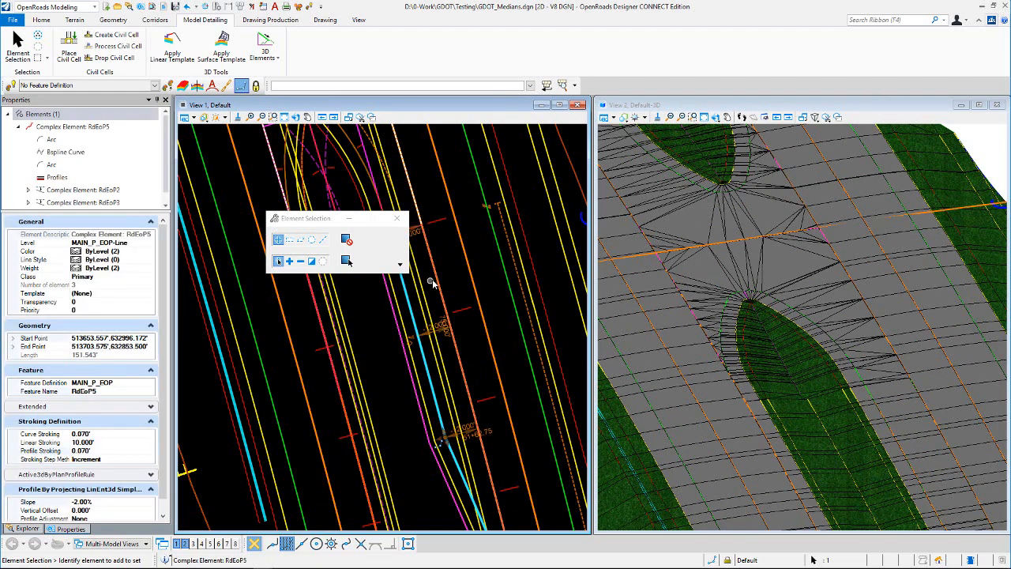
scroll(432, 282, "down", 1)
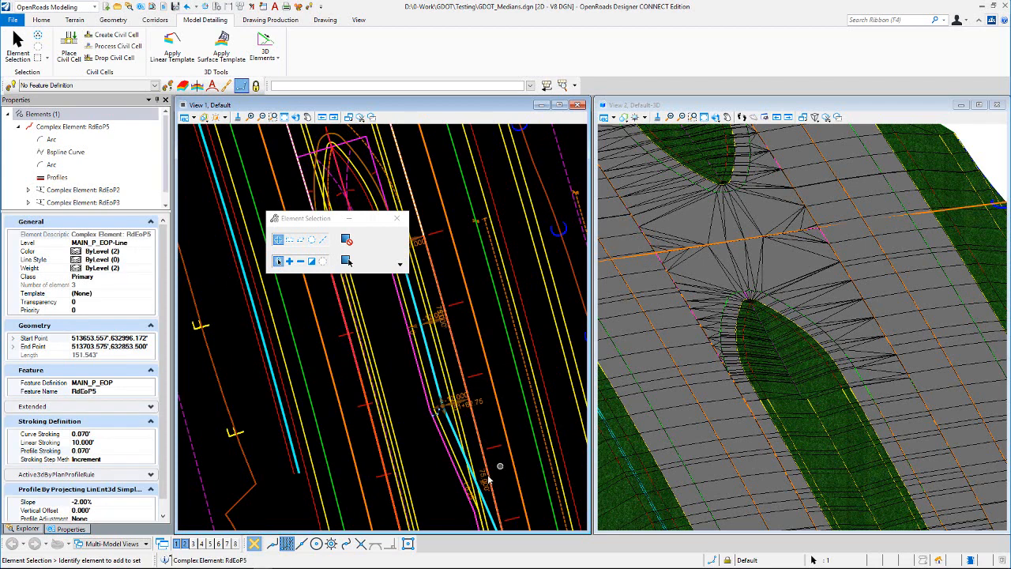
left_click(464, 275)
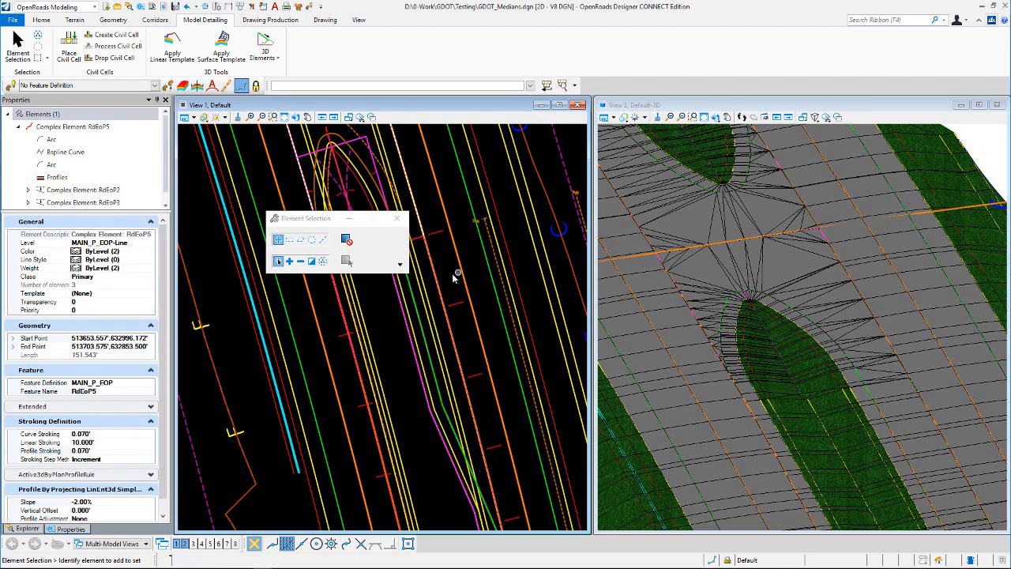
scroll(451, 276, "down", 1)
scroll(465, 306, "down", 1)
left_click_drag(316, 219, 241, 180)
scroll(414, 305, "up", 1)
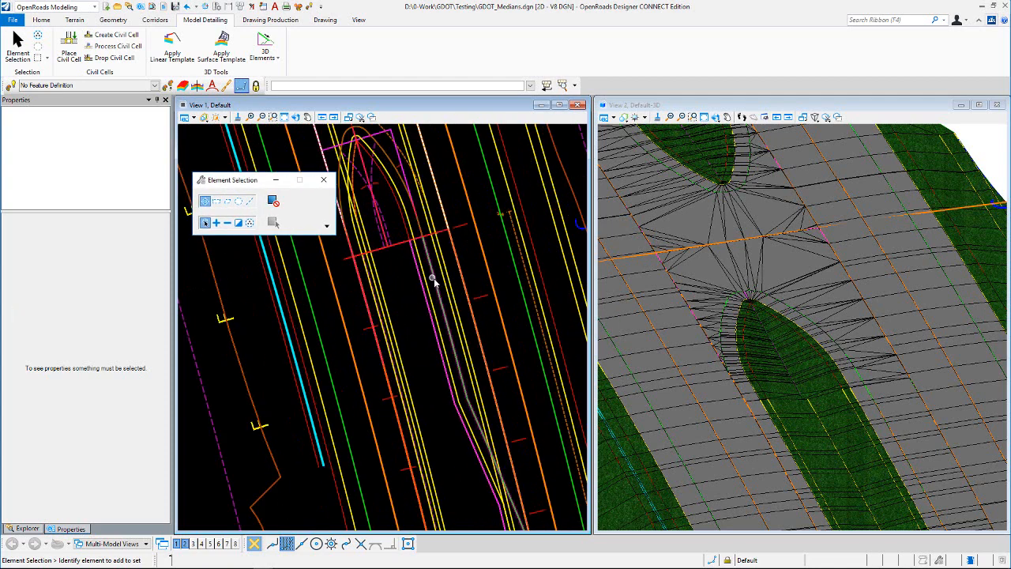
left_click(435, 285)
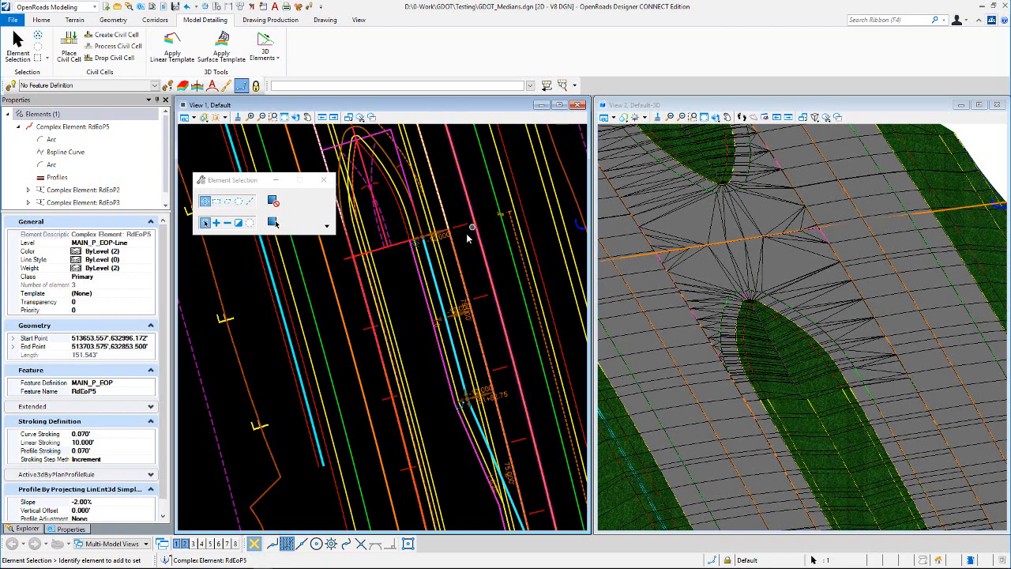
left_click(398, 292)
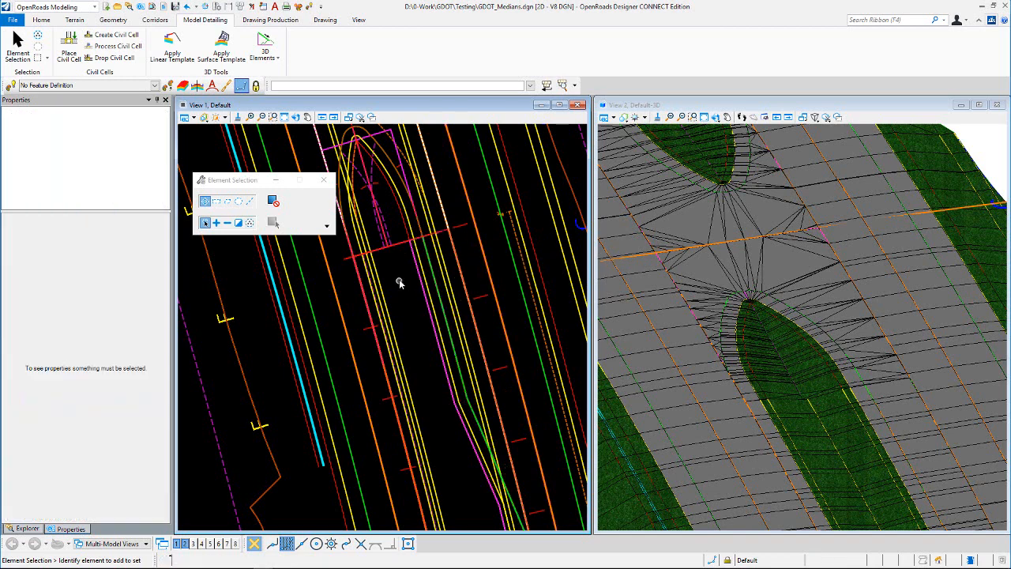
- Select the turn lane's CC_Shld6 shoulder control element and inspect its dimensions
scroll(399, 279, "down", 2)
scroll(440, 395, "up", 1)
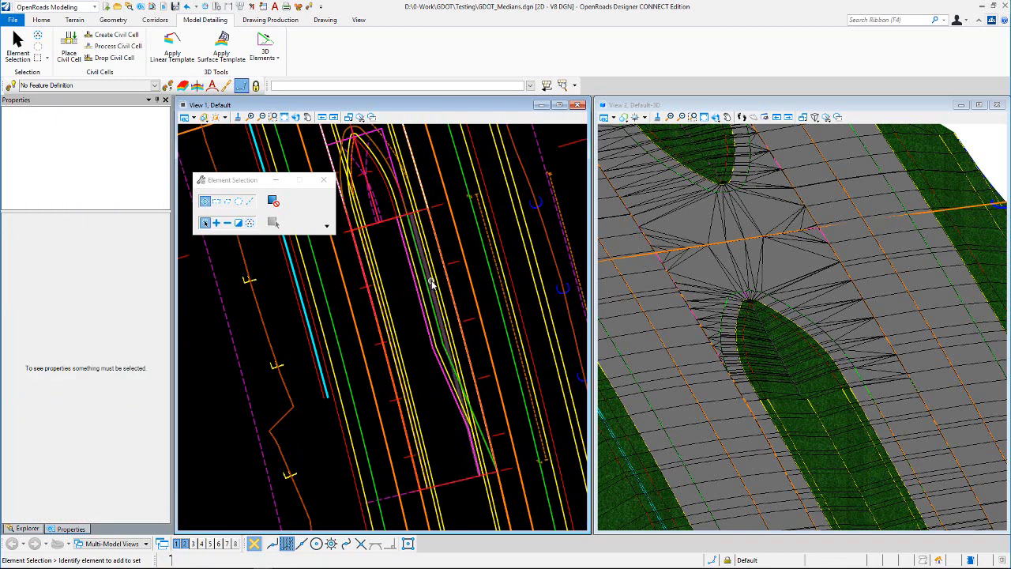
scroll(433, 282, "down", 1)
scroll(472, 433, "up", 2)
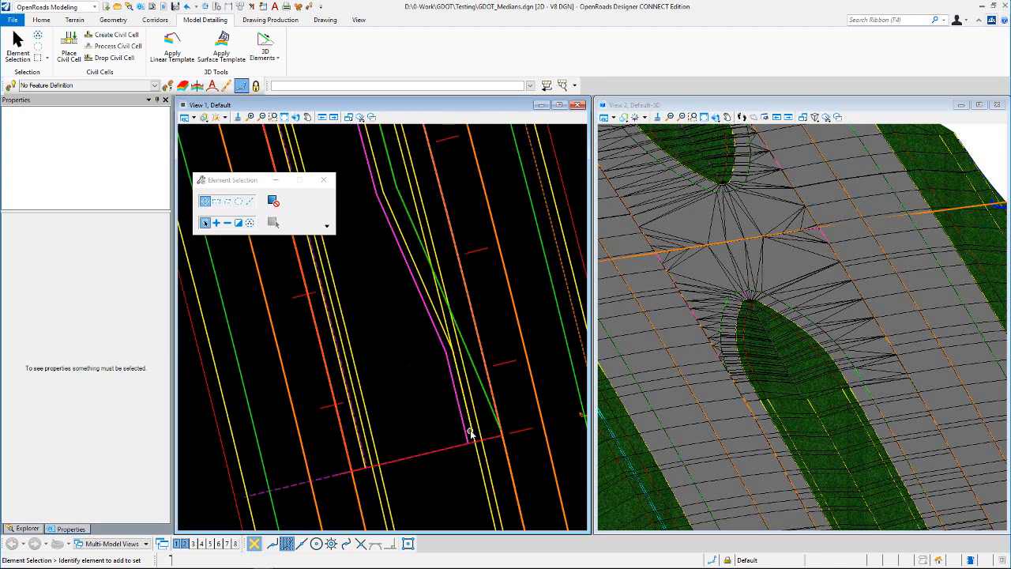
left_click(449, 388)
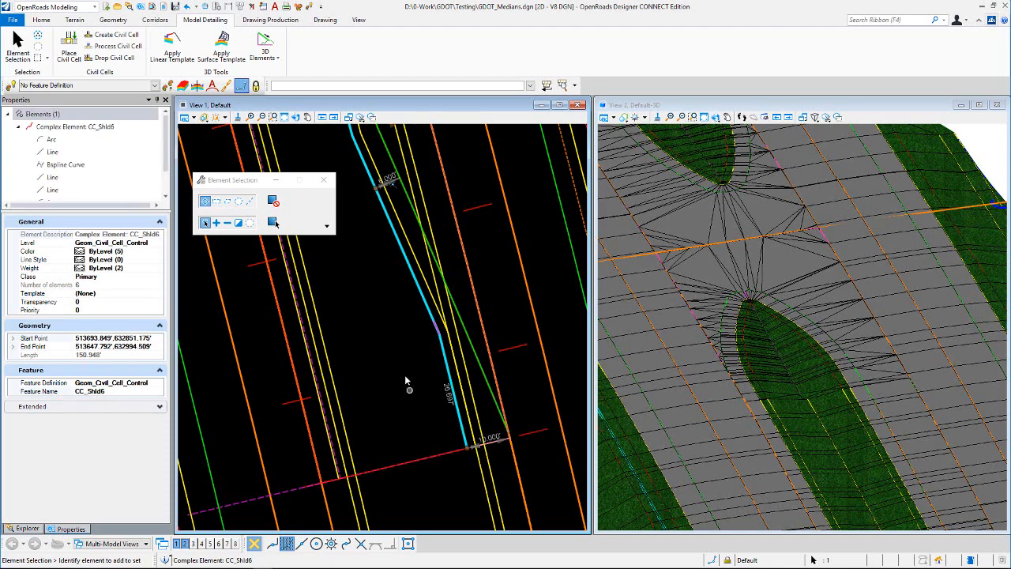
scroll(471, 435, "down", 2)
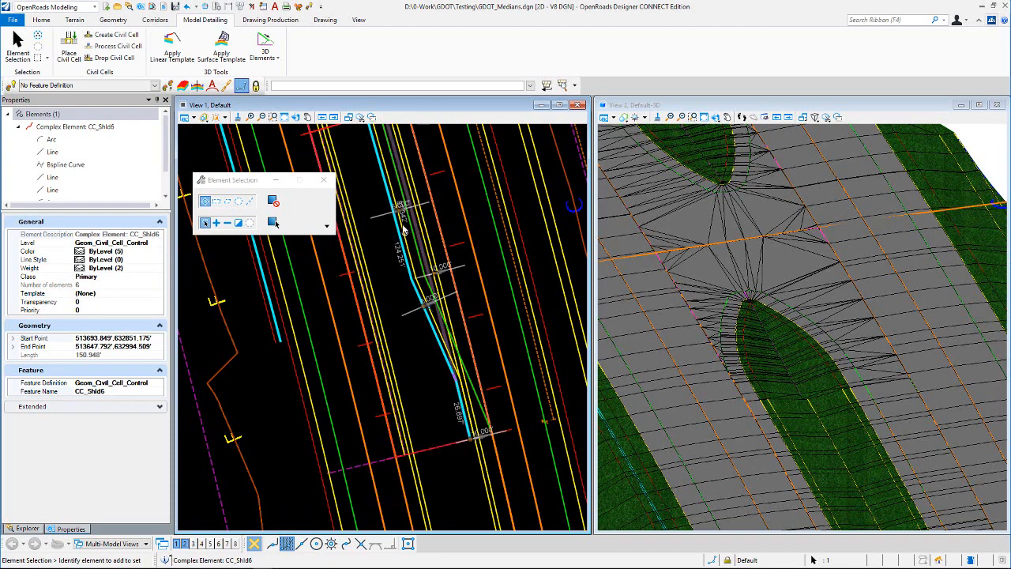
scroll(443, 362, "down", 1)
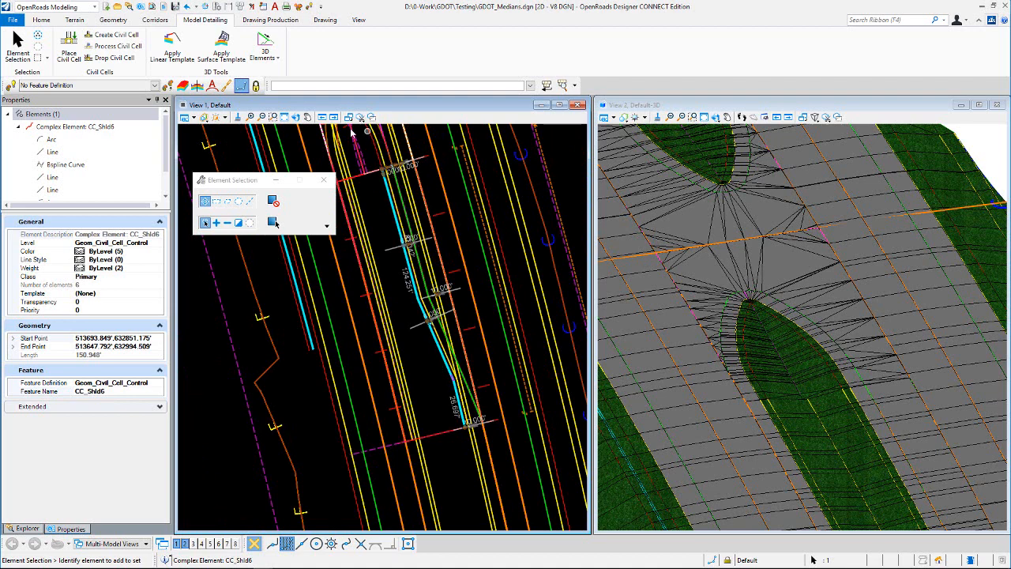
scroll(466, 410, "up", 2)
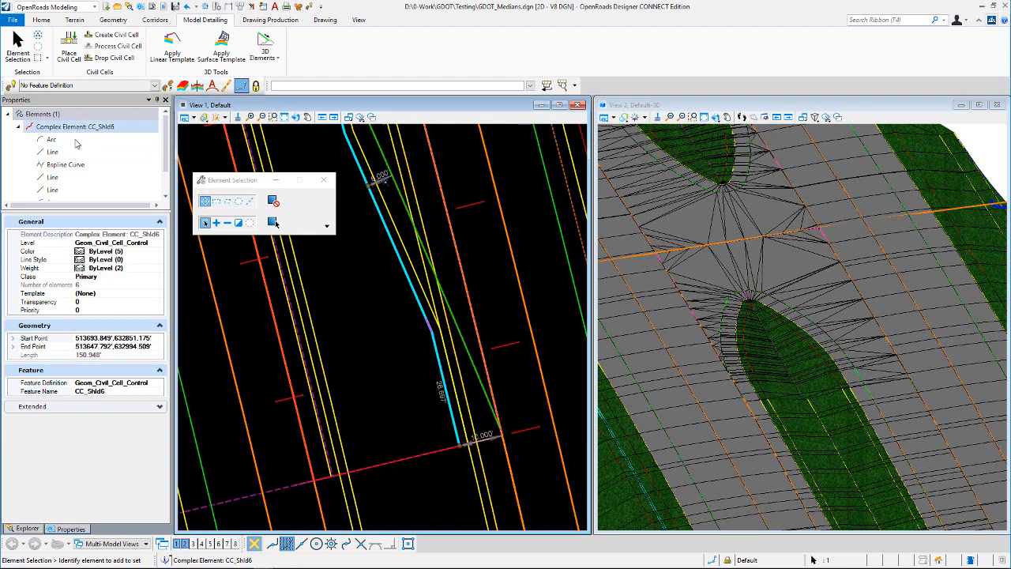
scroll(77, 146, "down", 1)
- Expand the shoulder control element's dependency tree to trace CC_Shld3 and CC_Shld2 back to their parent elements
left_click(105, 194)
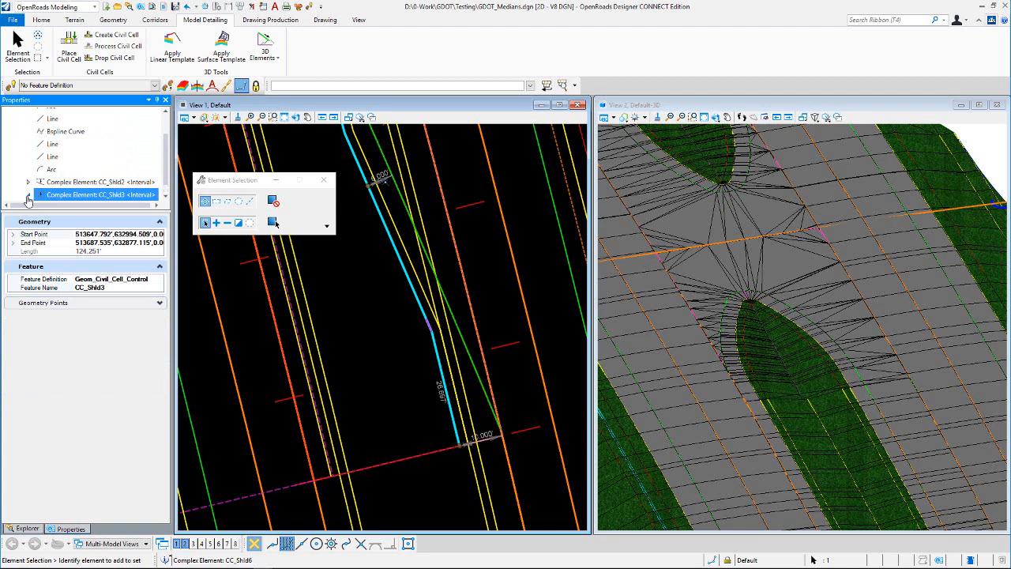
double_click(61, 188)
left_click(39, 195)
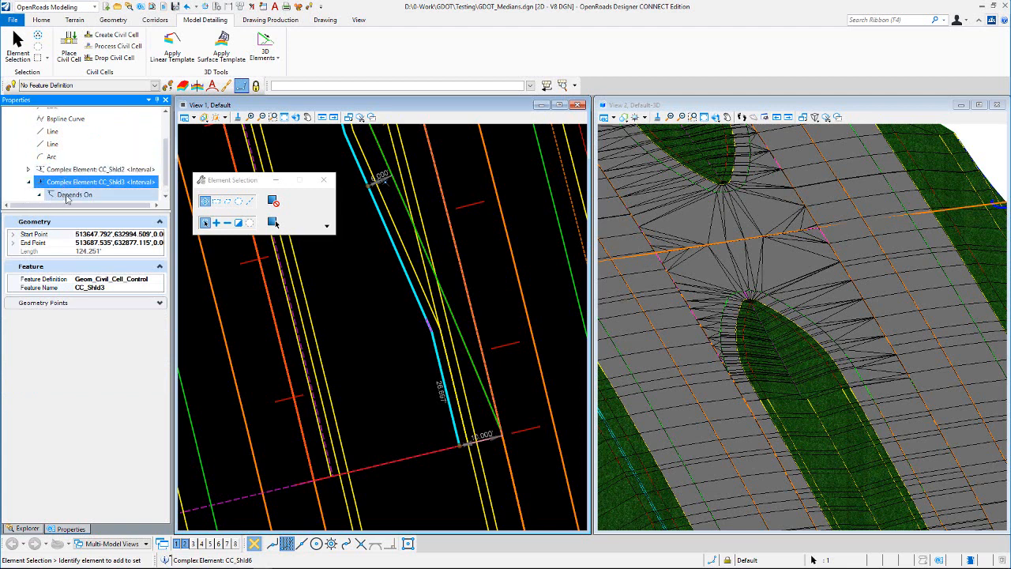
scroll(98, 187, "down", 1)
left_click(95, 194)
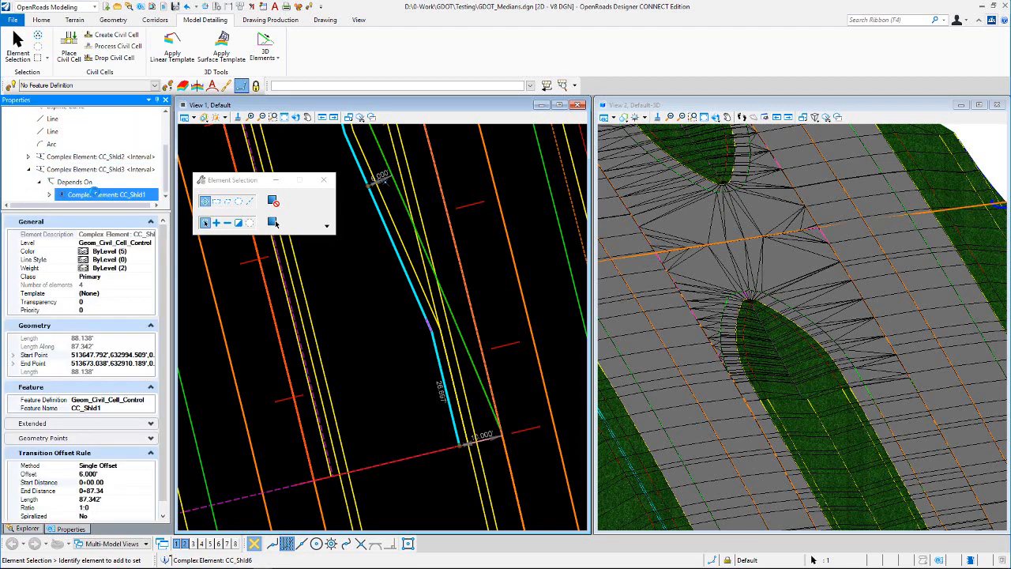
scroll(164, 306, "down", 1)
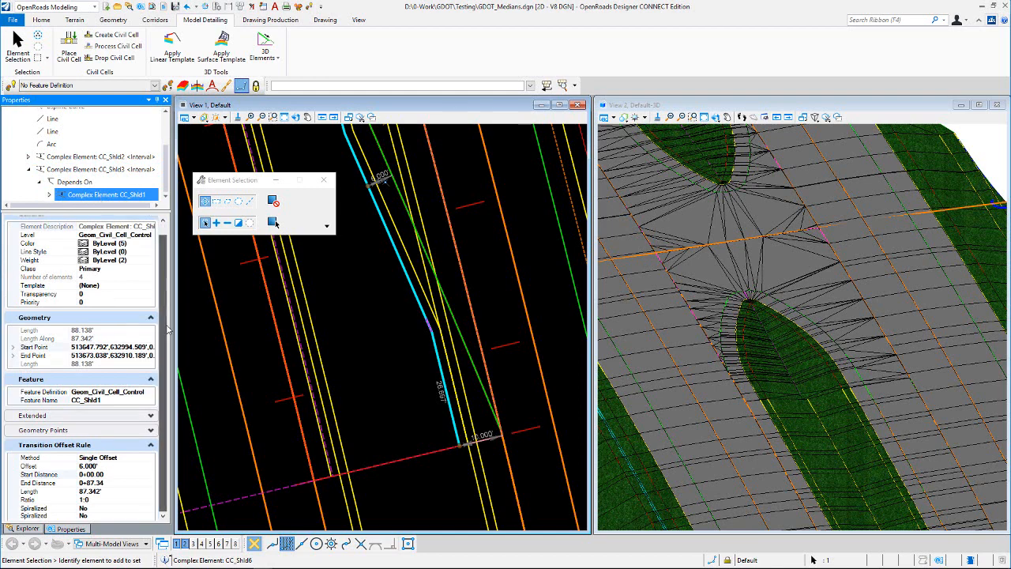
left_click(29, 157)
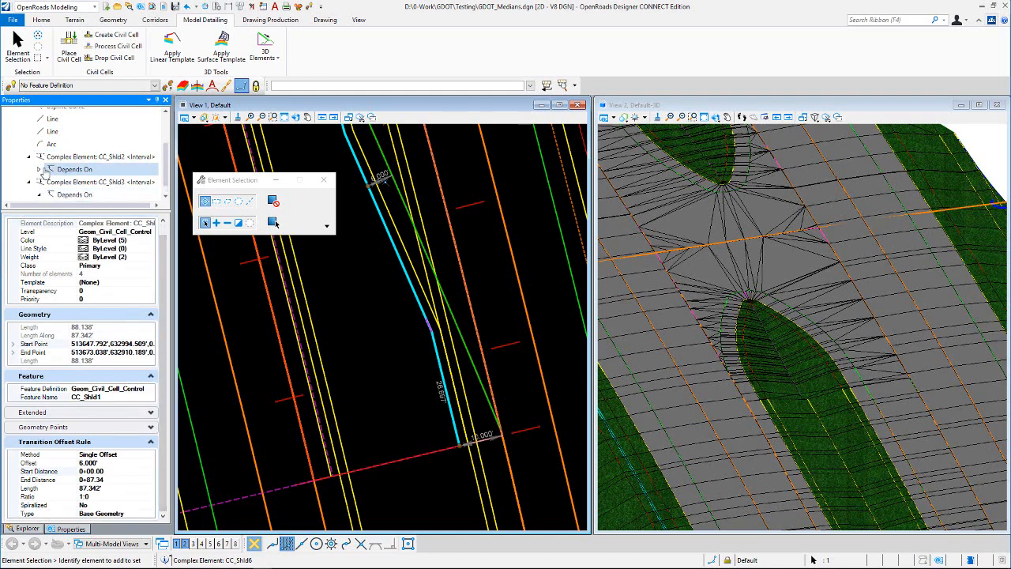
left_click(39, 170)
left_click(117, 182)
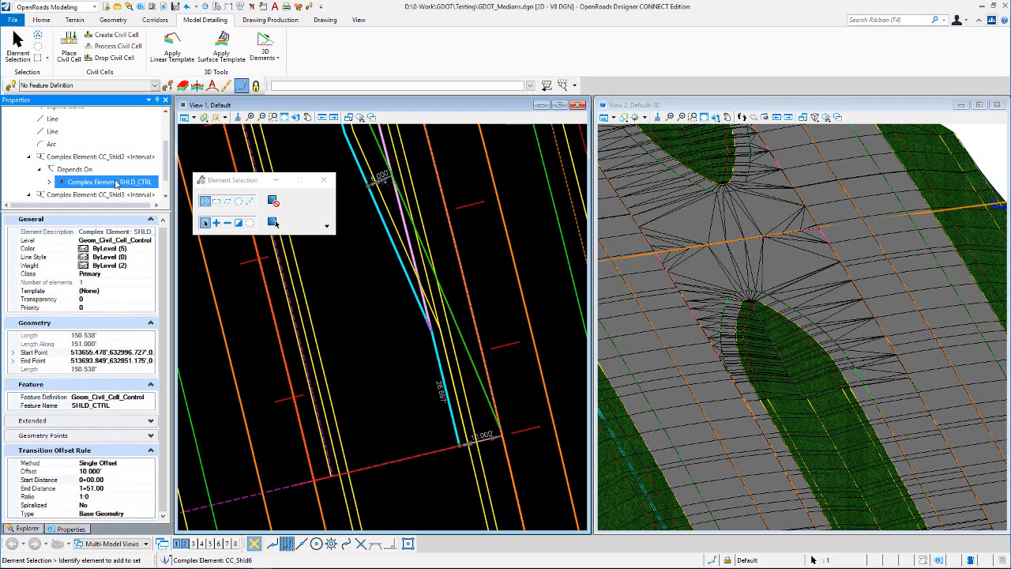
left_click(353, 330)
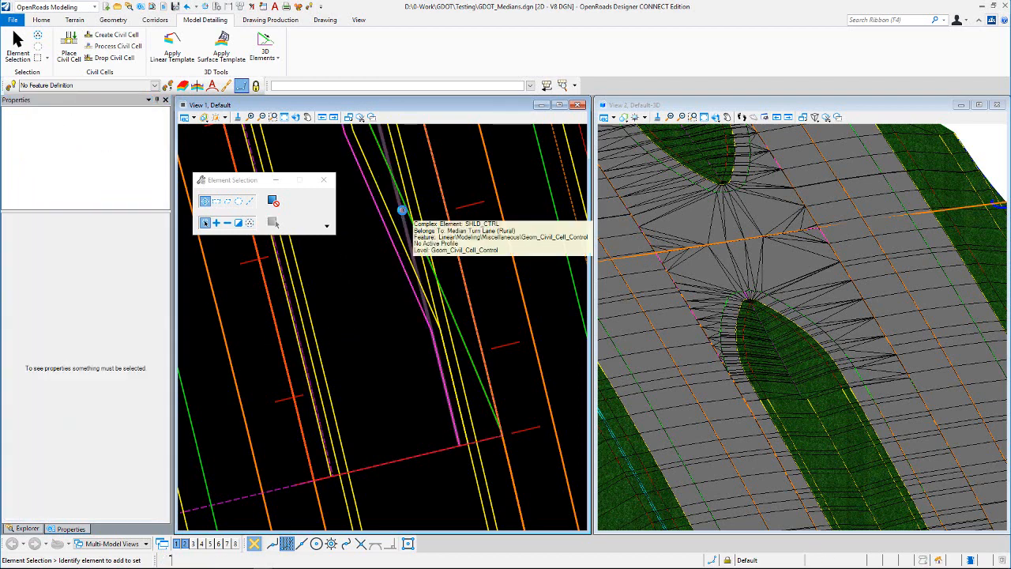
- Select the SHLD_CTRL element and open its offset dimension for editing, then cancel without changing it
left_click(405, 213)
scroll(419, 237, "up", 2)
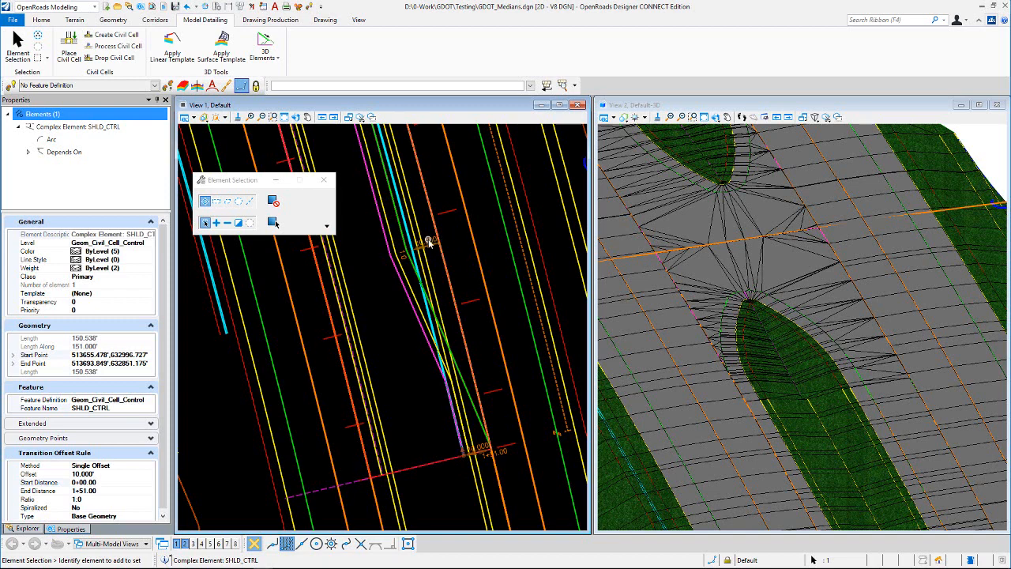
left_click(429, 242)
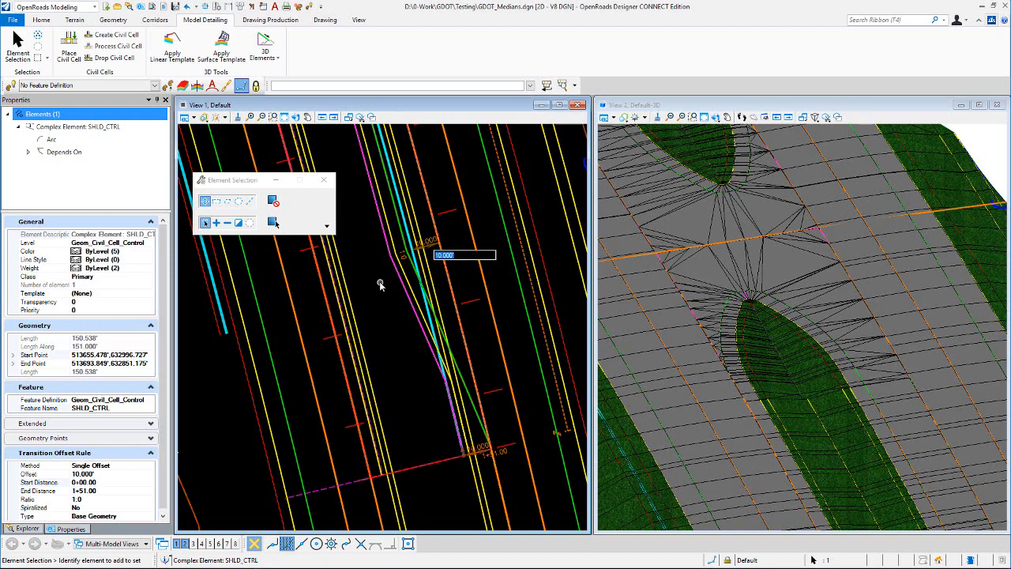
key("Escape")
- Rotate and zoom the 3D view to examine the turn lane's median nose
scroll(423, 323, "down", 2)
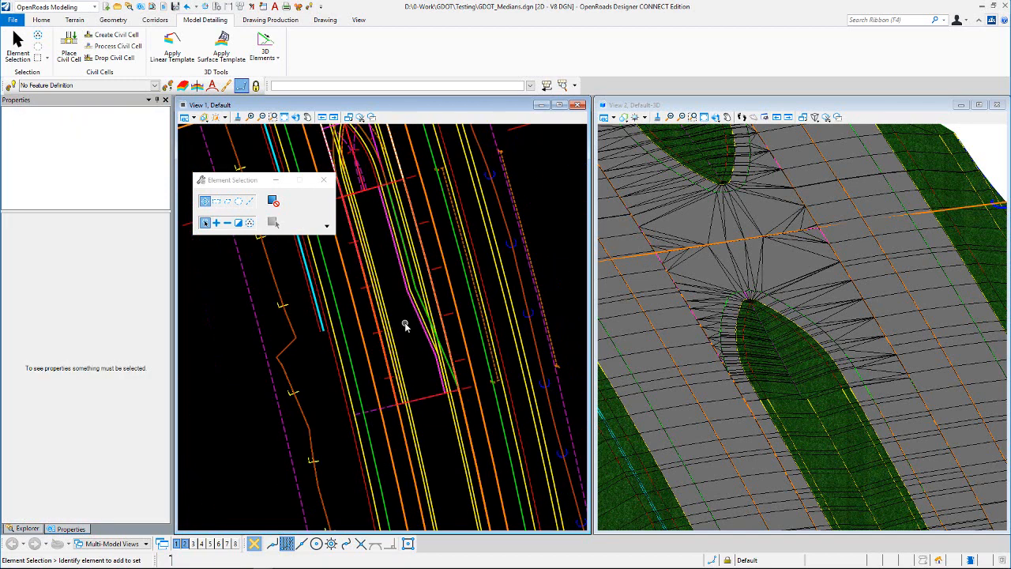
scroll(403, 313, "down", 2)
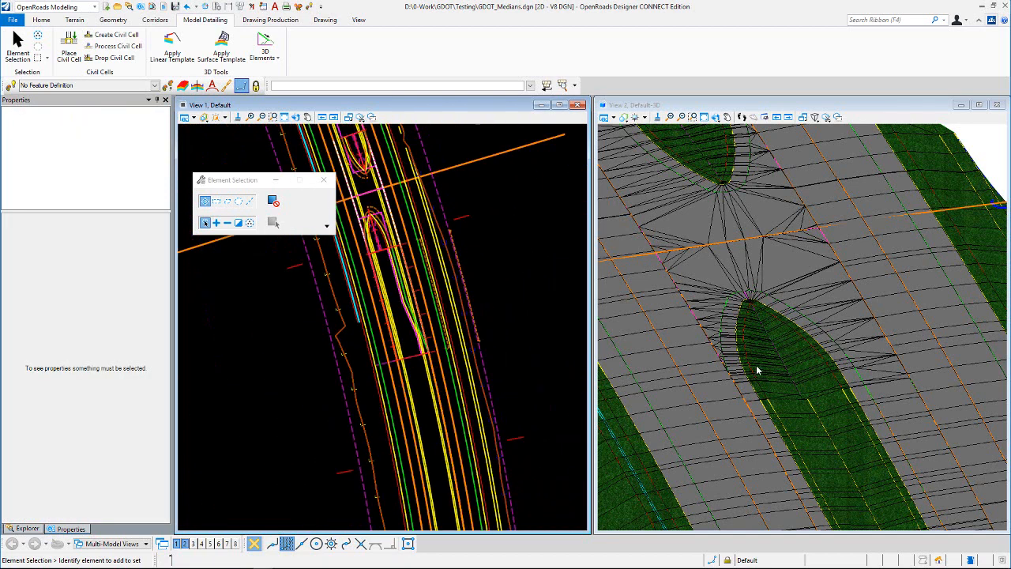
left_click(717, 118)
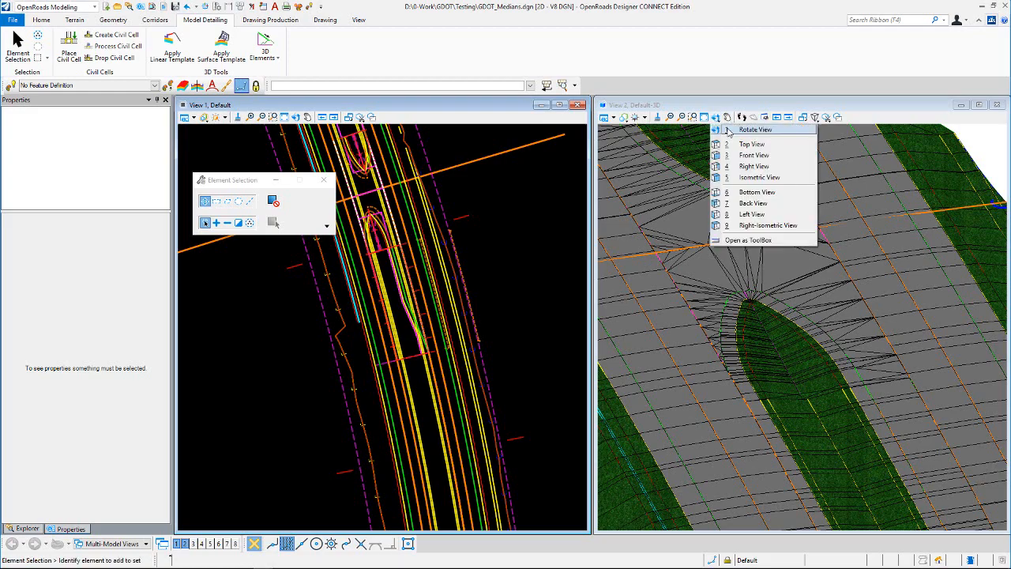
left_click(726, 129)
left_click(737, 418)
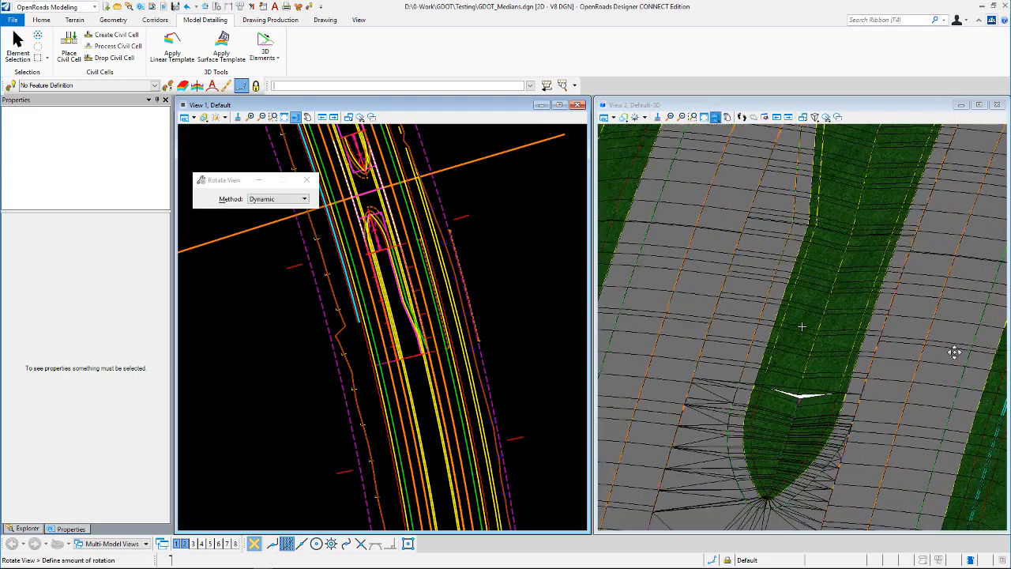
left_click(899, 368)
right_click(846, 390)
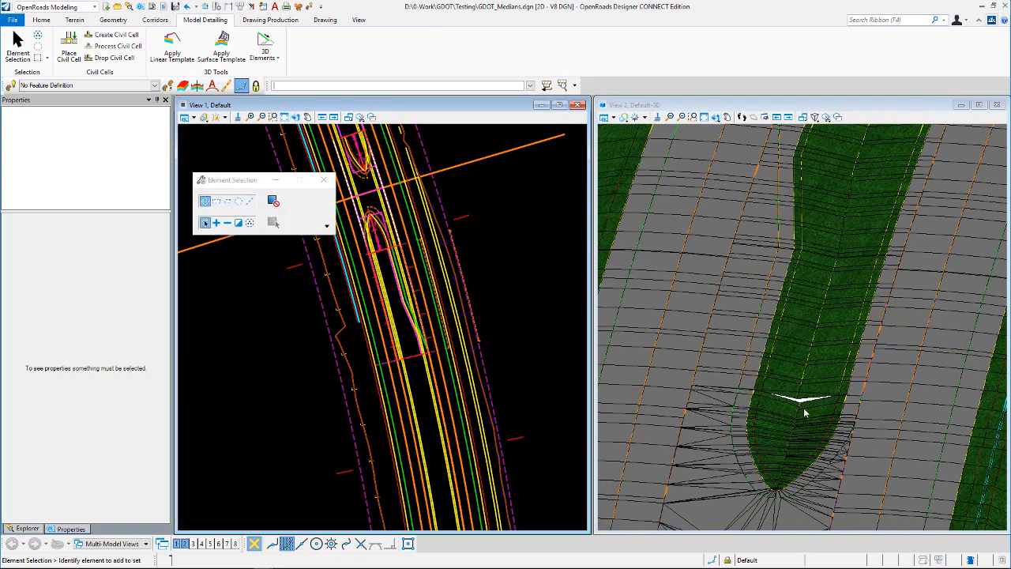
scroll(806, 412, "up", 2)
scroll(854, 295, "down", 1)
scroll(828, 395, "down", 1)
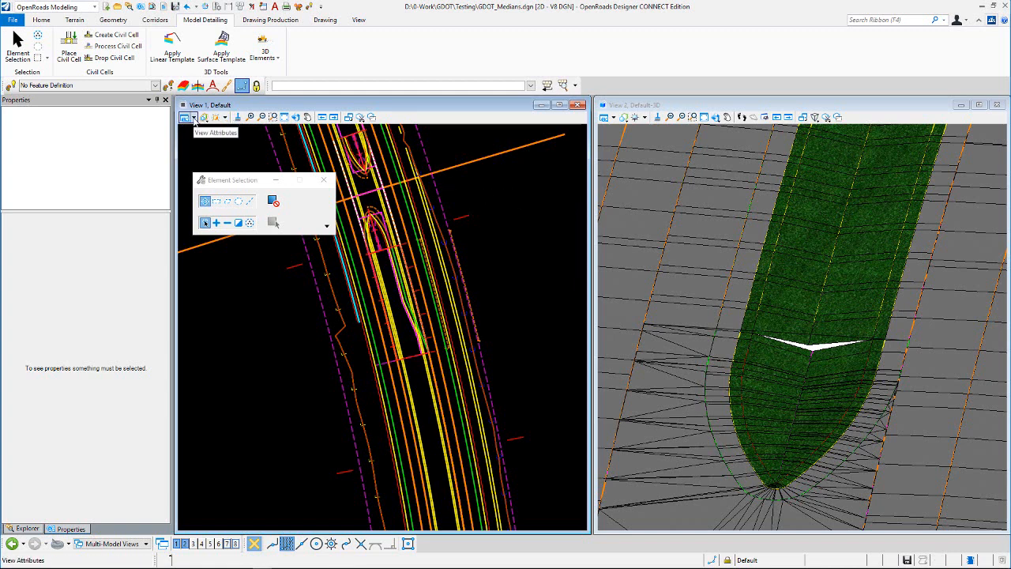
- Toggle the Constructions display in View 1's view attributes
left_click(194, 118)
left_click(218, 263)
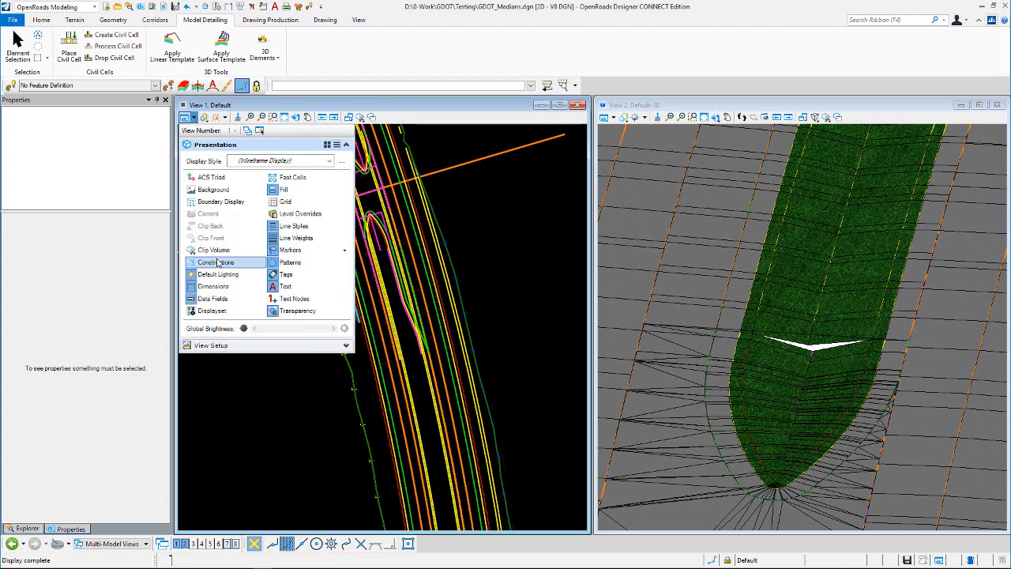
scroll(361, 196, "up", 3)
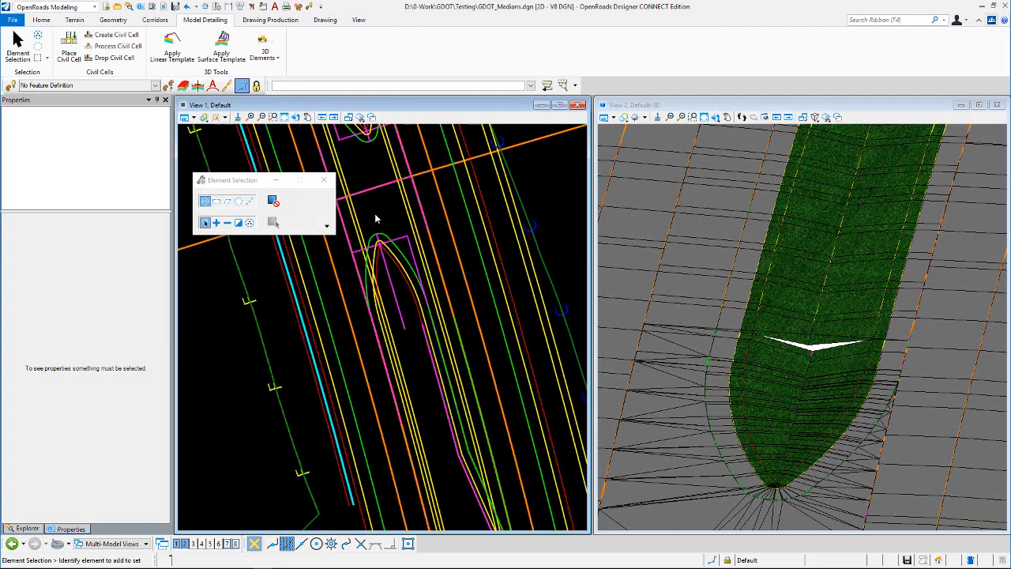
- Open the DCH_CTRL line's profile in View 8 and select its GeomCC profile to inspect it
left_click(392, 294)
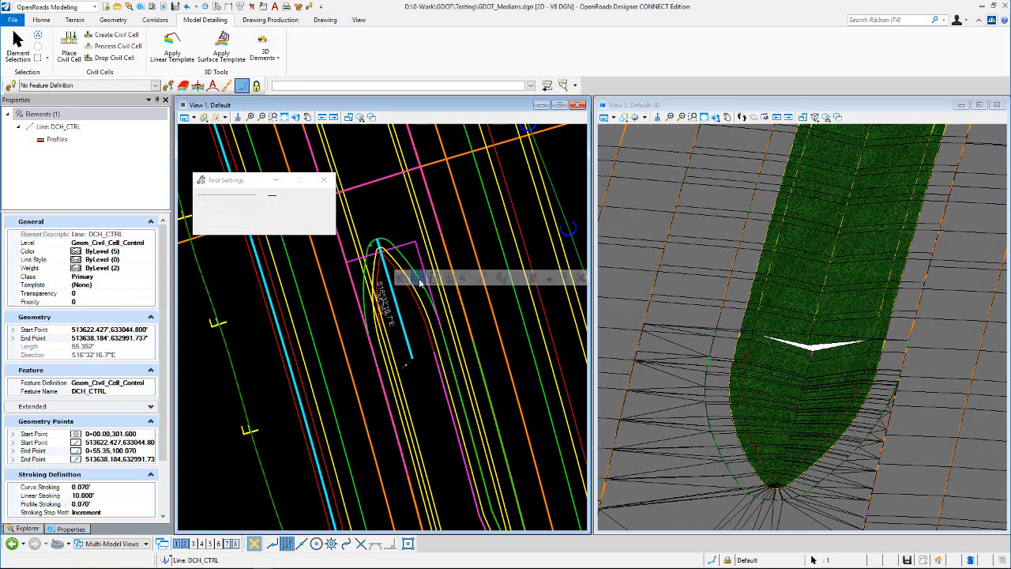
left_click(236, 544)
left_click(652, 231)
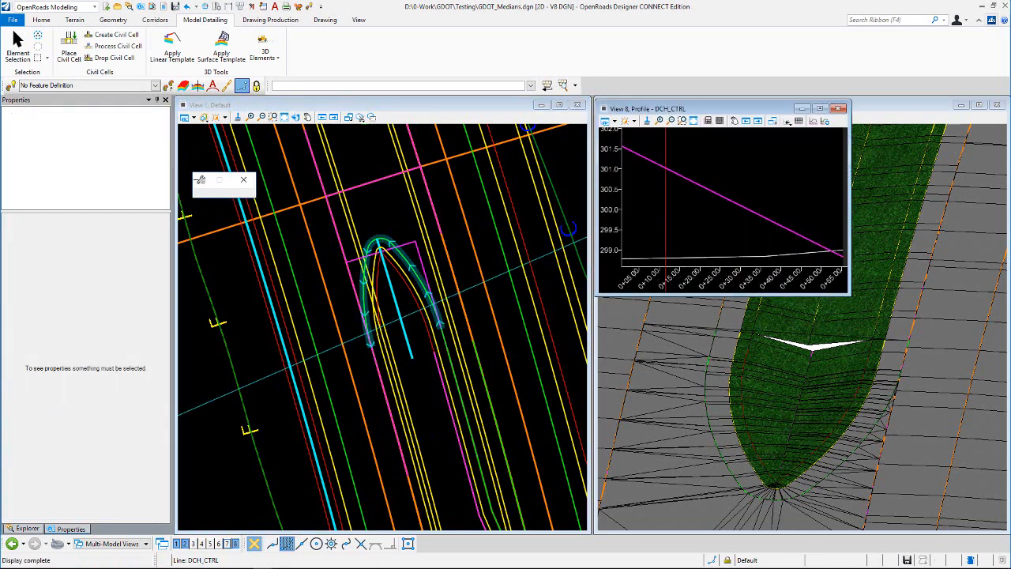
left_click_drag(590, 252, 549, 290)
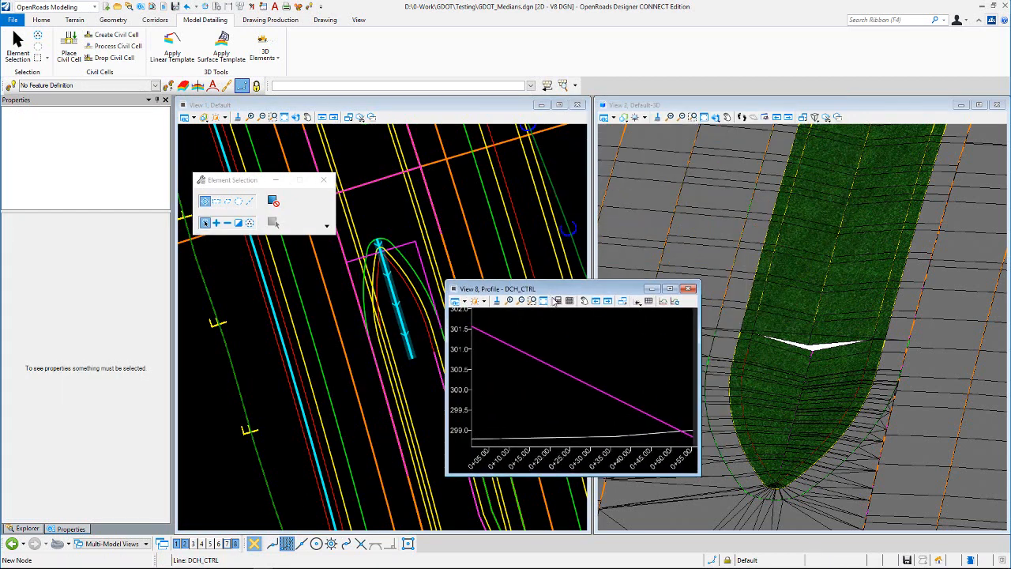
scroll(552, 339, "down", 4)
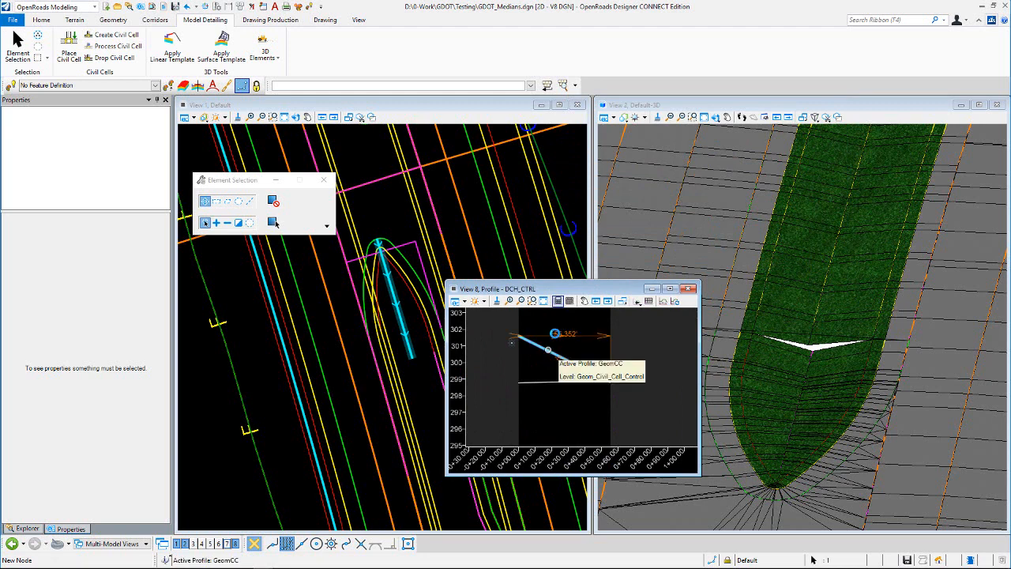
left_click(548, 352)
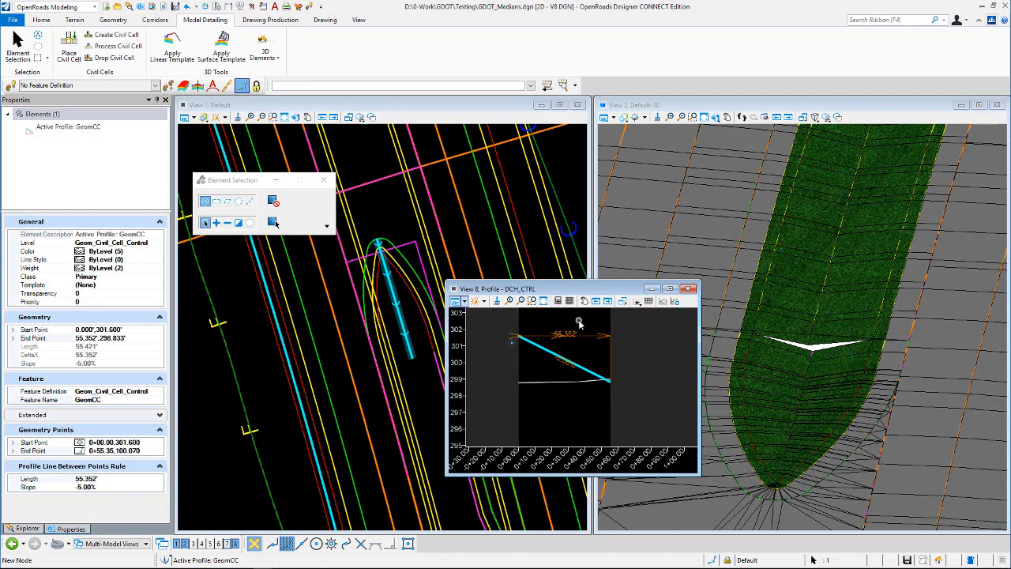
left_click_drag(581, 291, 590, 335)
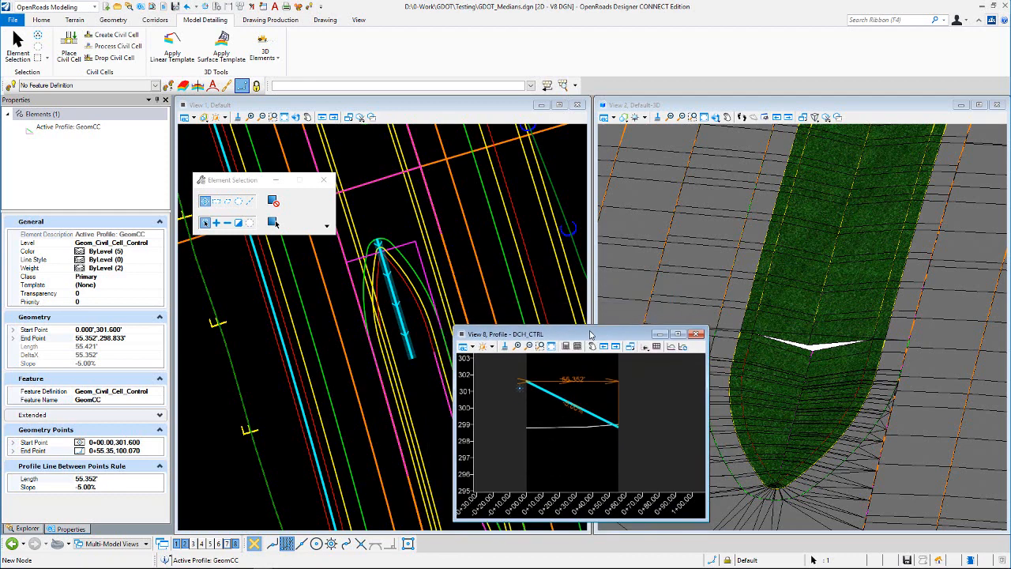
left_click(392, 200)
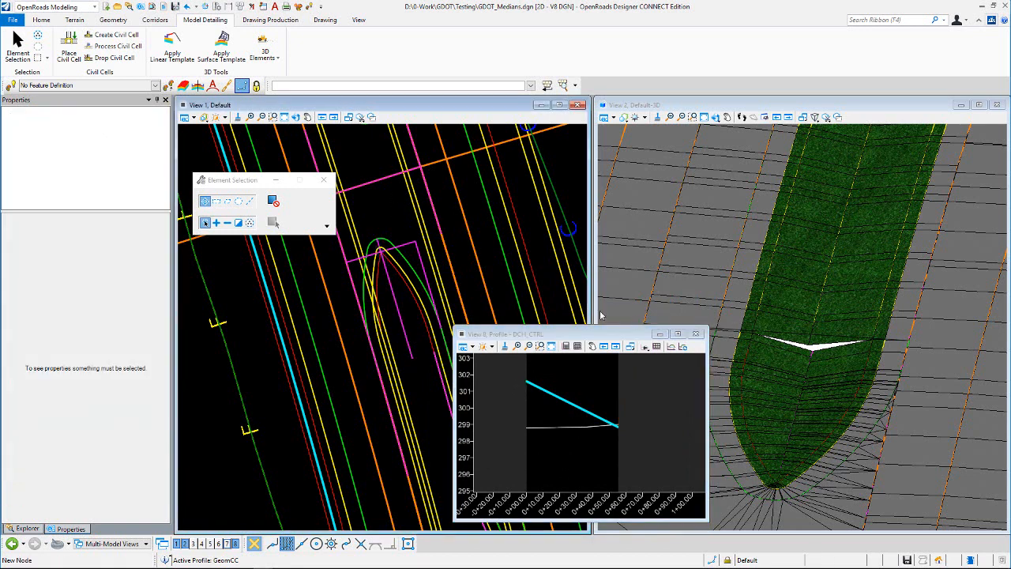
left_click(573, 405)
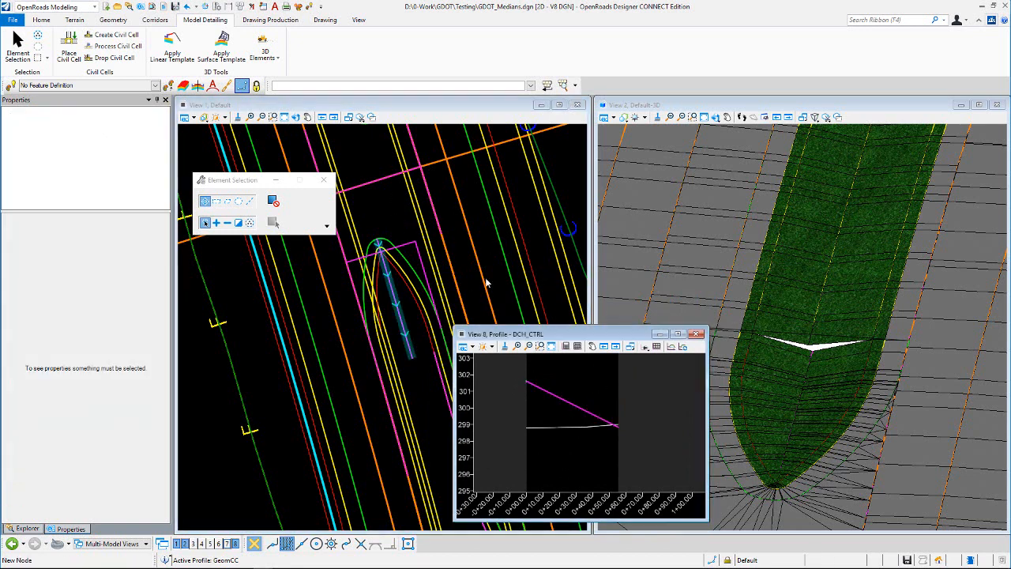
- Try the Plan By 3D Element tool on the median nose element in the 3D view, then exit it
left_click(265, 45)
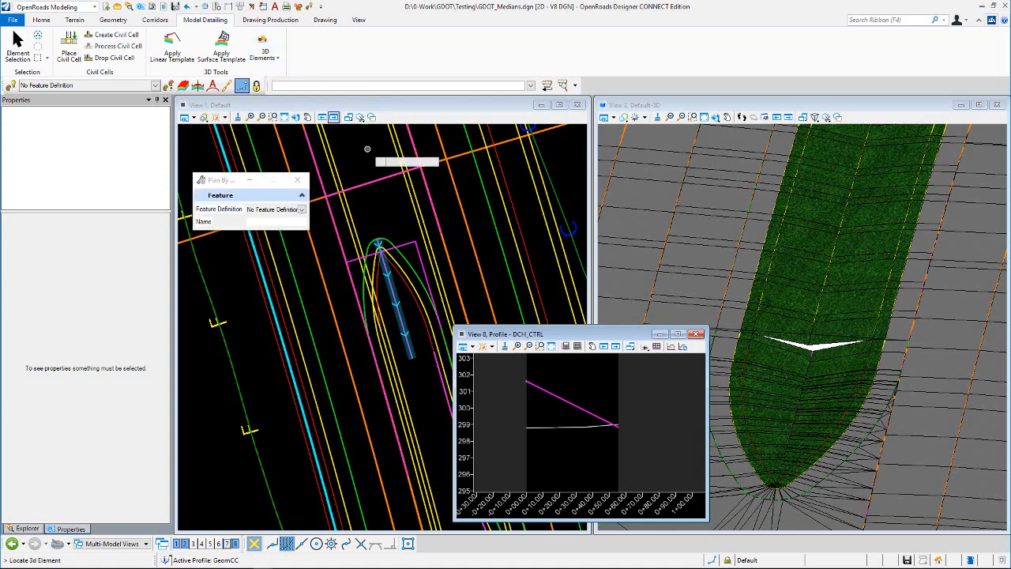
left_click(817, 309)
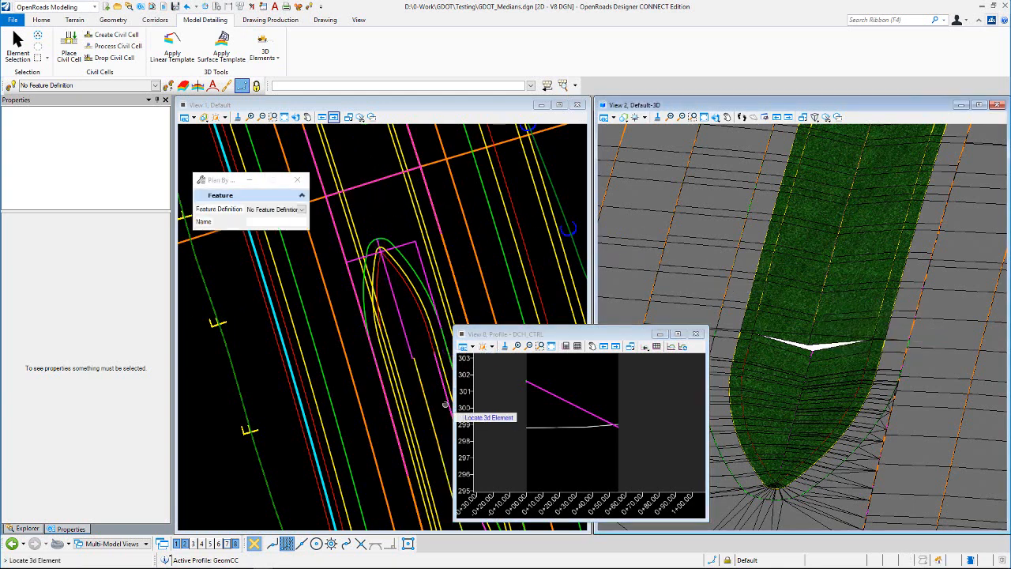
scroll(422, 366, "up", 3)
scroll(406, 262, "down", 2)
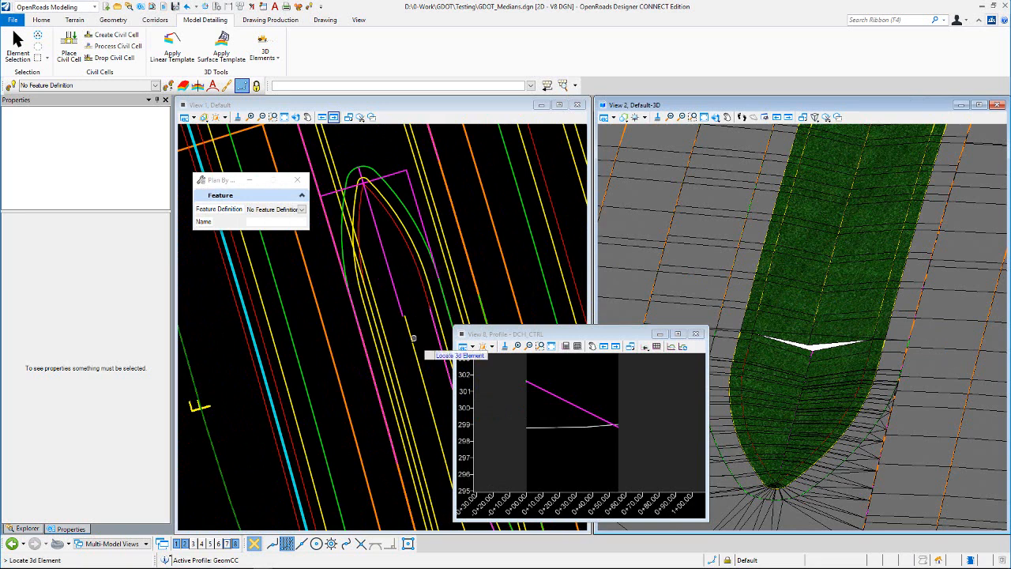
scroll(414, 321, "up", 1)
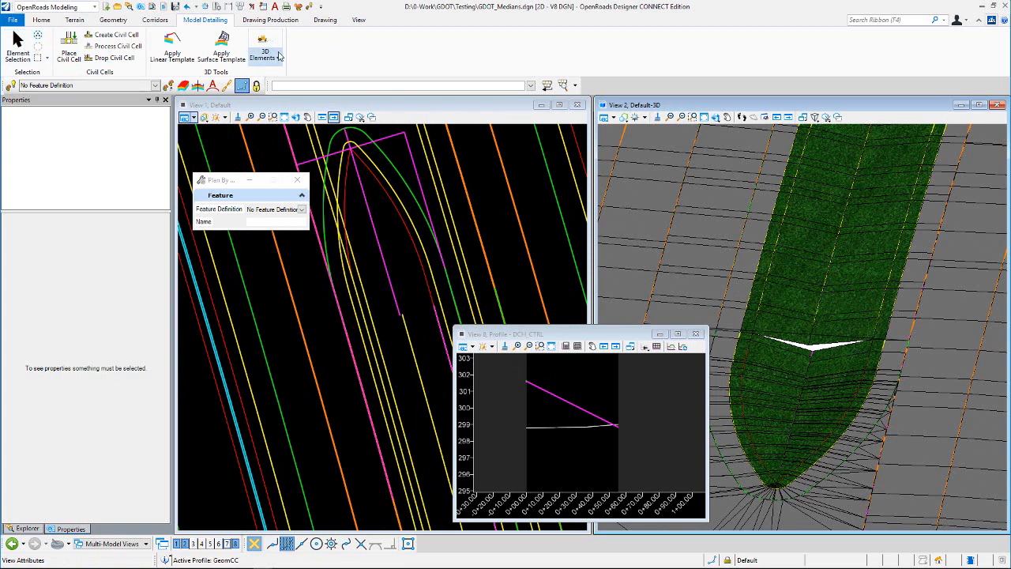
left_click(18, 45)
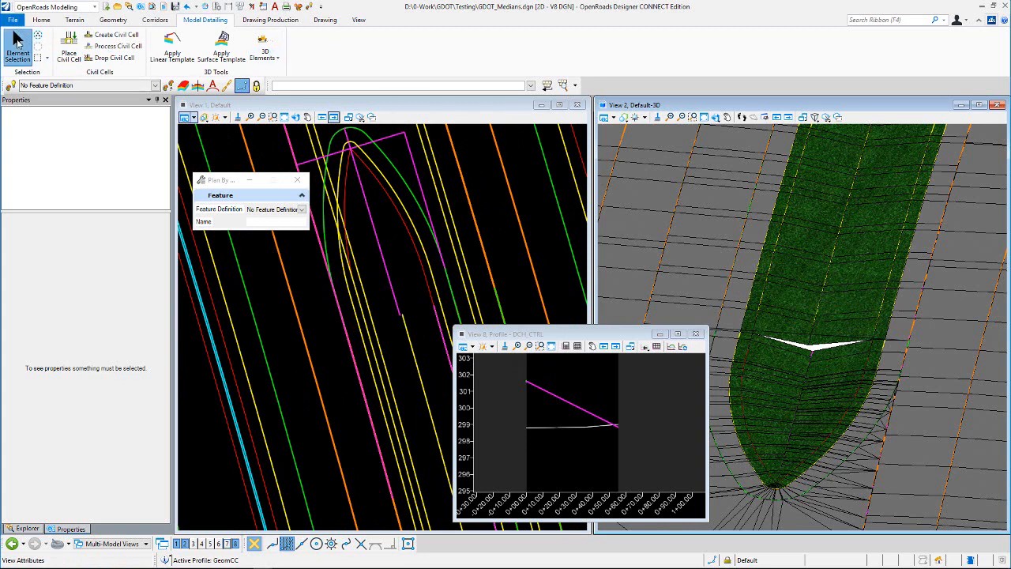
- Snap the end point of the DCH_CTRL line to the start of the median ditch bottom line
left_click(383, 212)
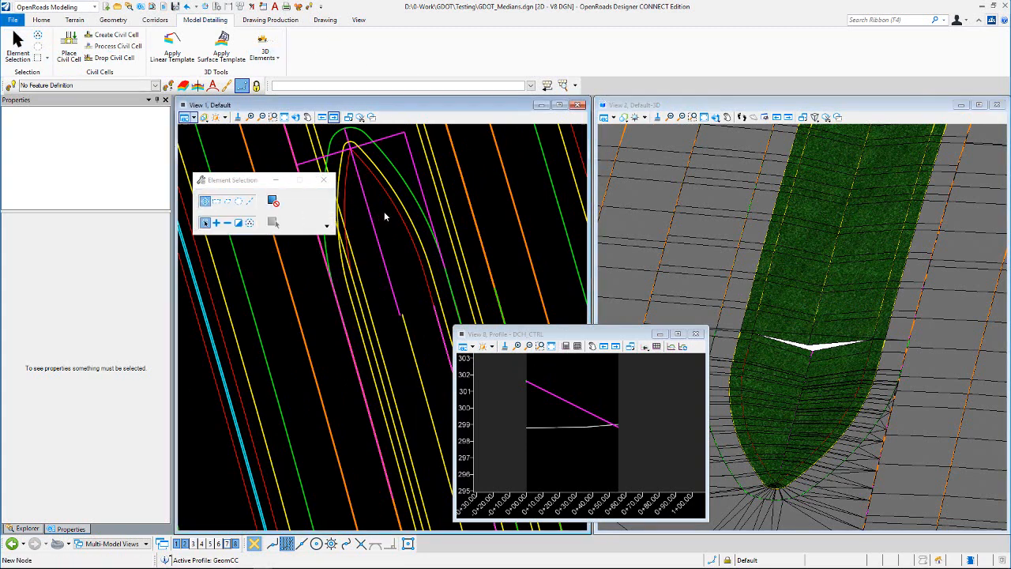
left_click(403, 314)
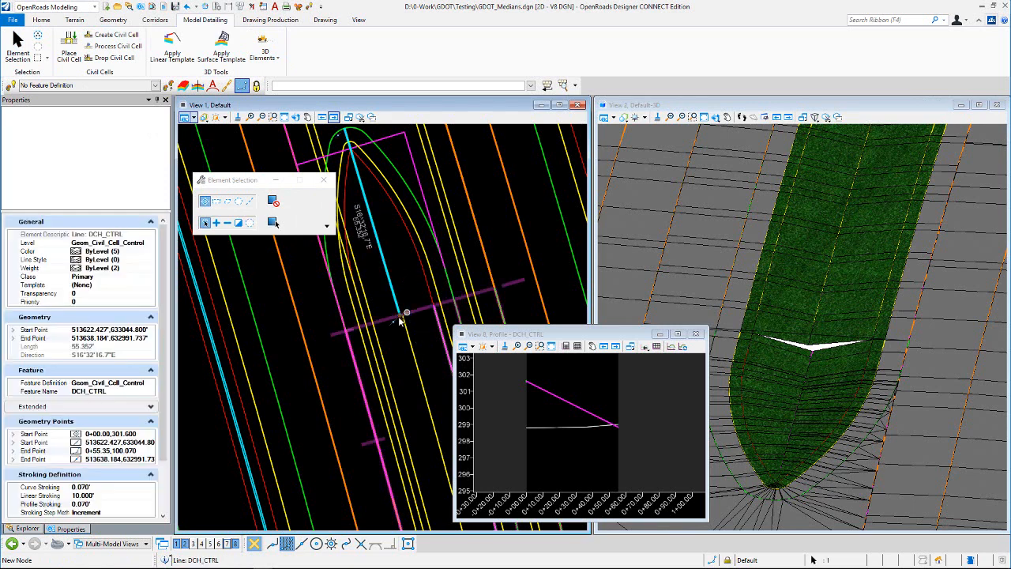
left_click(403, 314)
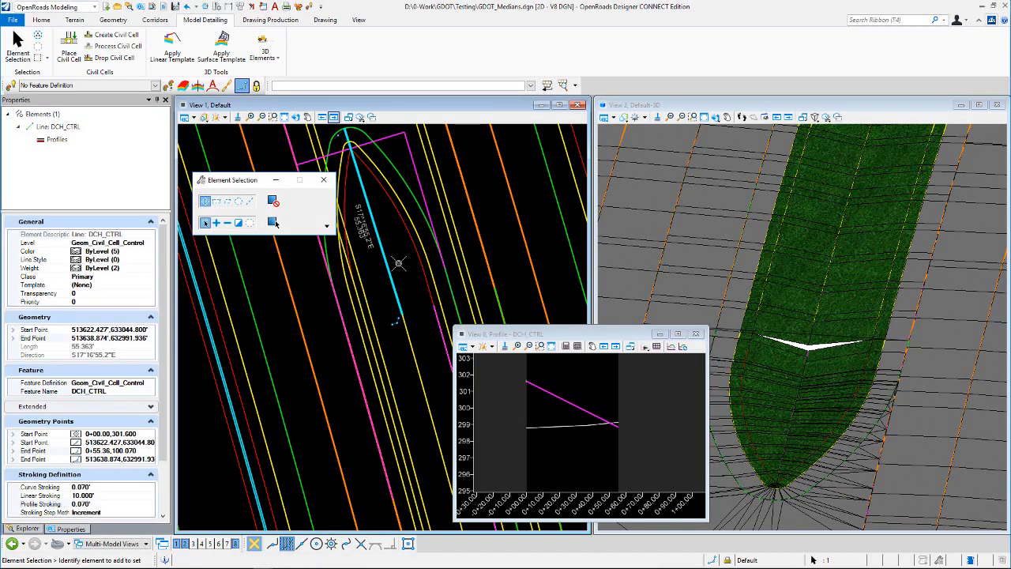
key("Delete")
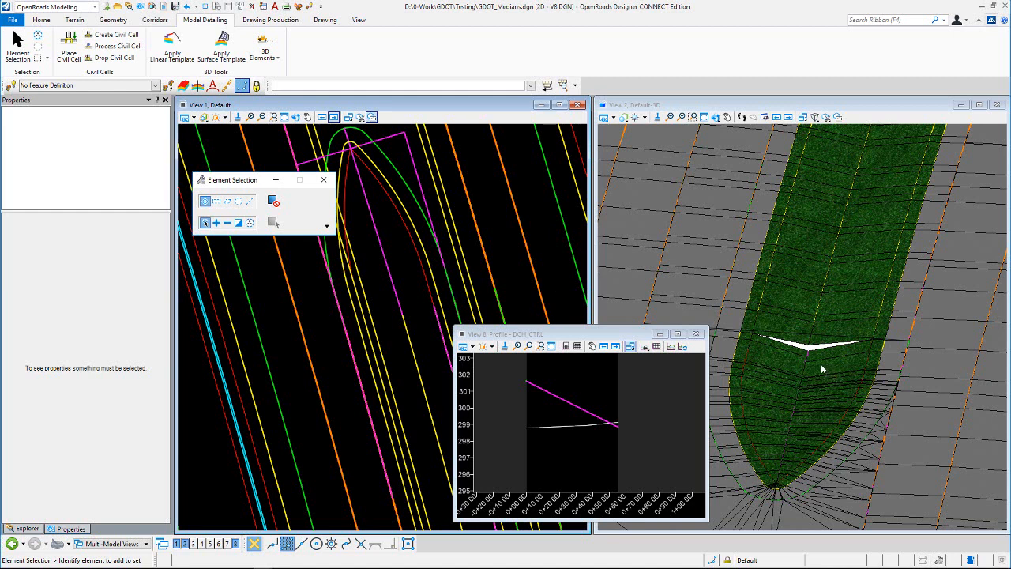
- Select the MDB0 median ditch bottom element in the plan view to inspect its properties
left_click(815, 342)
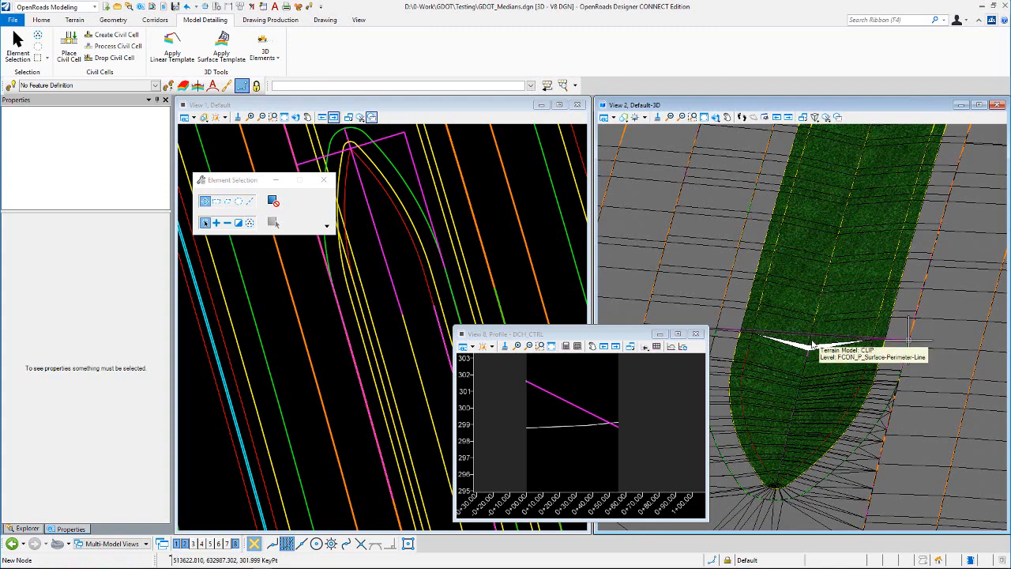
scroll(809, 345, "up", 1)
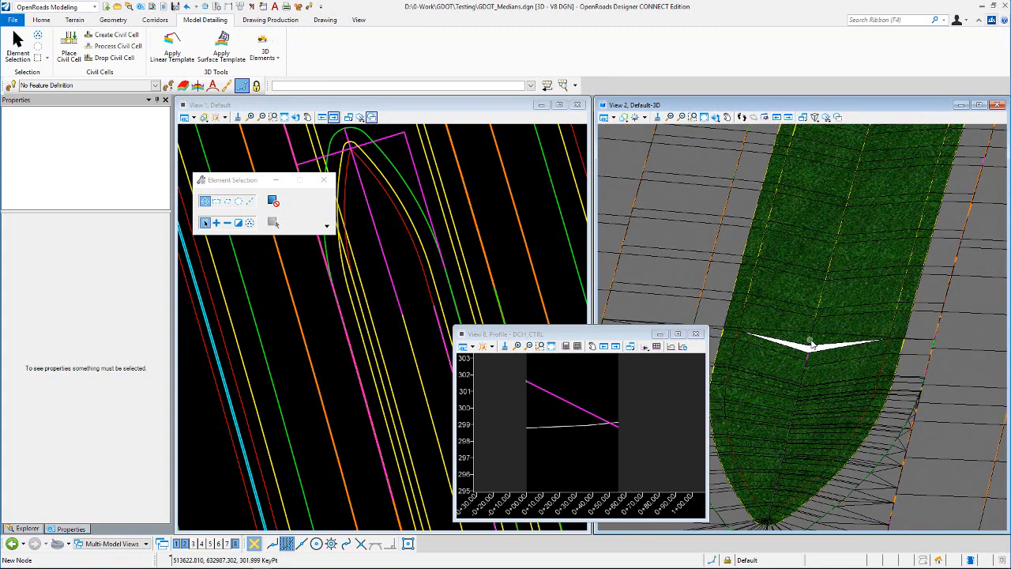
scroll(811, 344, "up", 1)
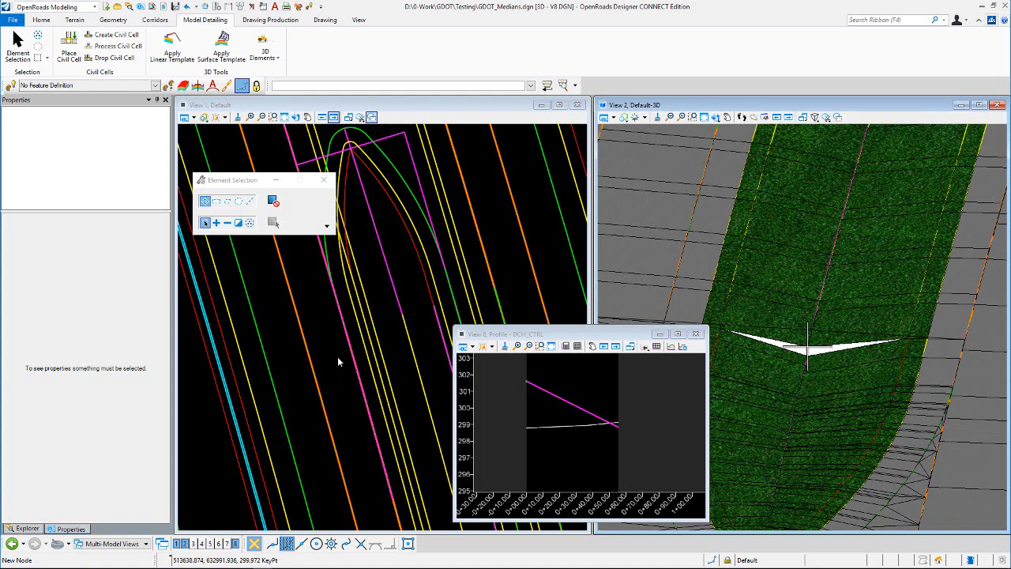
left_click(399, 271)
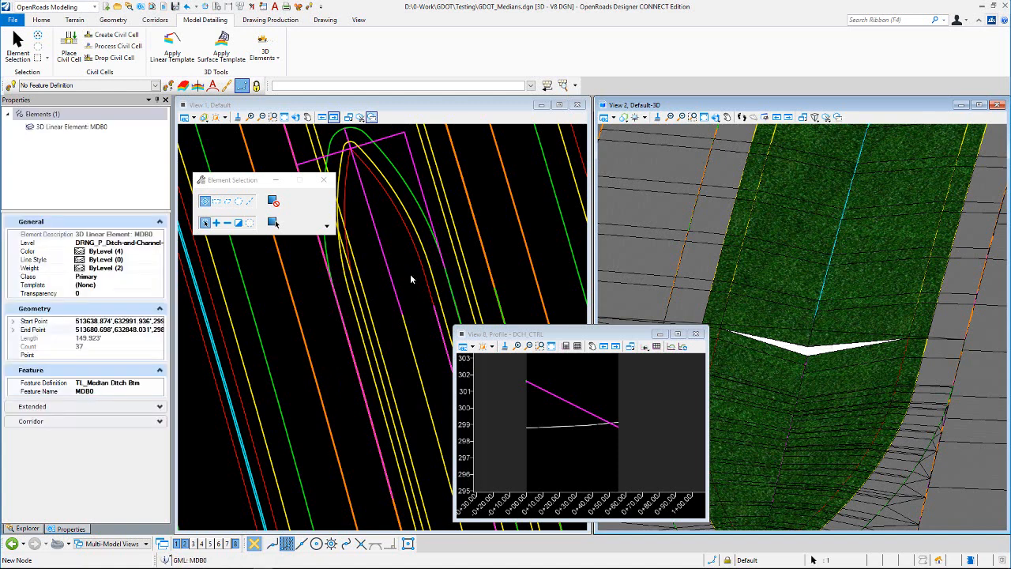
left_click(407, 272)
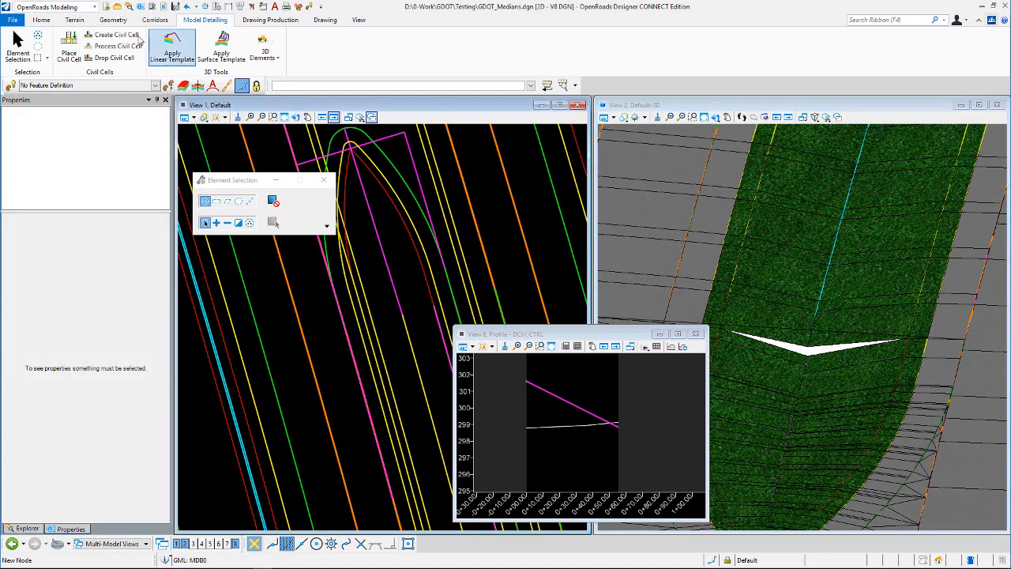
- Turn on Civil AccuDraw from the Civil Toggles
left_click(113, 19)
left_click(138, 41)
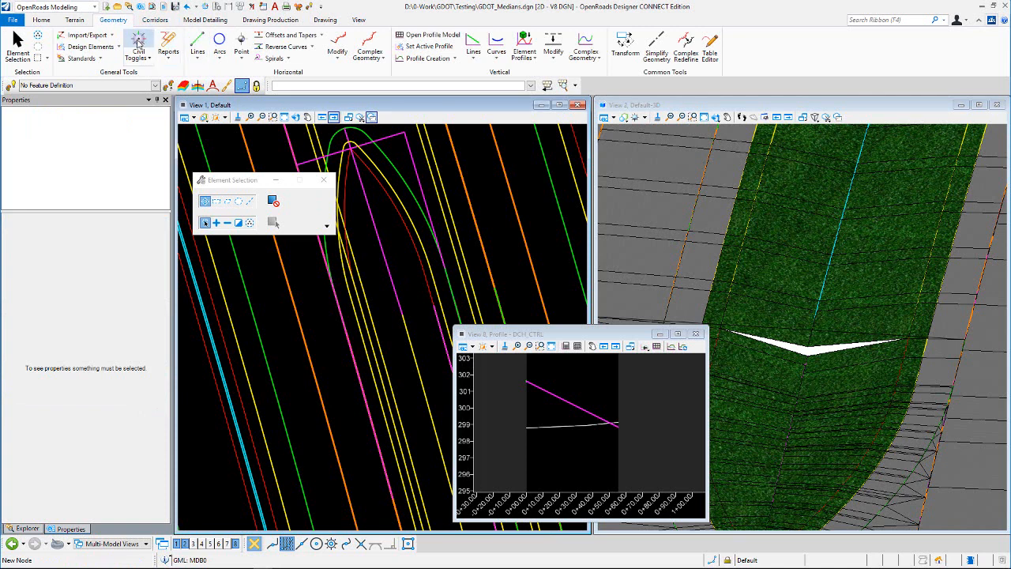
left_click(573, 335)
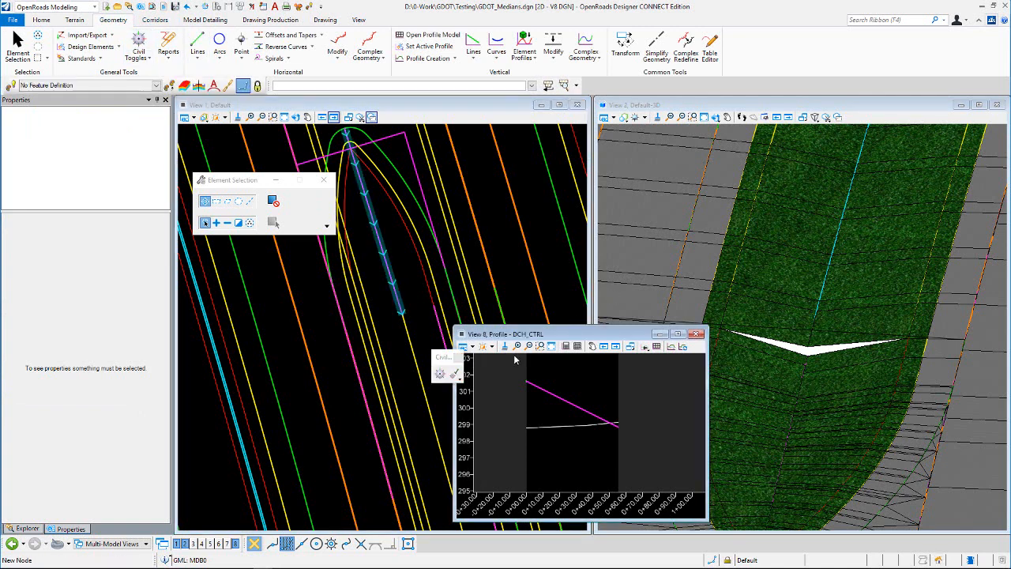
left_click(441, 374)
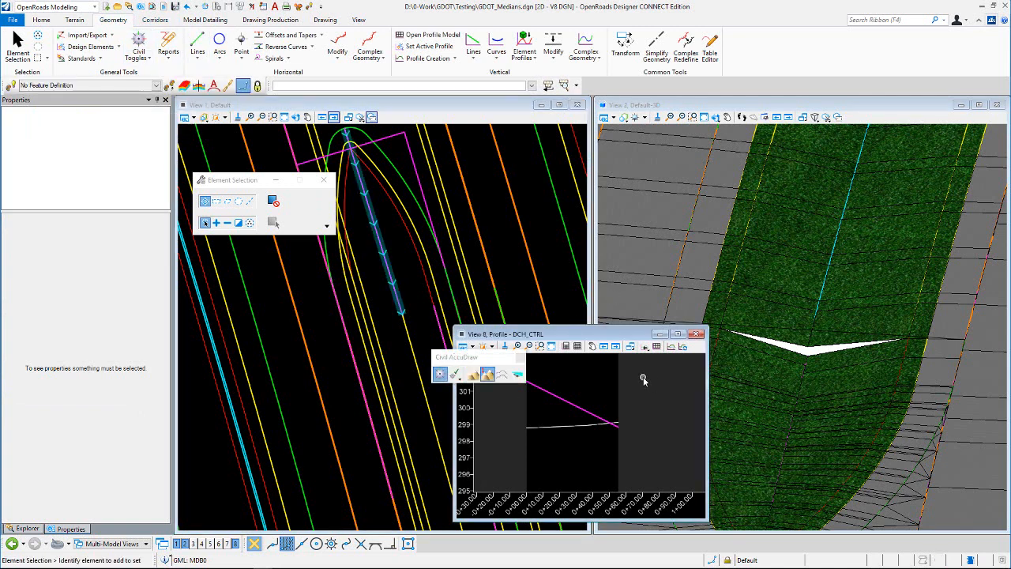
- Move the end point of the DCH_CTRL GeomCC profile up to elevation 299.972 in the profile view
left_click(598, 416)
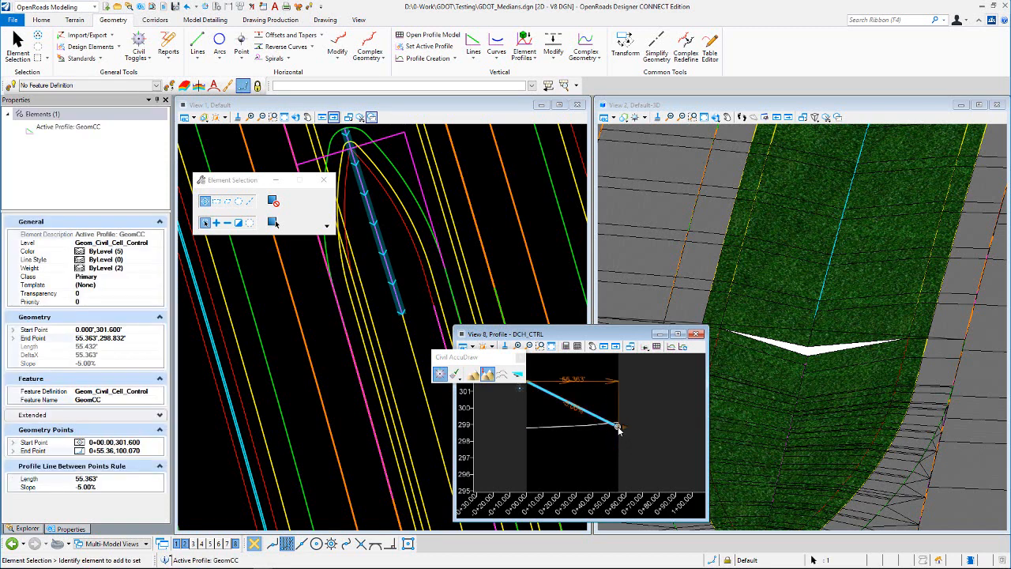
left_click(618, 428)
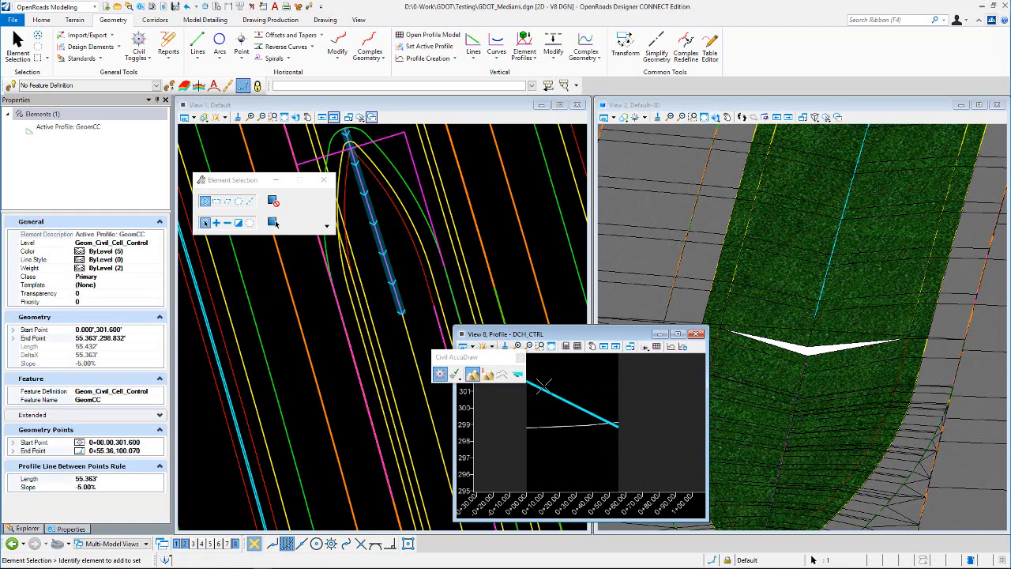
key("Tab")
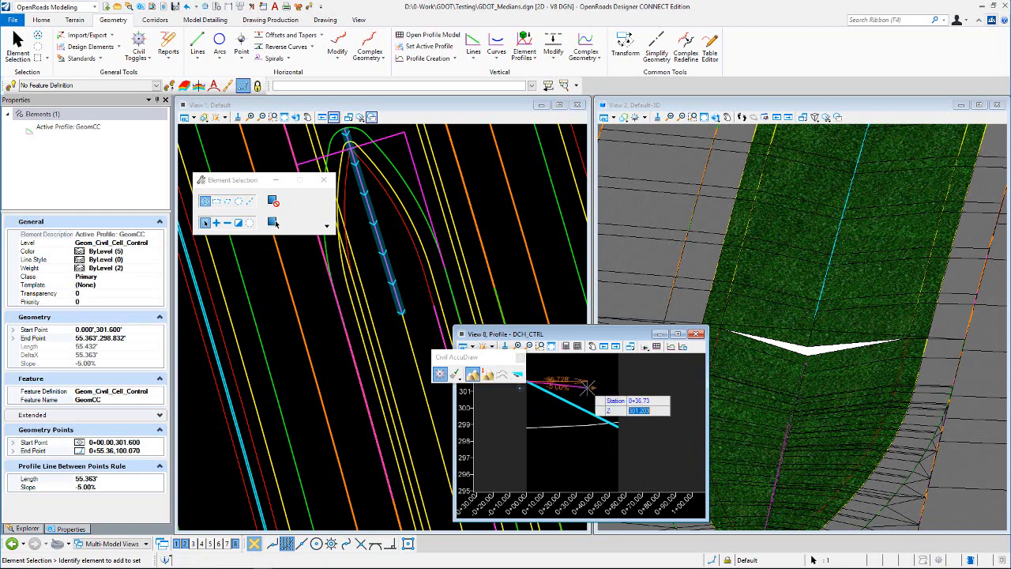
type("299.972")
key("Tab")
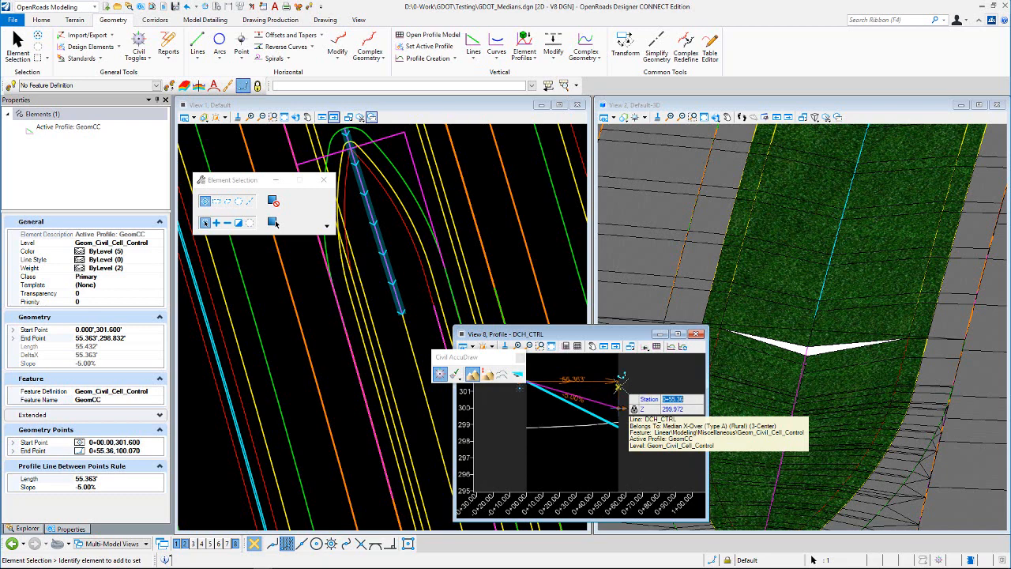
left_click(618, 387)
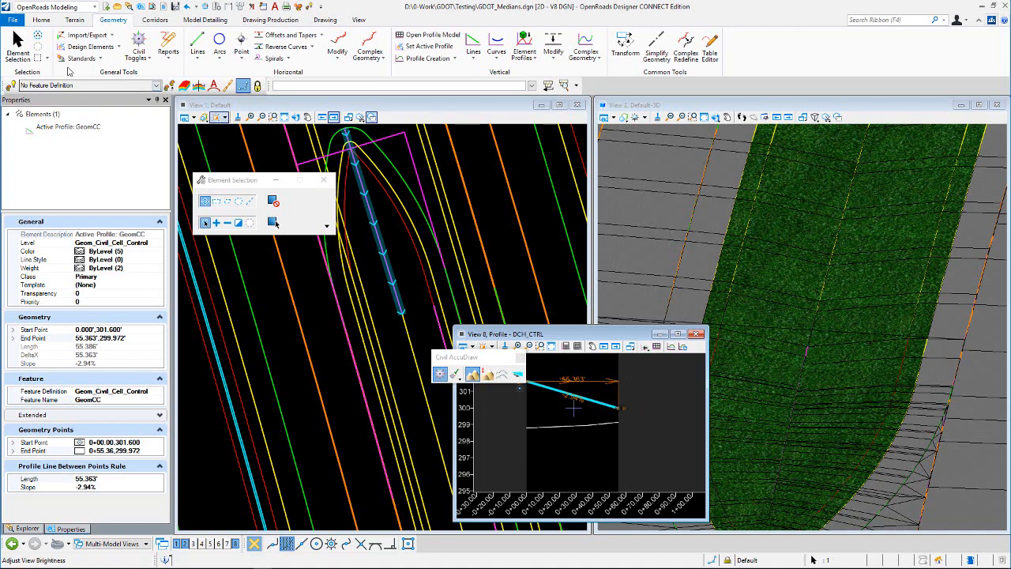
- Close the View 8 profile window for DCH_CTRL
left_click(404, 248)
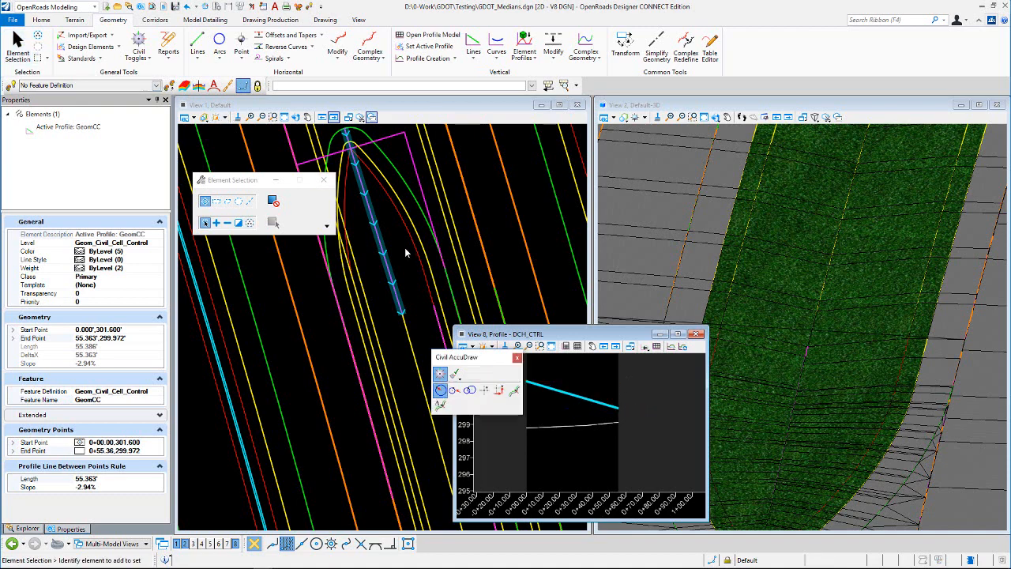
left_click(696, 333)
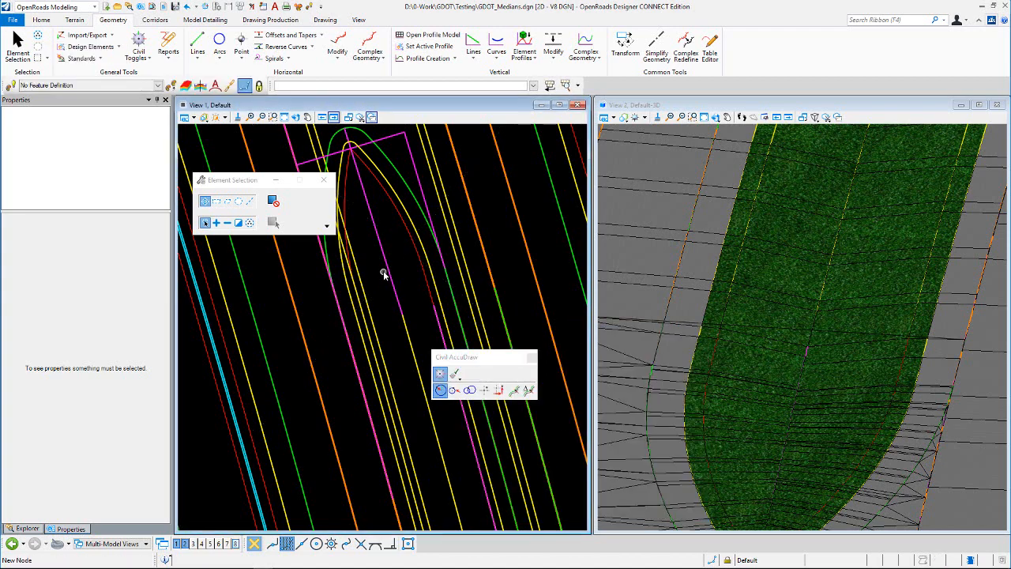
- Zoom and pan the plan and 3D views to examine the median crossover along the corridor
scroll(399, 271, "down", 3)
scroll(474, 284, "down", 2)
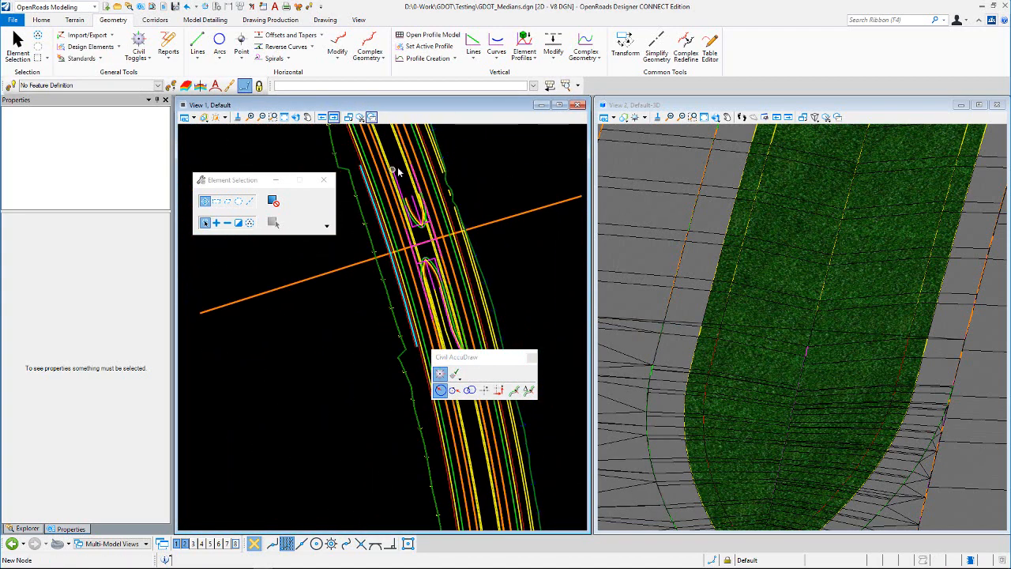
scroll(837, 385, "down", 1)
scroll(839, 385, "down", 3)
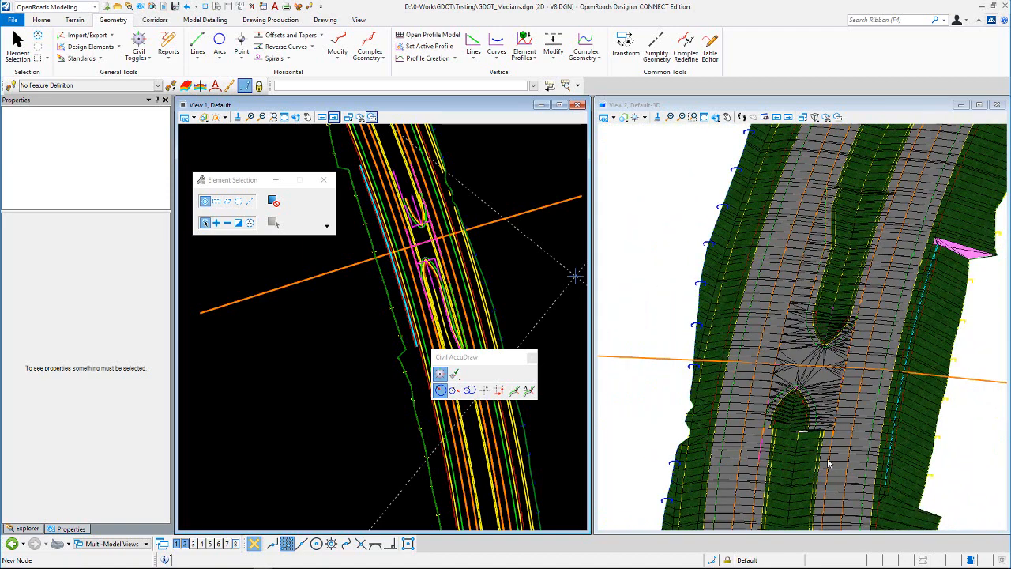
scroll(830, 347, "up", 3)
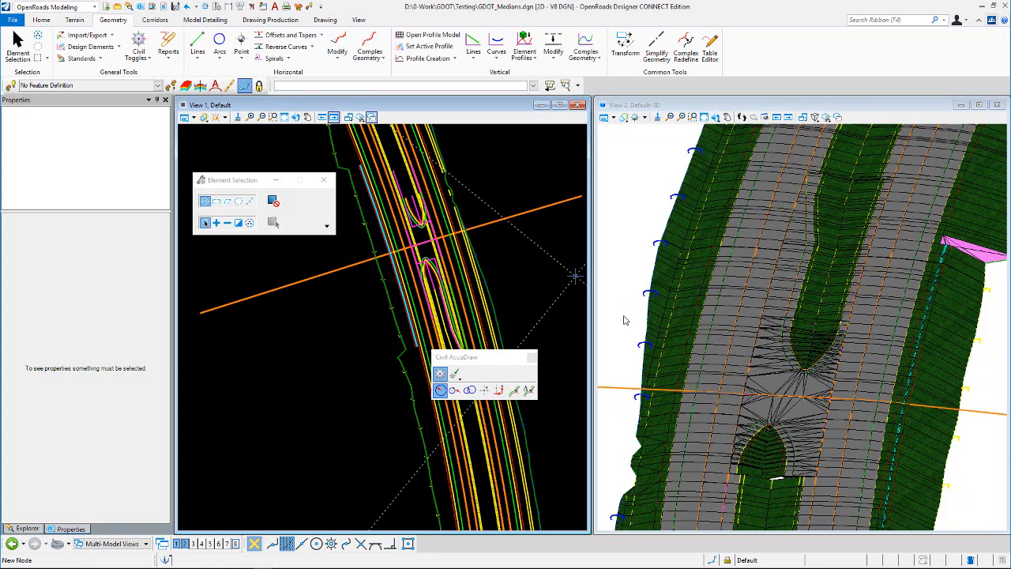
scroll(434, 312, "up", 5)
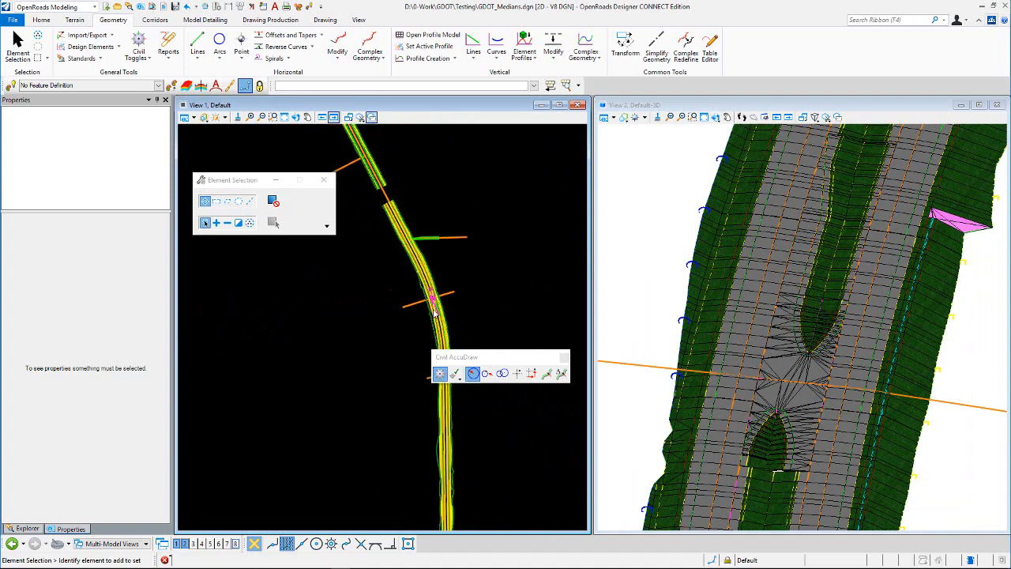
scroll(419, 277, "up", 2)
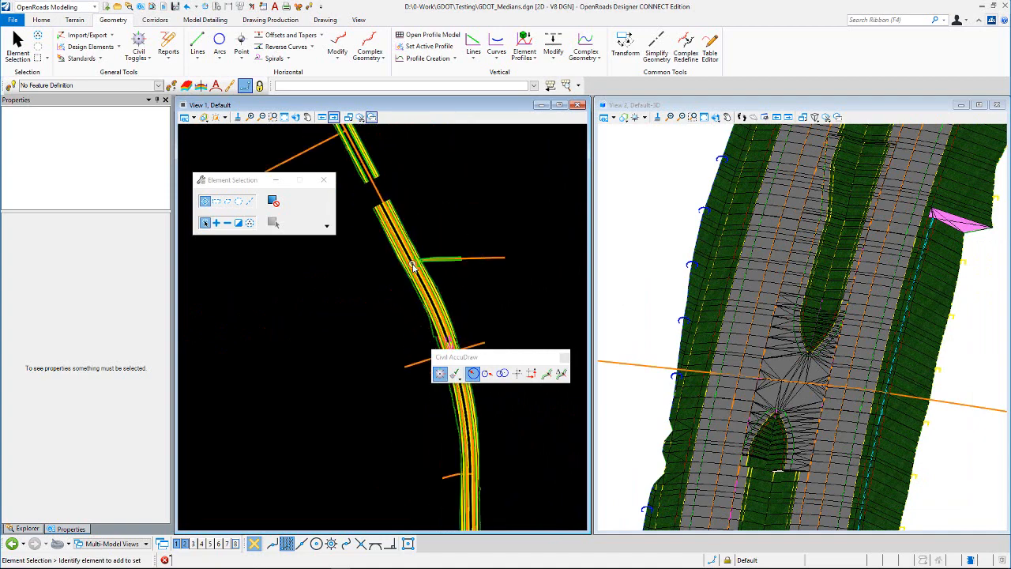
scroll(412, 267, "up", 3)
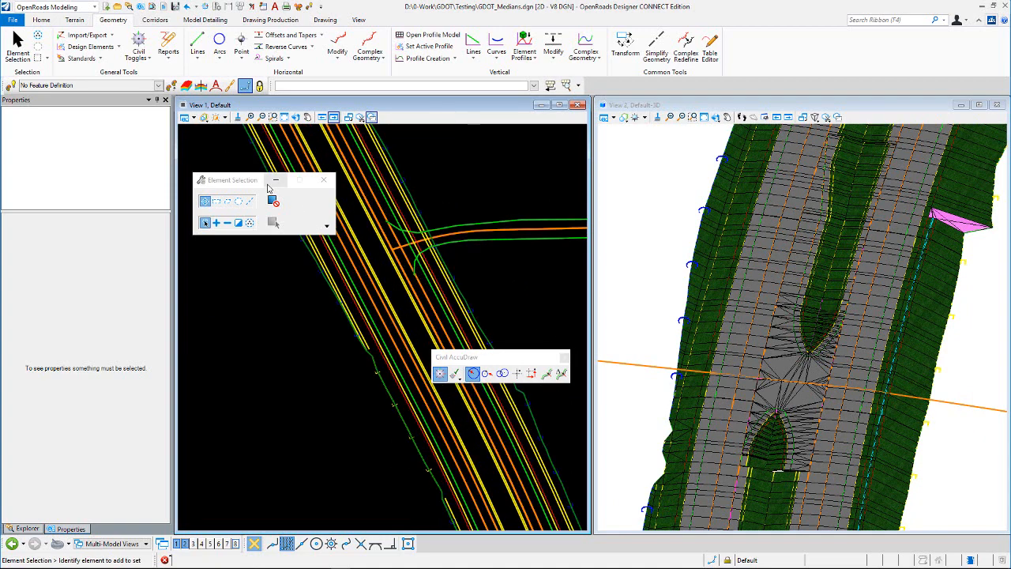
left_click_drag(245, 181, 483, 141)
scroll(809, 304, "down", 1)
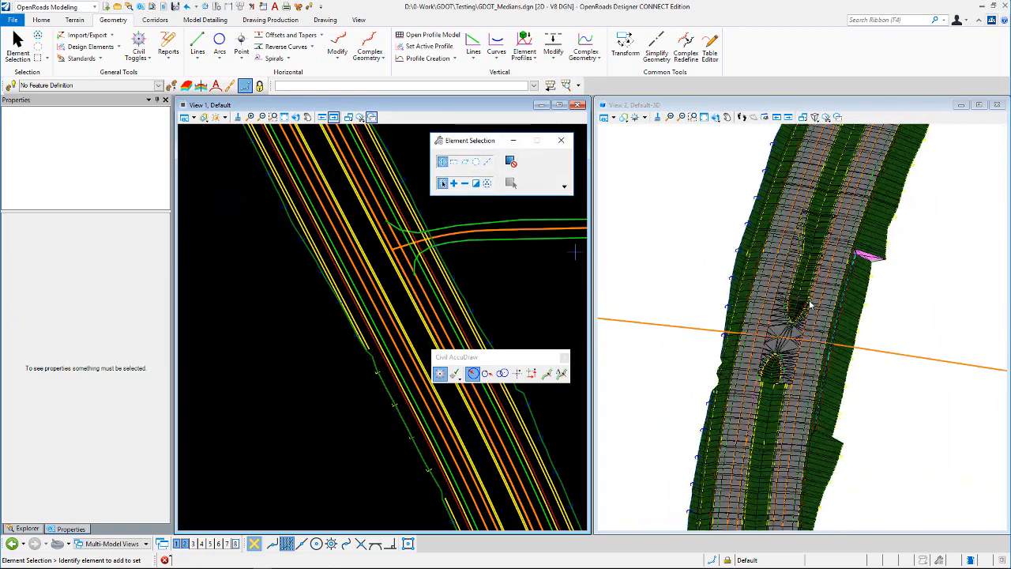
scroll(810, 305, "down", 3)
scroll(849, 262, "up", 5)
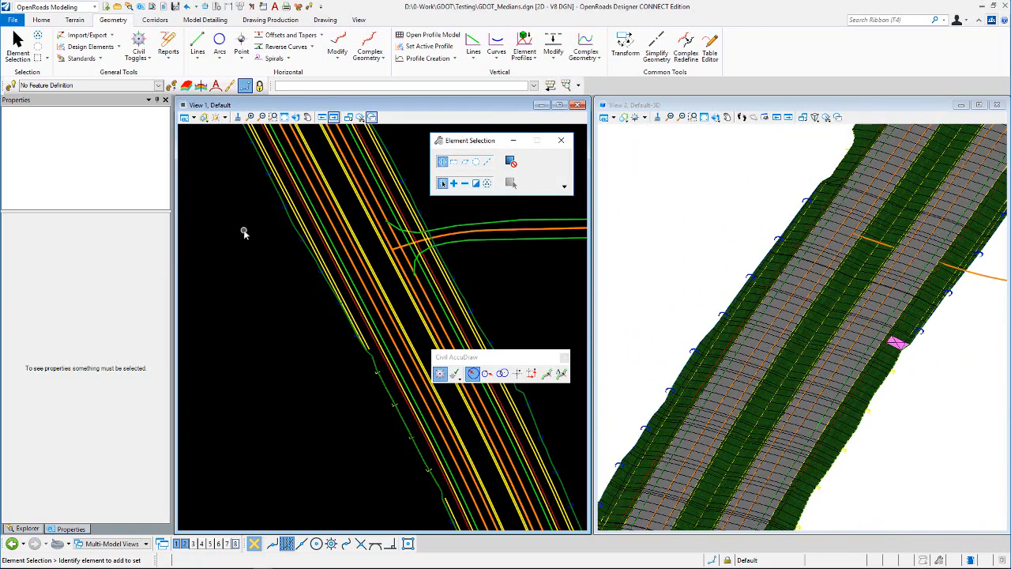
- Start the Place Civil Cell command and close the Civil AccuDraw toolbar
left_click(206, 22)
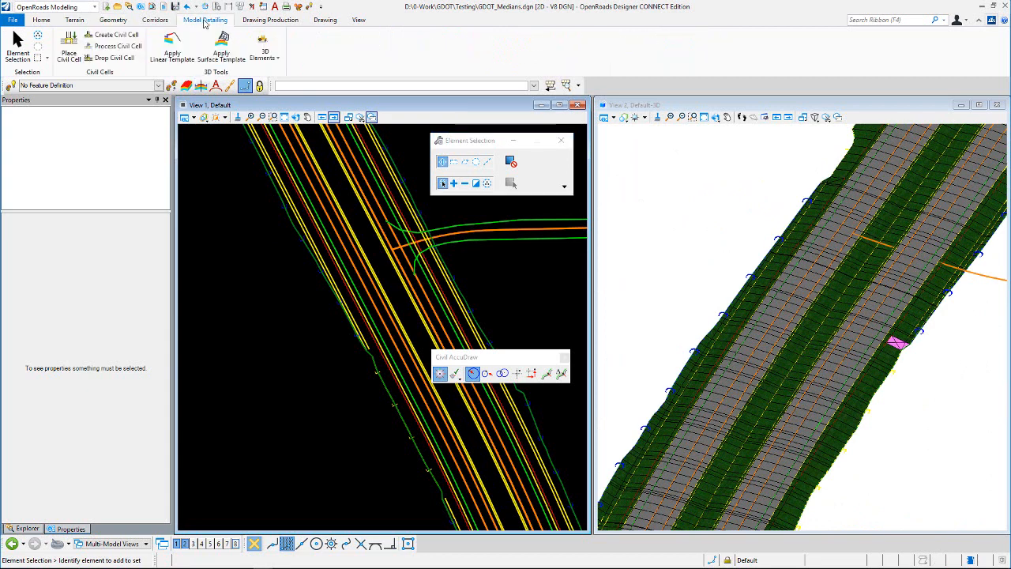
left_click(71, 52)
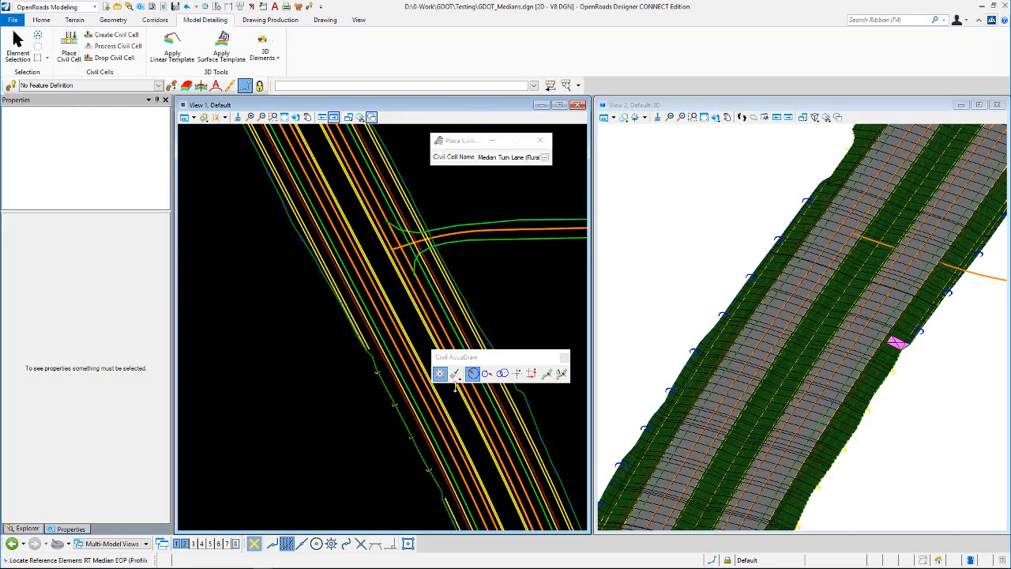
left_click(564, 357)
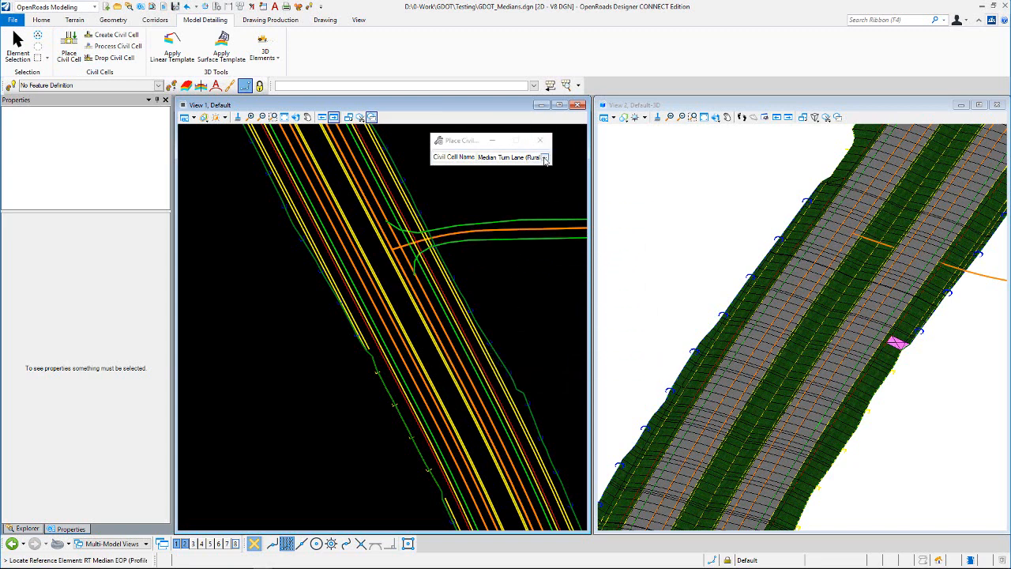
- Pick the Median X-Over (Type B or C) (Rural) (Simple Curve) civil cell from GDOT_Medians.dgnlib
left_click(544, 158)
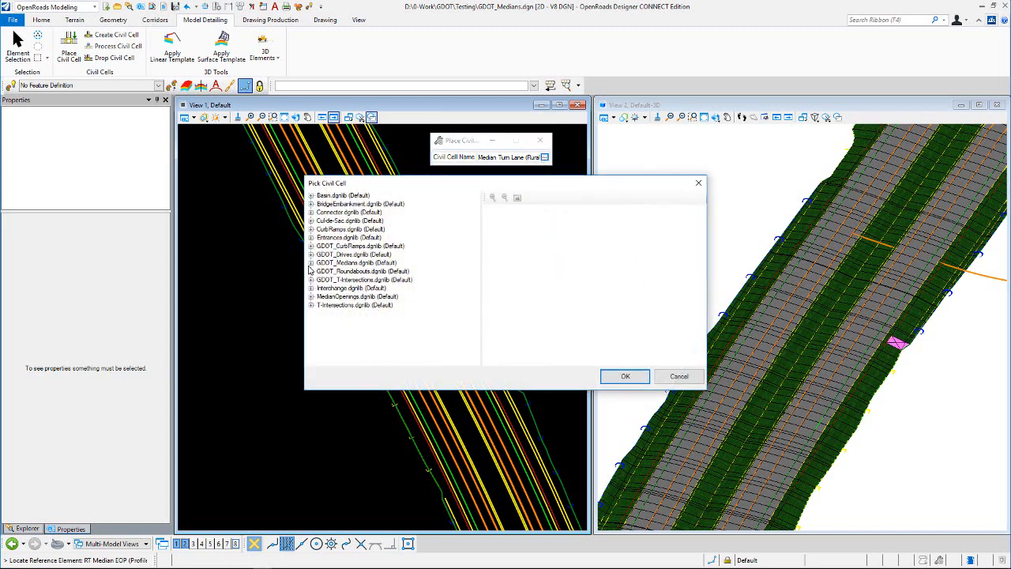
left_click(311, 263)
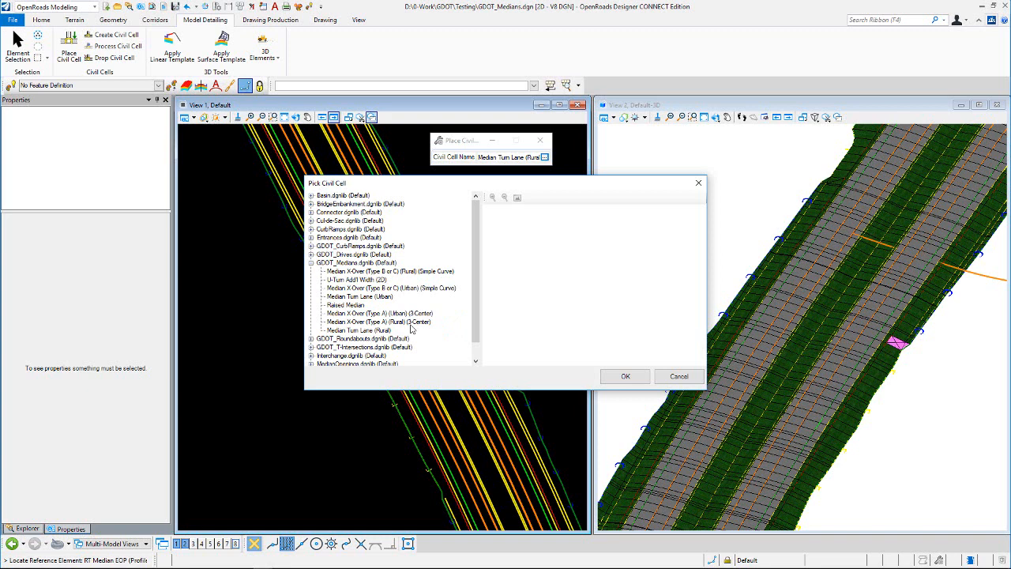
left_click(408, 273)
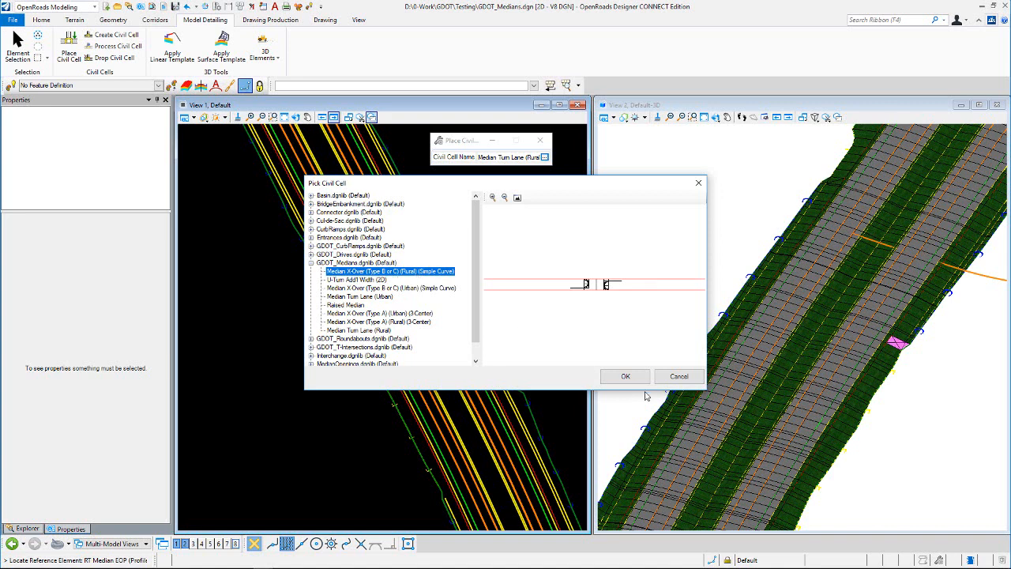
left_click(625, 376)
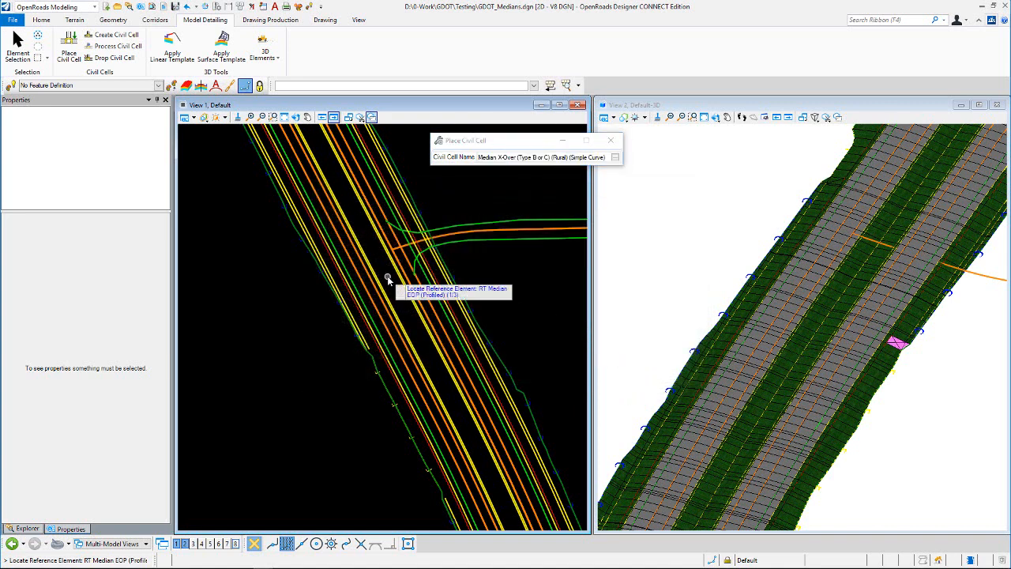
- Locate the RT Median EOP and LT Median EOP reference elements and the crossover location point for the cell
scroll(387, 278, "up", 2)
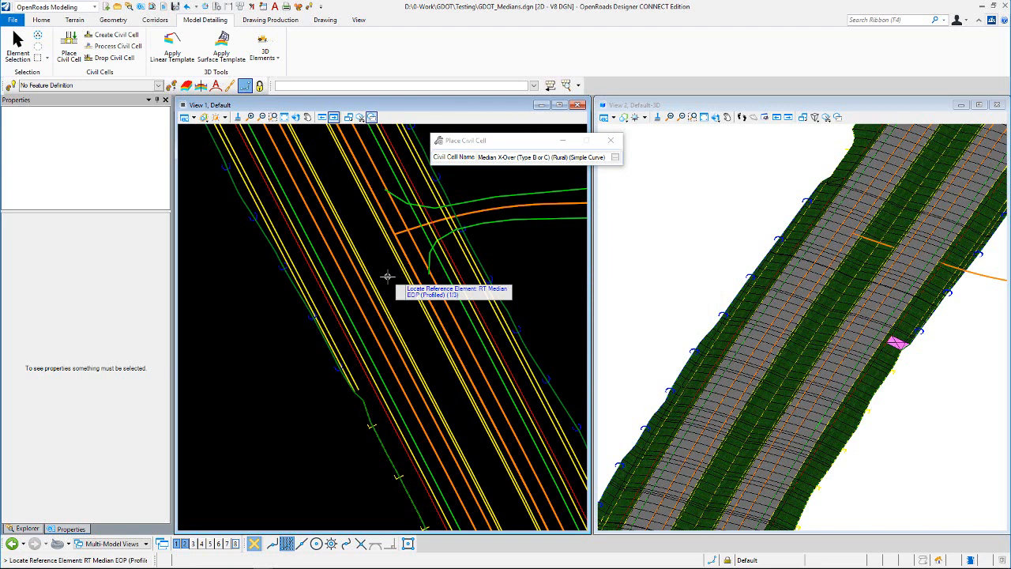
left_click(434, 303)
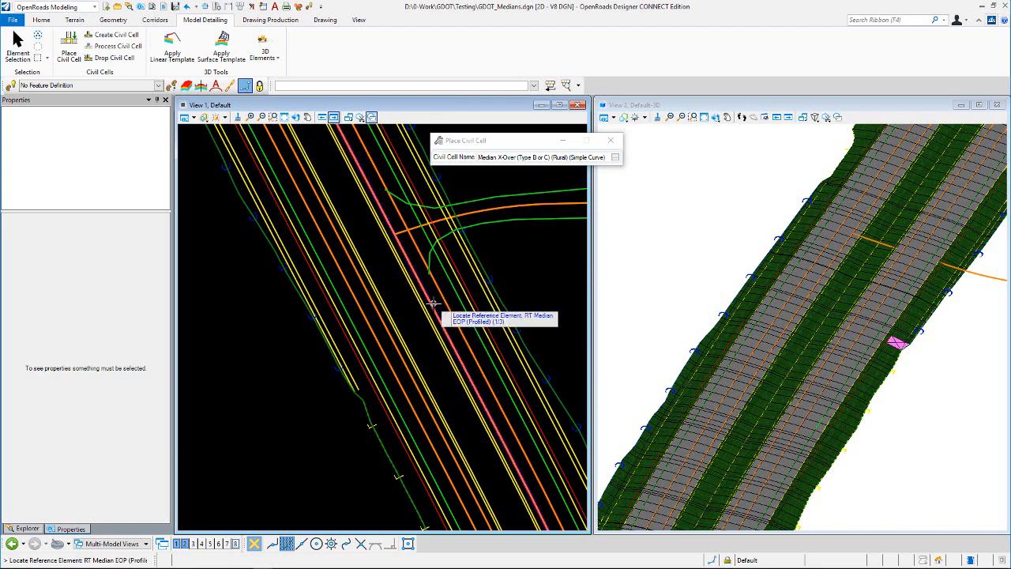
left_click(384, 337)
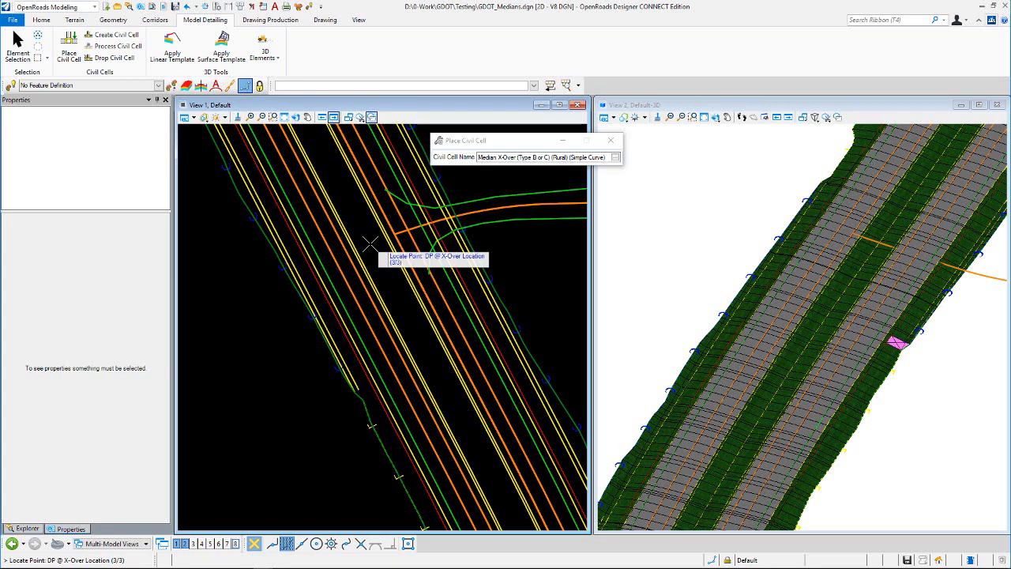
left_click(371, 244)
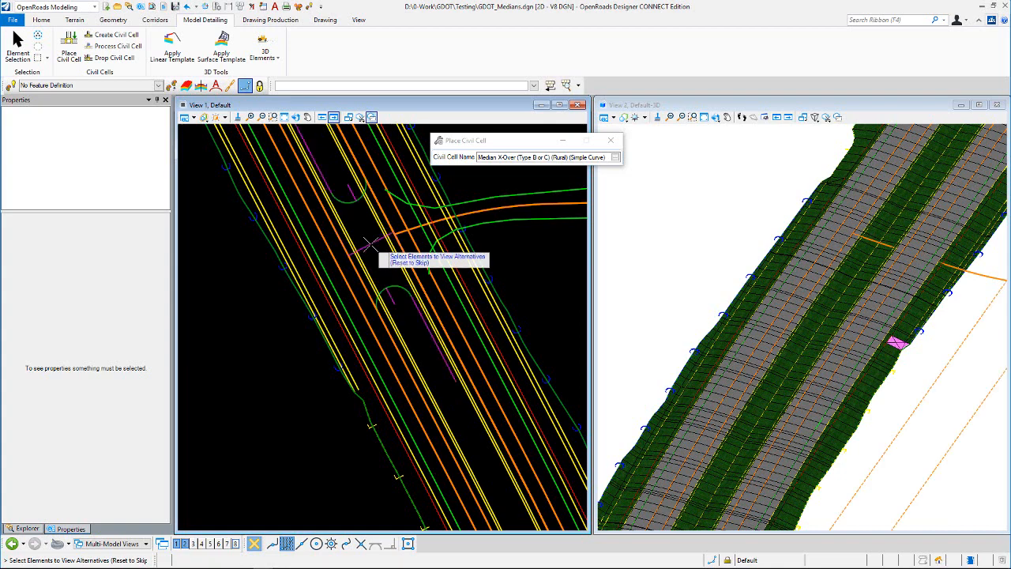
- Skip the alternatives, select the corridors to be clipped, and accept the median crossover placement
scroll(351, 280, "down", 2)
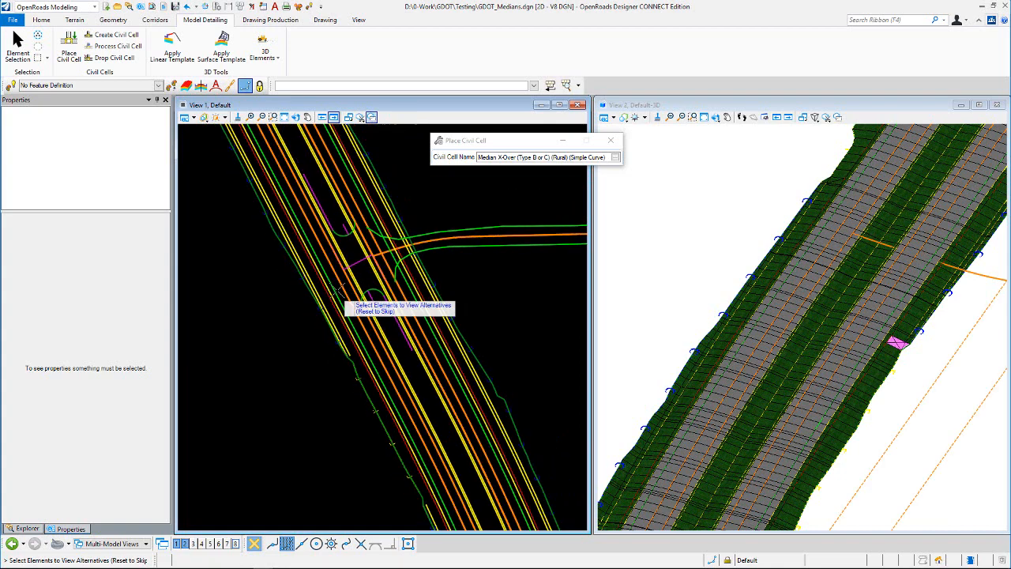
scroll(362, 258, "up", 2)
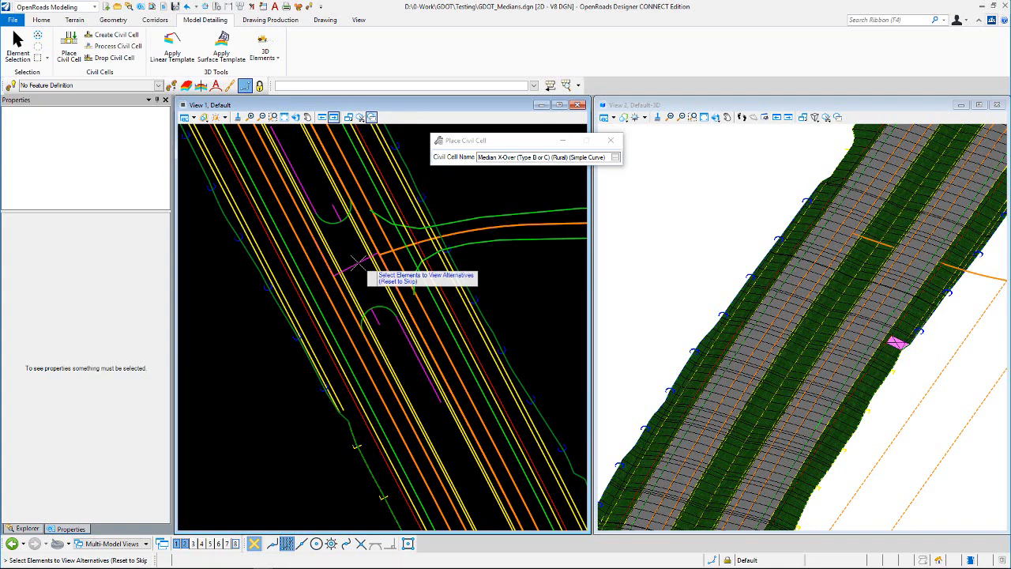
right_click(446, 186)
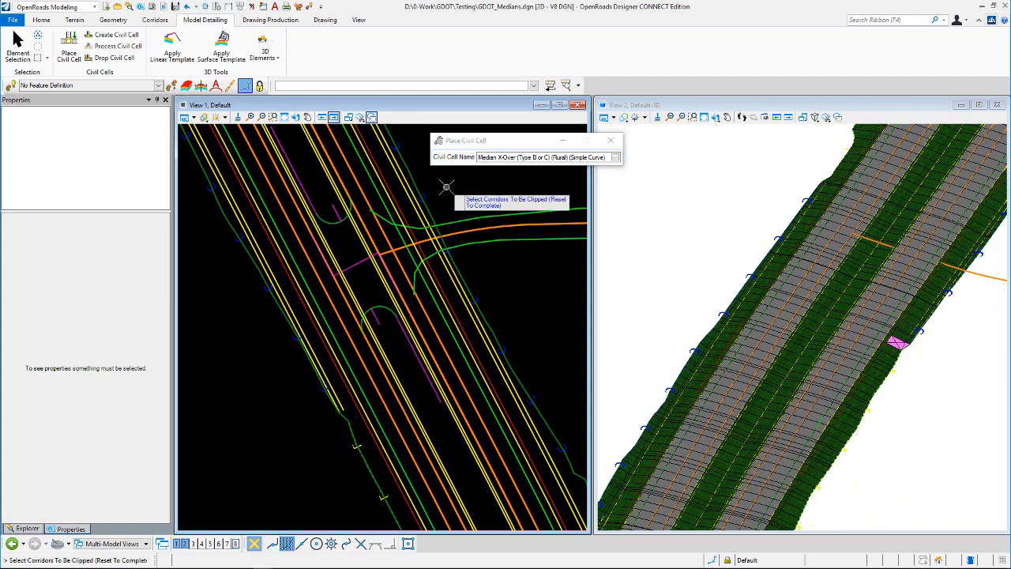
left_click(194, 118)
left_click(207, 262)
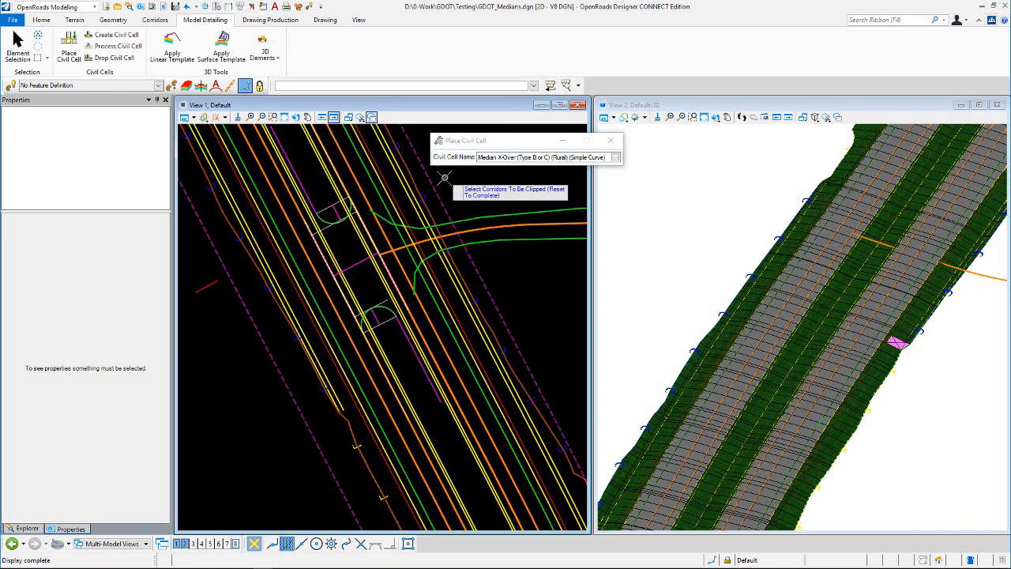
left_click(212, 282)
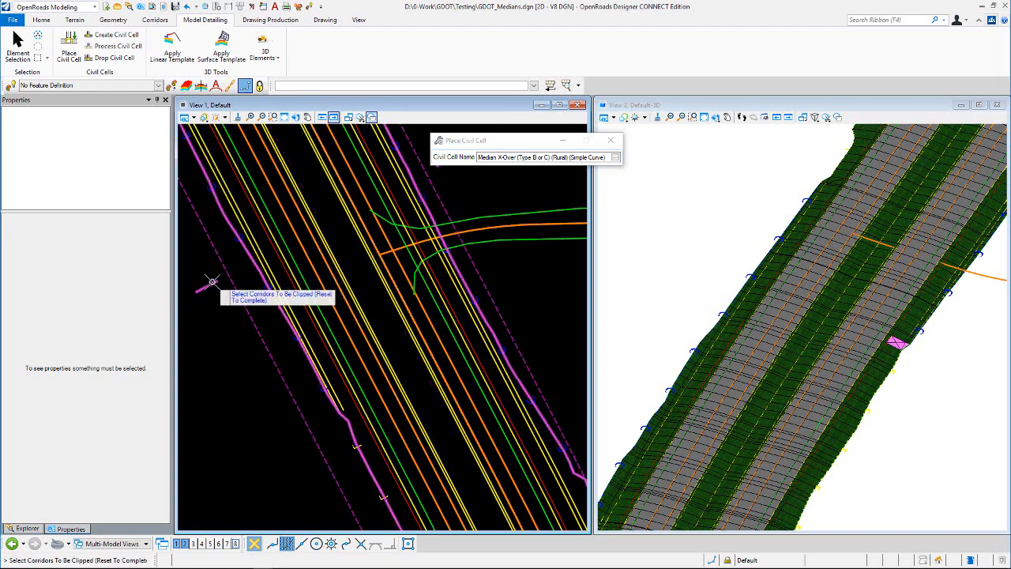
right_click(462, 184)
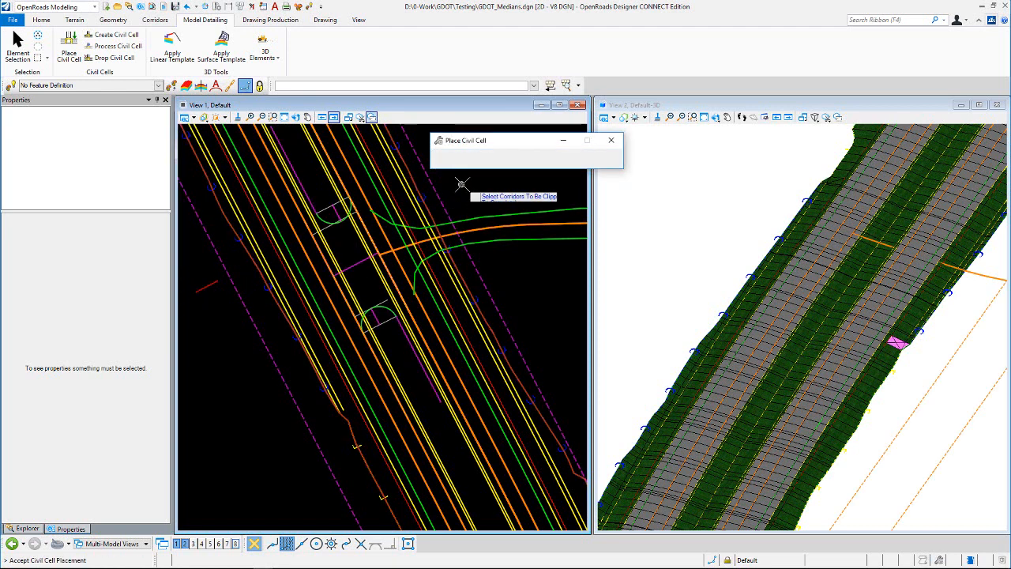
left_click(463, 184)
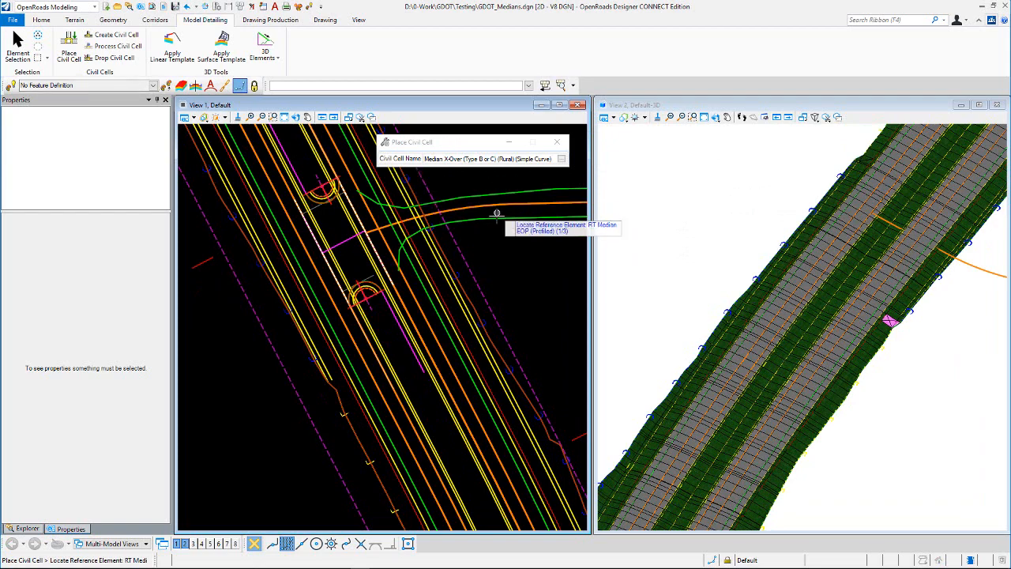
- Rotate and zoom the 3D view to inspect the placed median crossover from above and at an angle
scroll(830, 295, "down", 5)
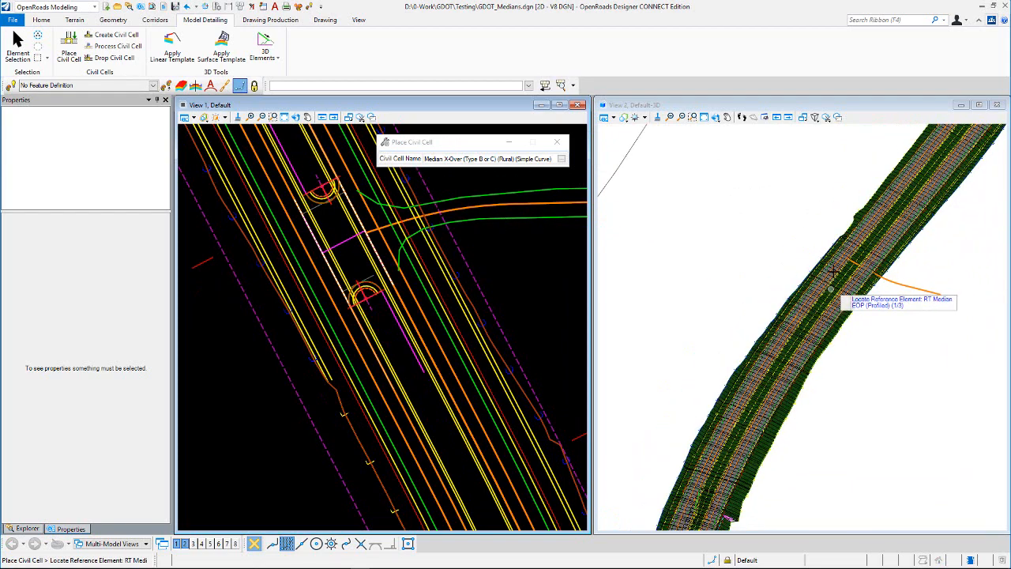
left_click(715, 121)
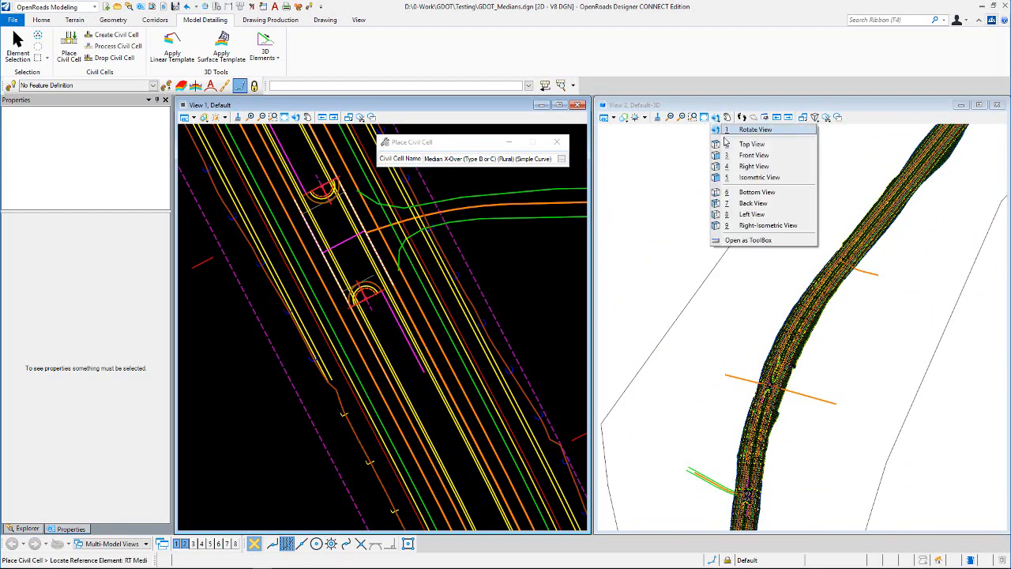
left_click(763, 144)
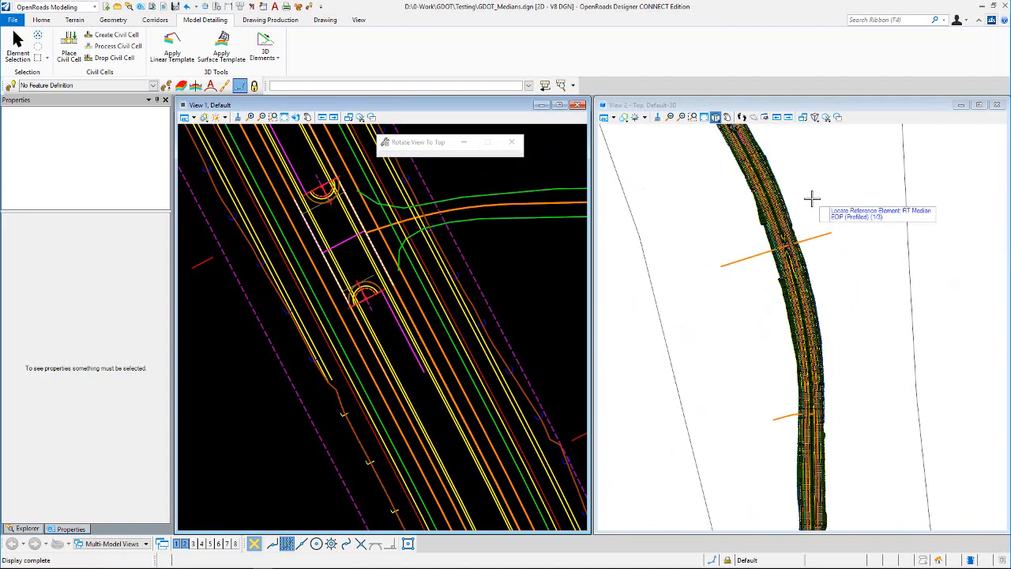
scroll(771, 245, "up", 5)
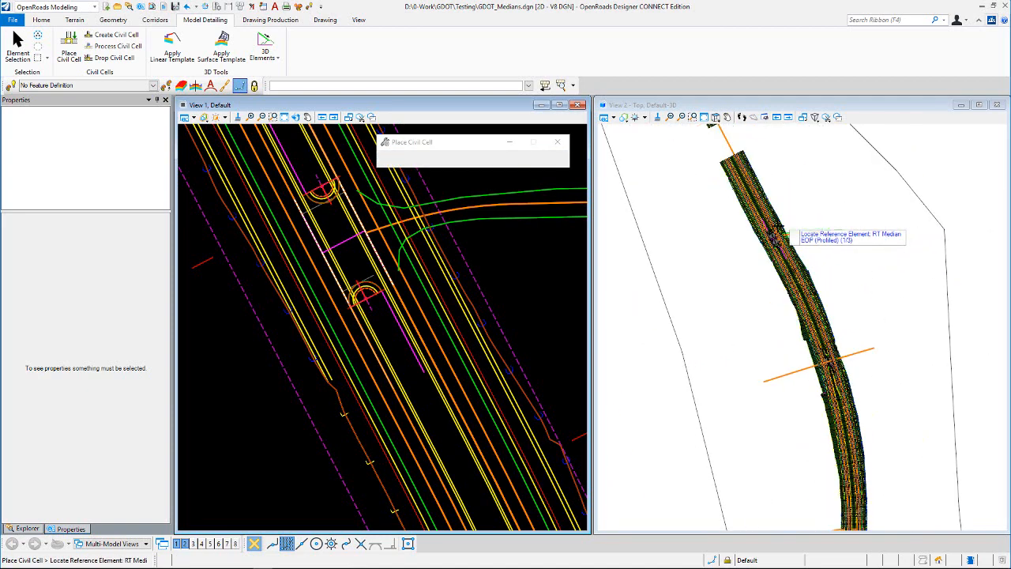
scroll(771, 245, "up", 4)
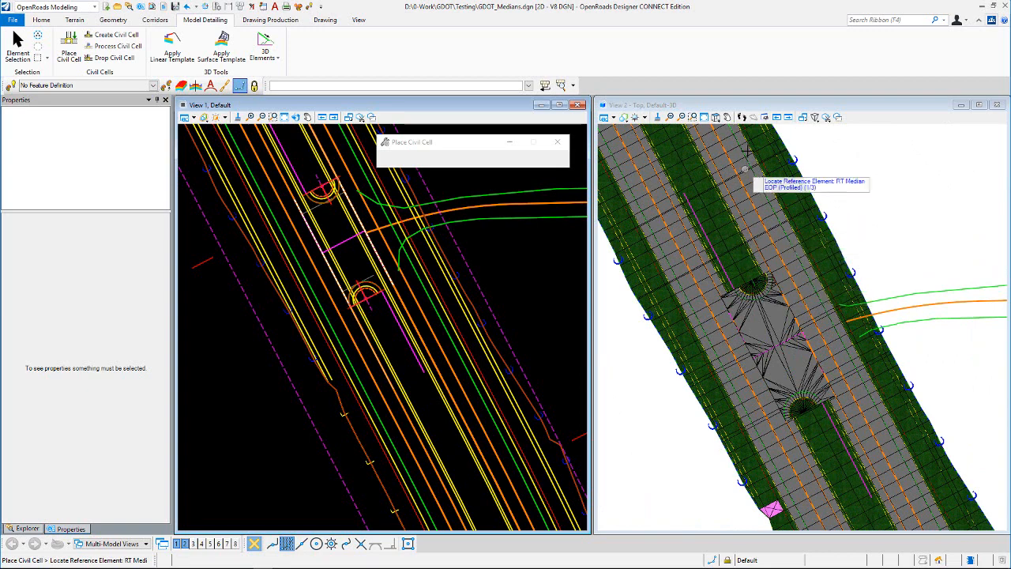
left_click(717, 118)
left_click(737, 132)
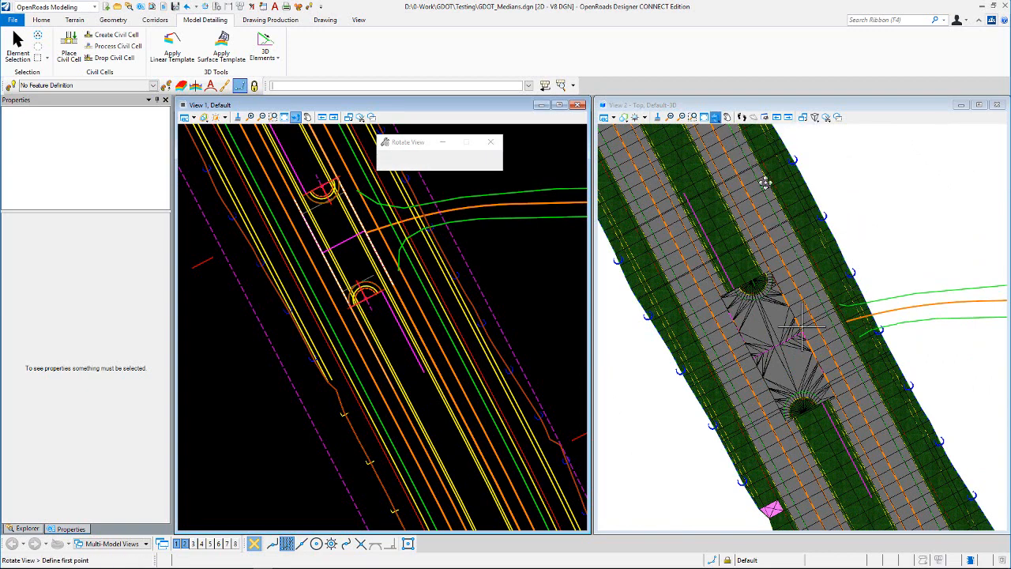
left_click(765, 182)
right_click(832, 389)
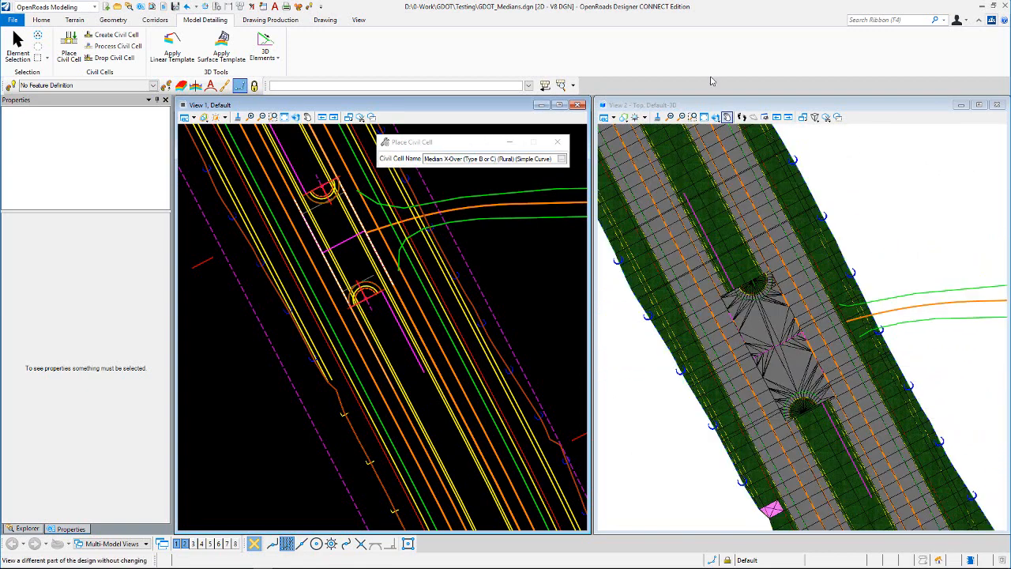
left_click(717, 117)
left_click(755, 131)
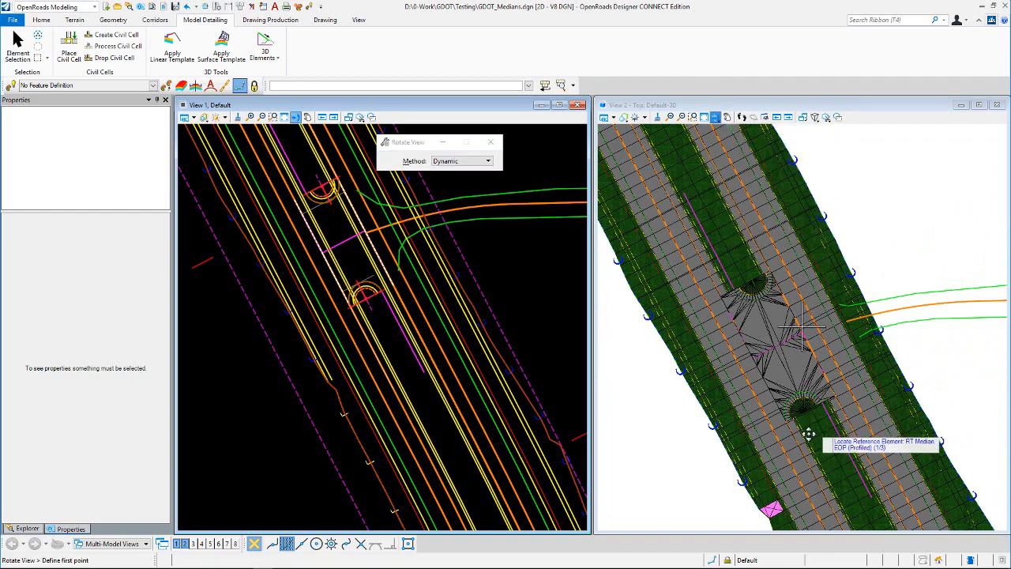
left_click(808, 434)
left_click(763, 305)
right_click(837, 267)
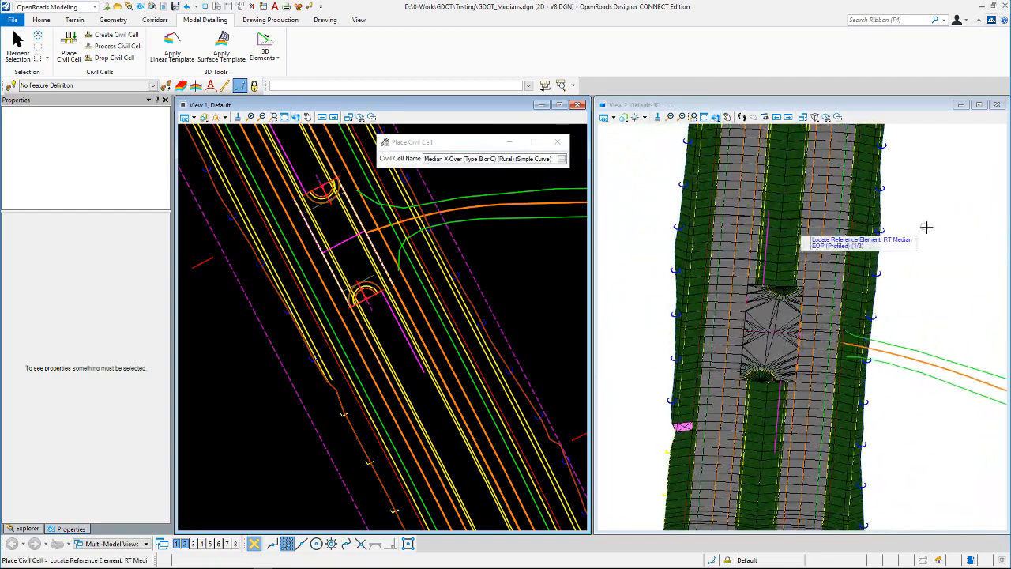
scroll(928, 228, "down", 1)
scroll(381, 285, "up", 3)
scroll(379, 284, "down", 2)
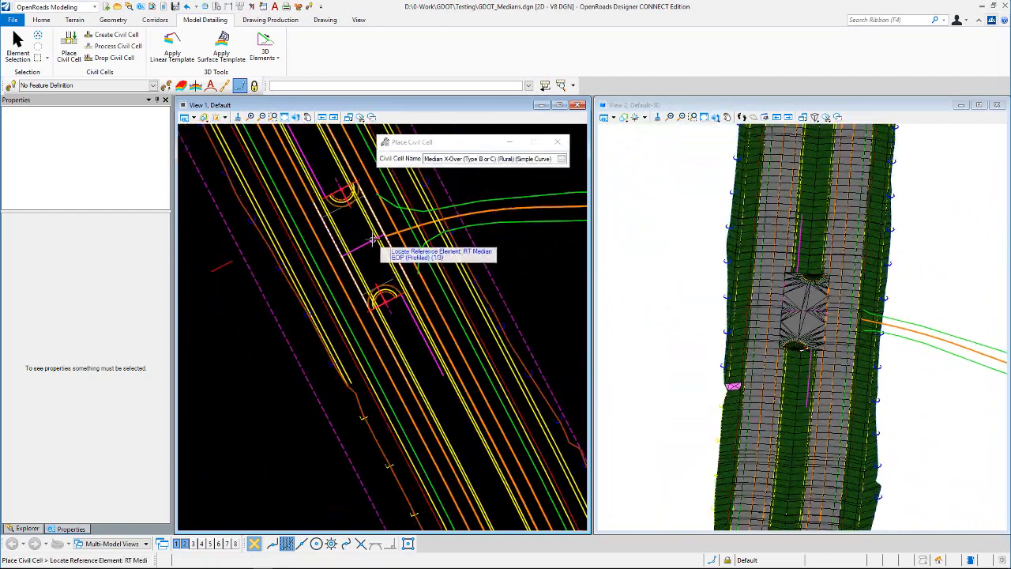
- Leave the cell placement, select the placed turn lane control line and set its offset dimension to 0
key("Escape")
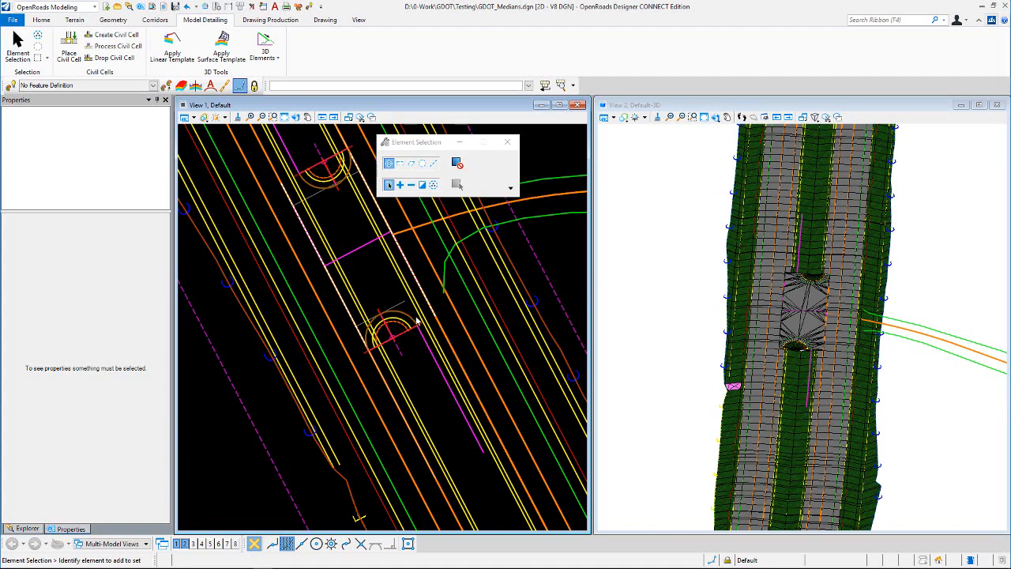
left_click(450, 370)
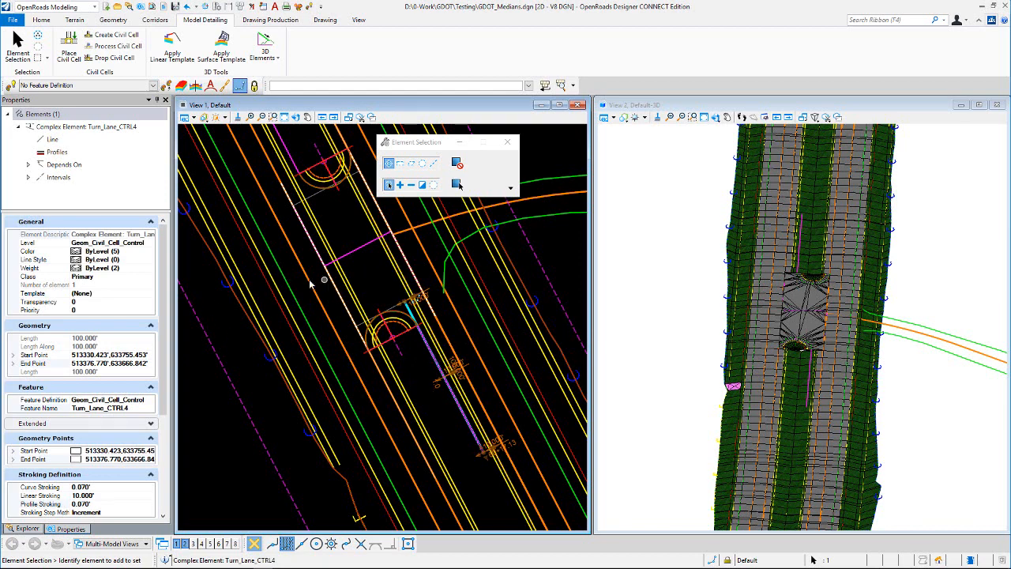
scroll(464, 364, "up", 3)
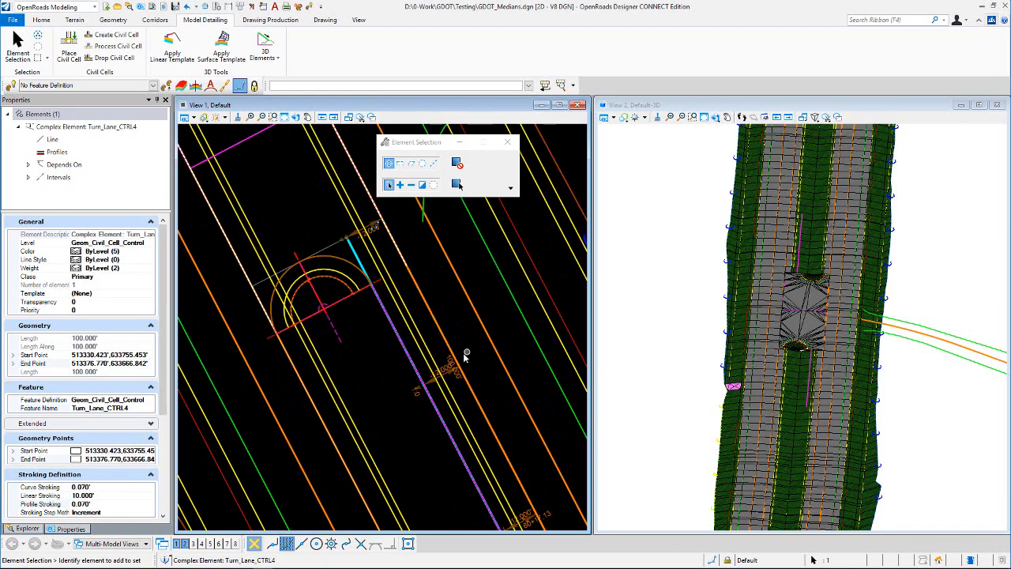
scroll(454, 338, "down", 2)
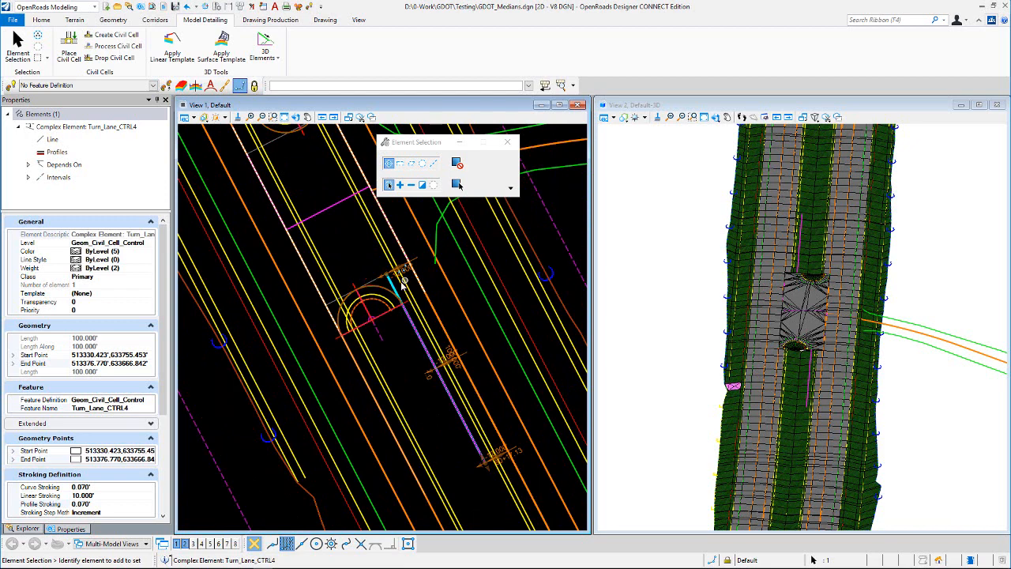
scroll(478, 286, "down", 2)
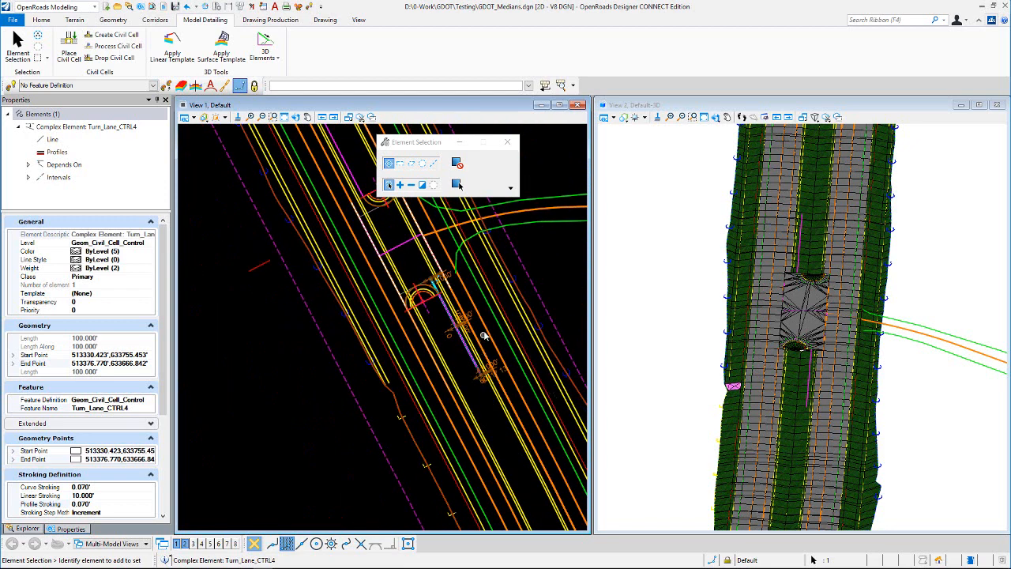
scroll(418, 261, "up", 3)
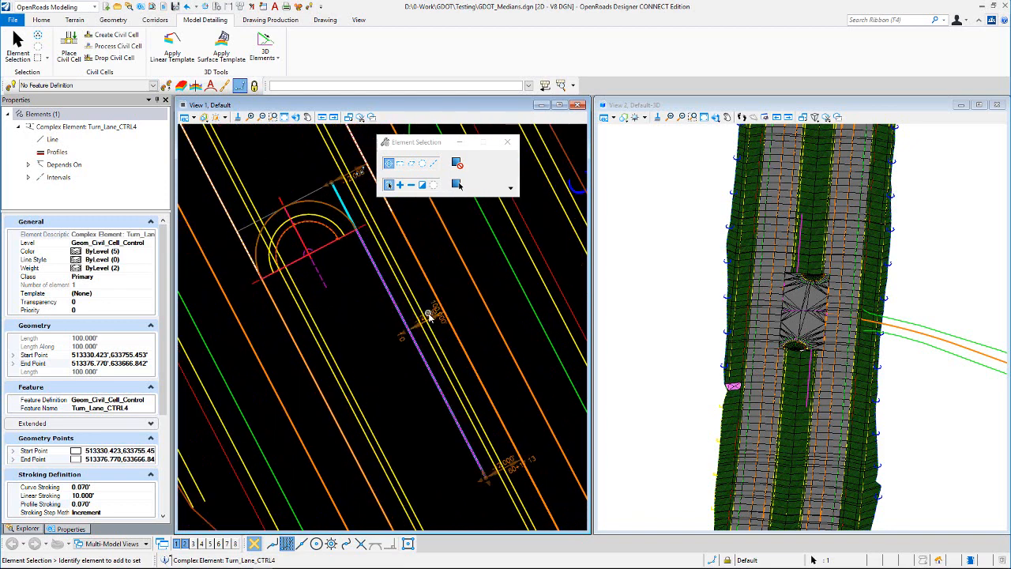
left_click(430, 317)
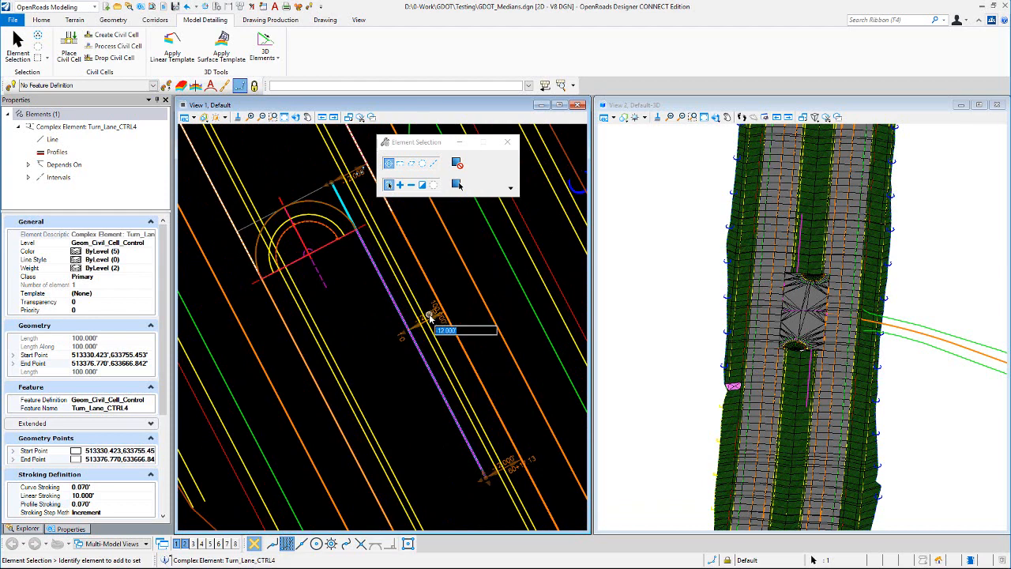
type("0")
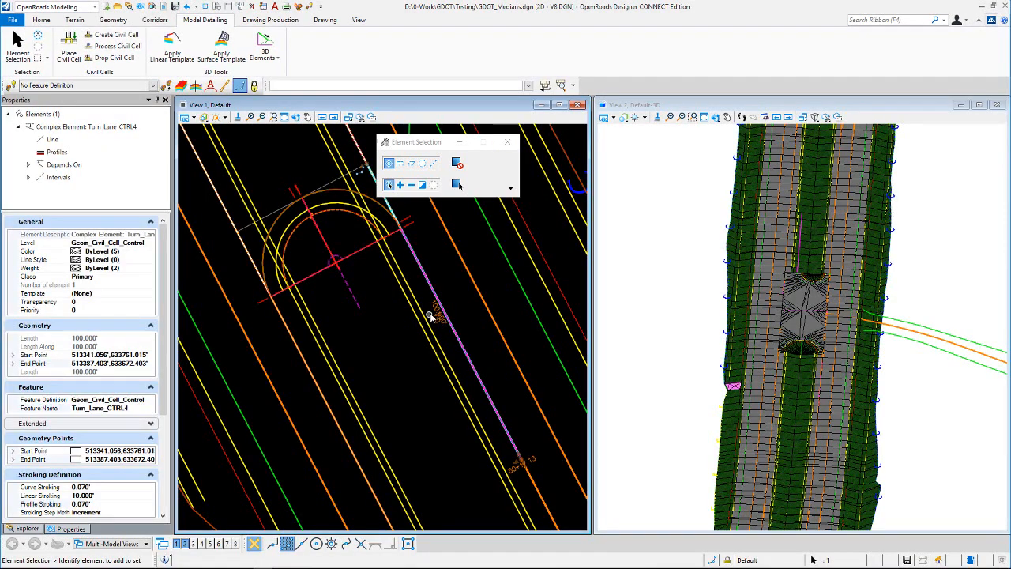
- Turn off the display of construction elements in the plan view
left_click(449, 262)
scroll(470, 353, "down", 2)
scroll(350, 218, "up", 1)
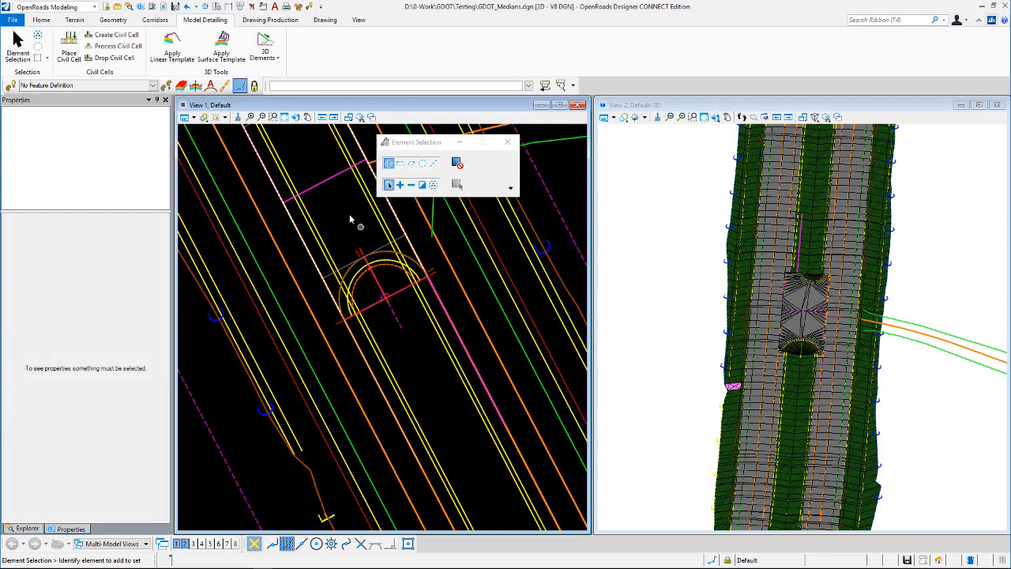
scroll(385, 321, "down", 2)
scroll(357, 243, "up", 2)
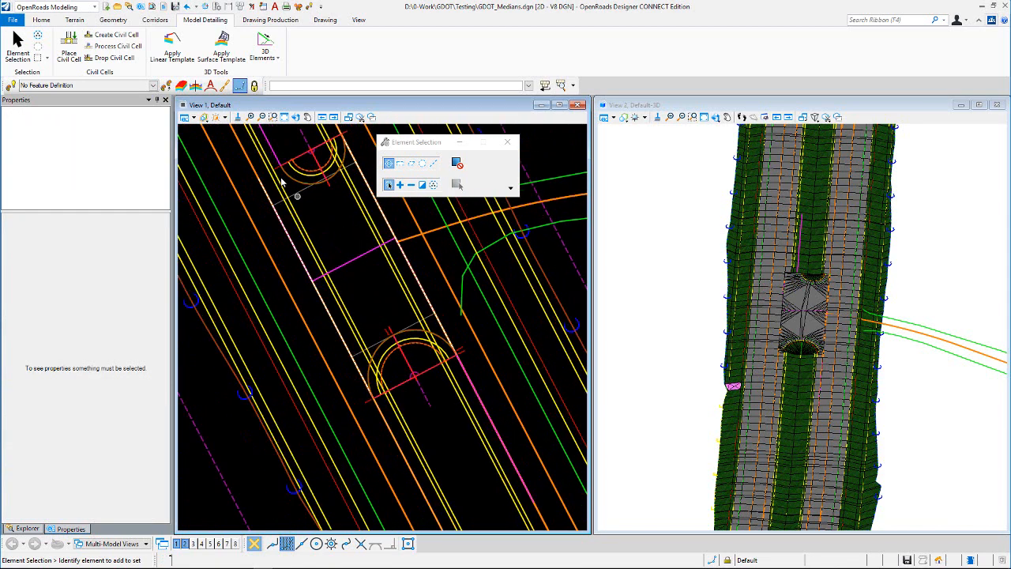
left_click(188, 118)
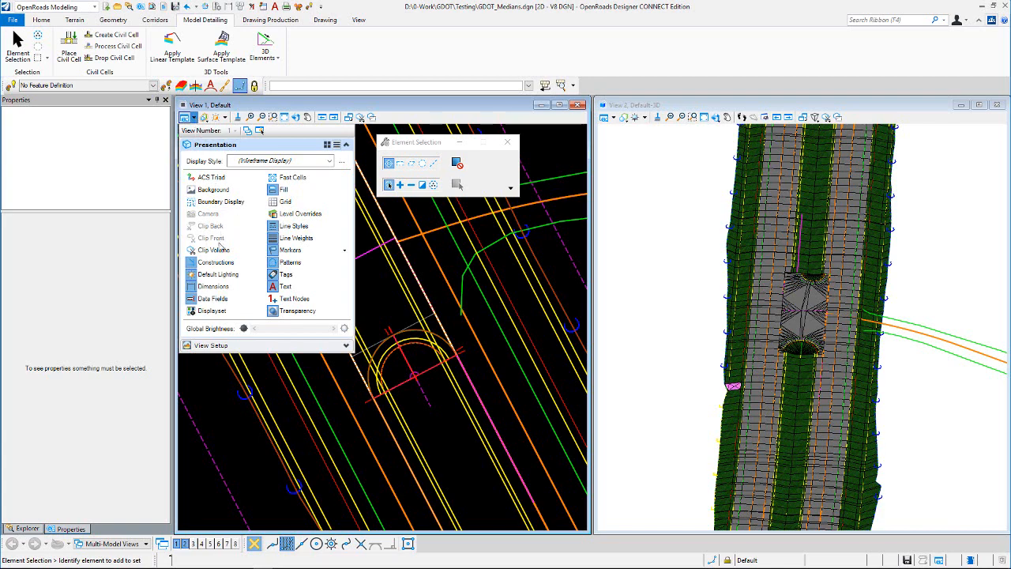
left_click(215, 261)
left_click(383, 302)
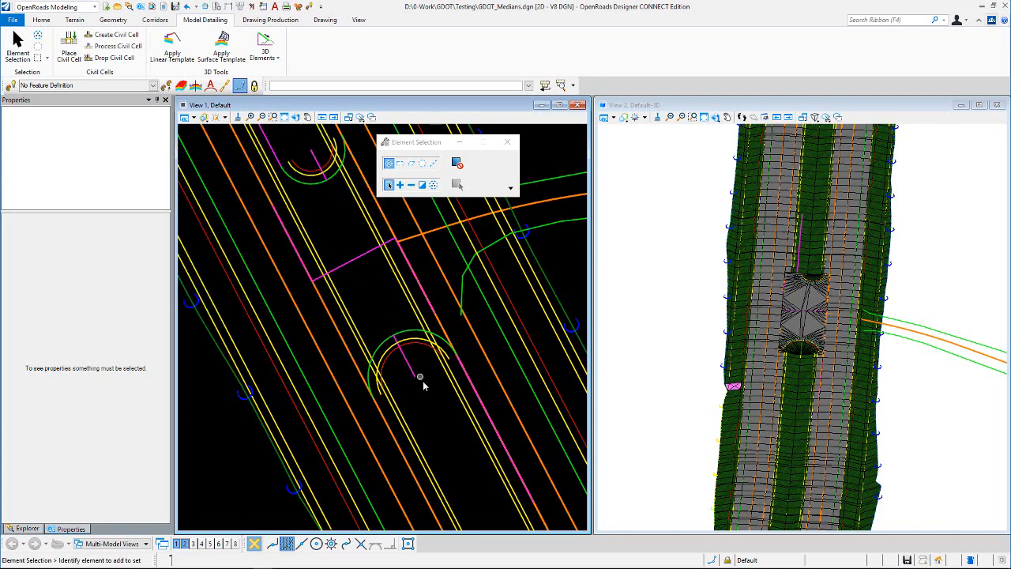
- Select and examine the median width control line, nose fillet and crossover line of the placed median crossover
scroll(421, 383, "down", 2)
scroll(430, 328, "up", 3)
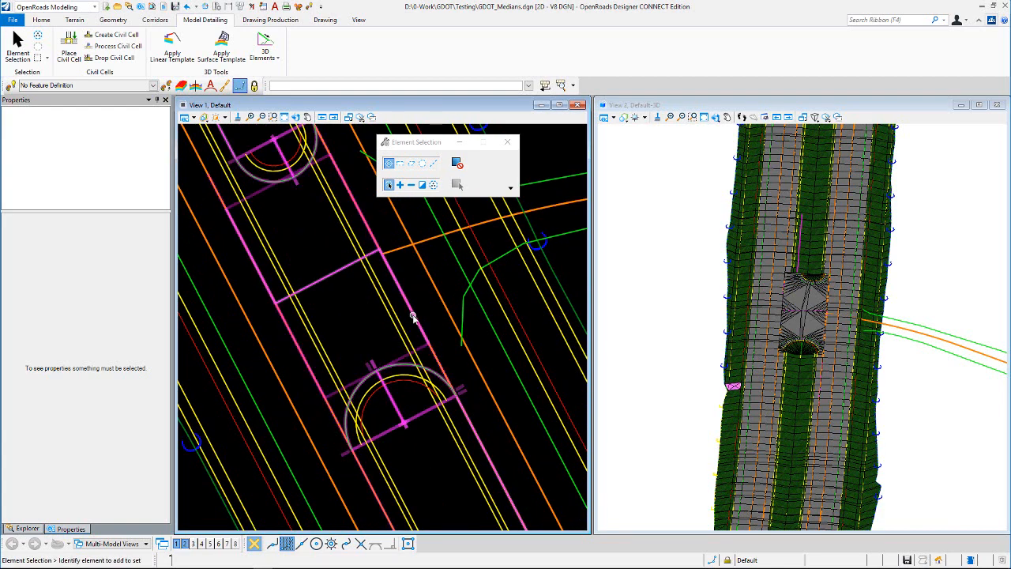
left_click(413, 316)
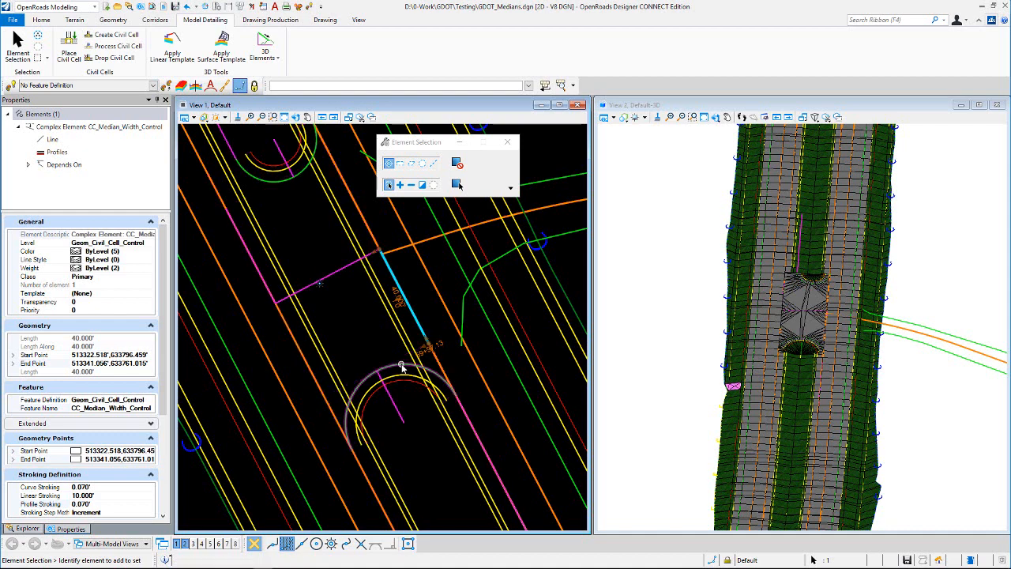
left_click(368, 370)
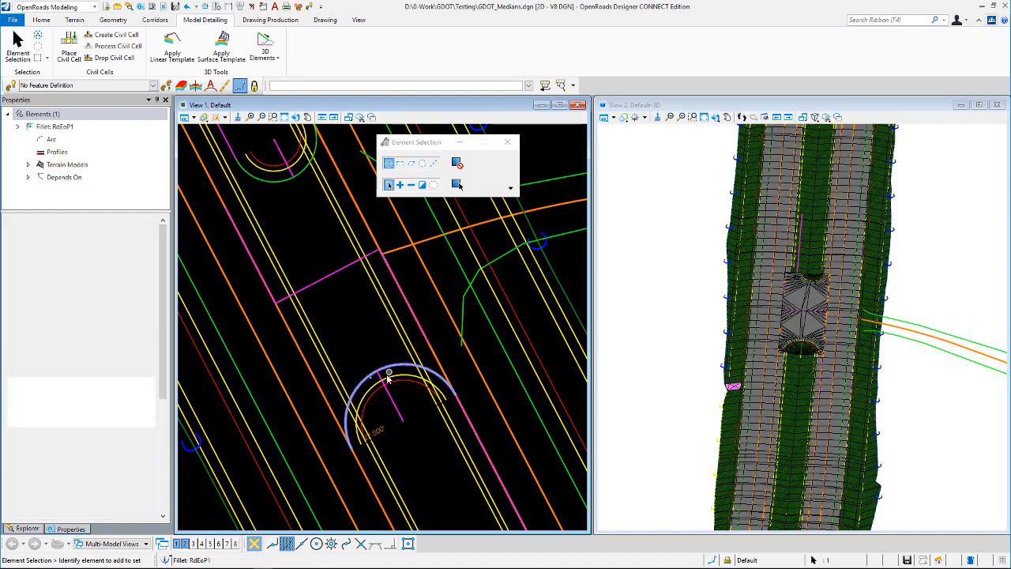
left_click(367, 326)
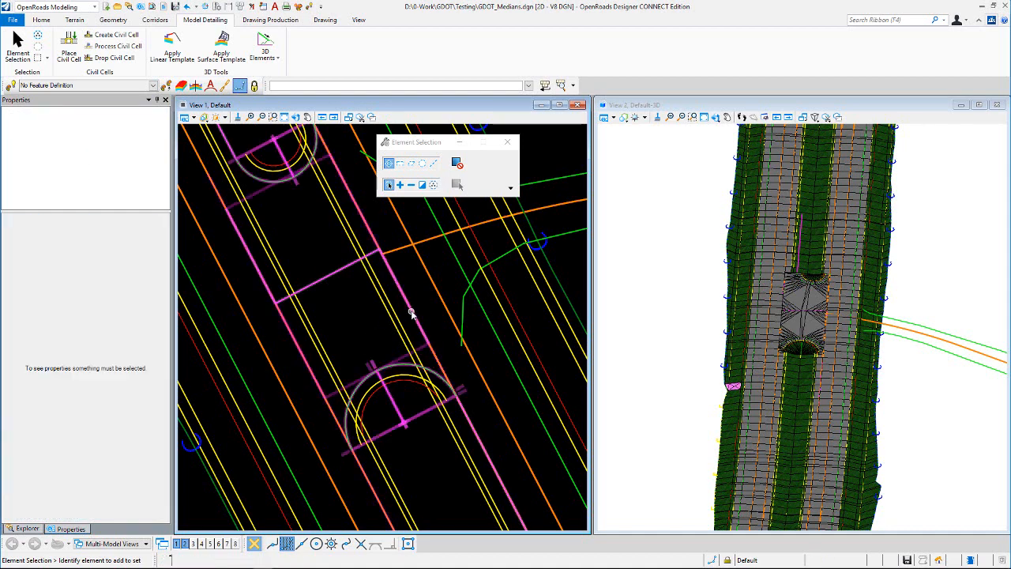
left_click(412, 314)
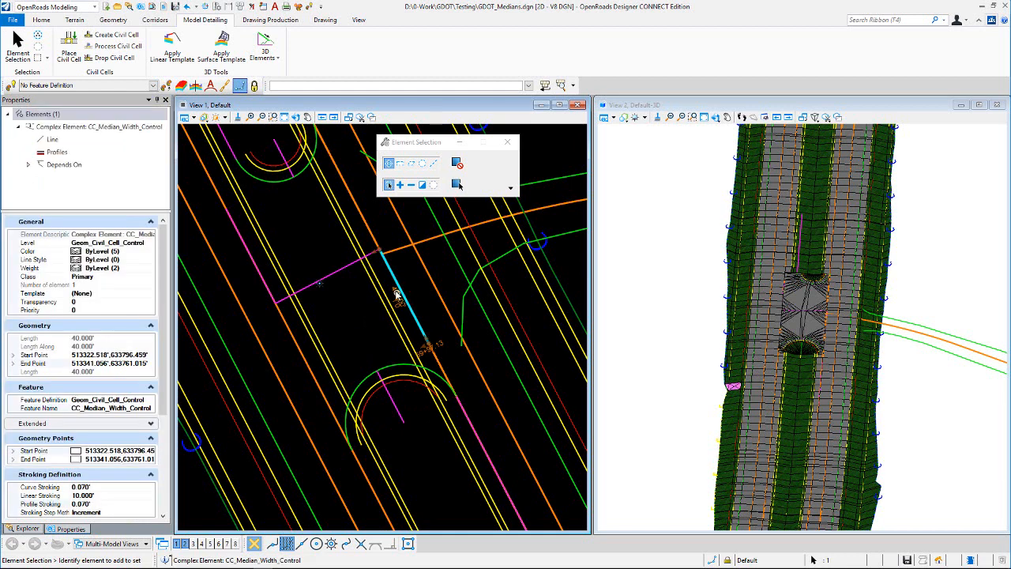
left_click(346, 311)
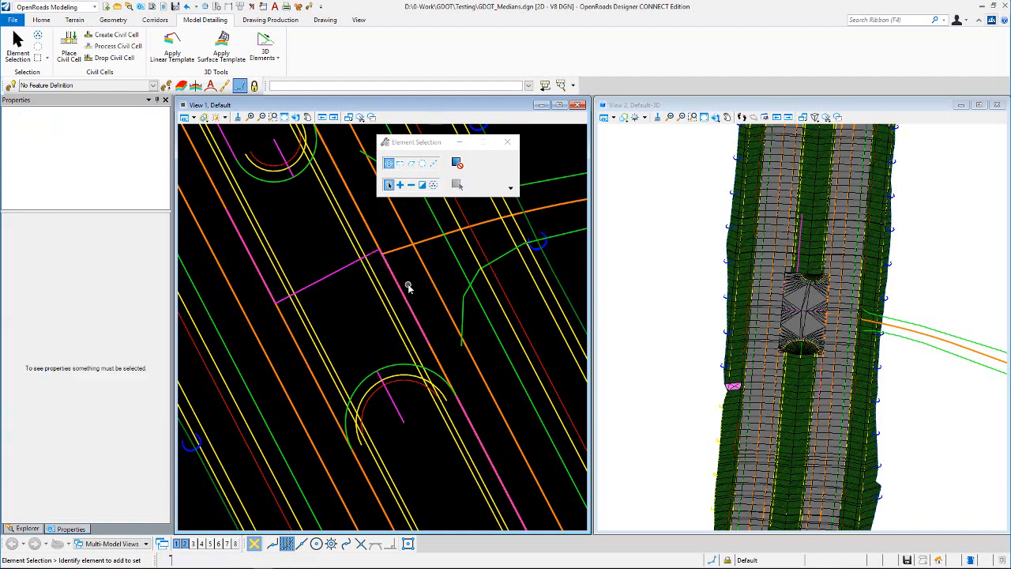
mouse_move(403, 291)
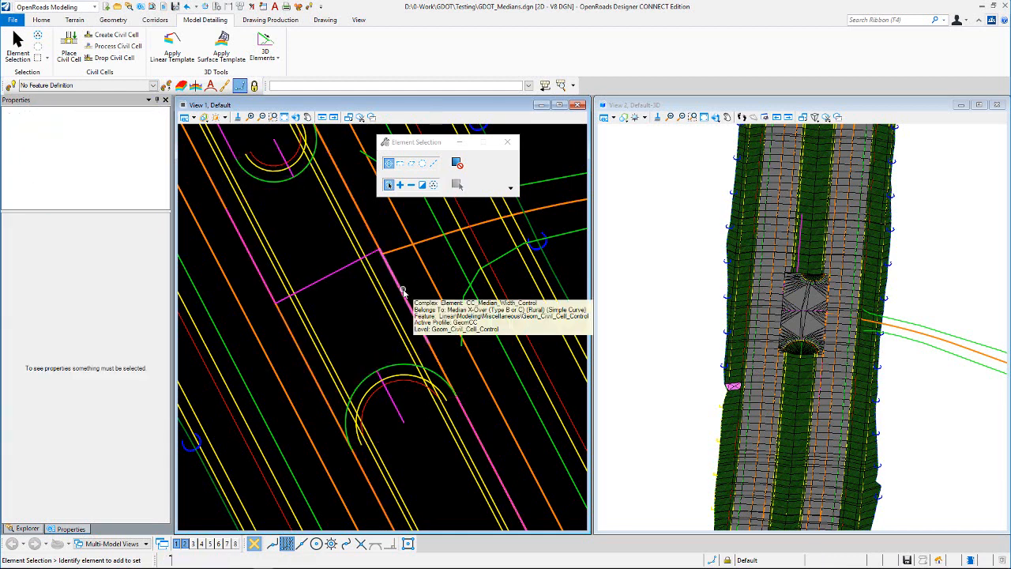
left_click(402, 293)
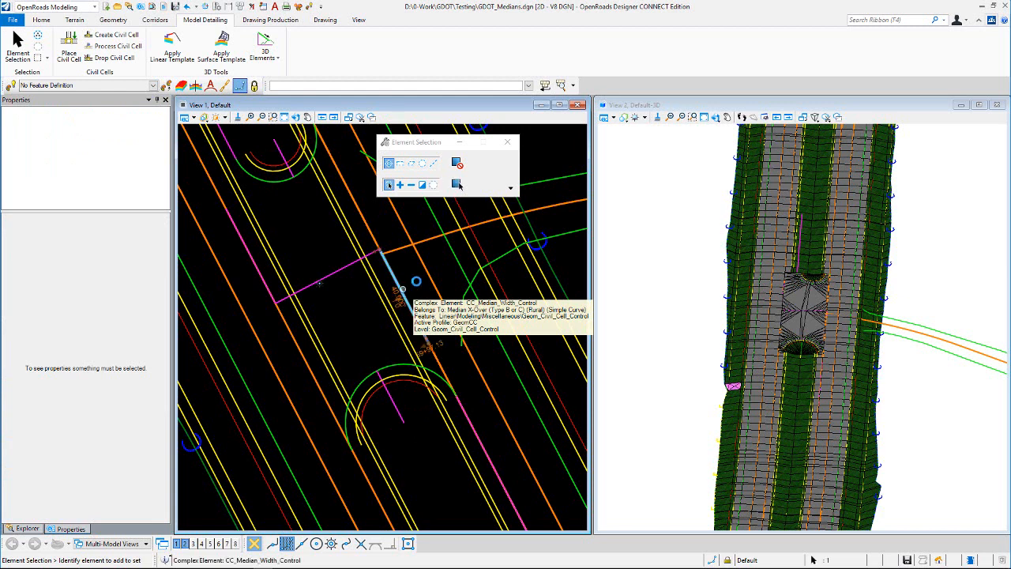
left_click(353, 318)
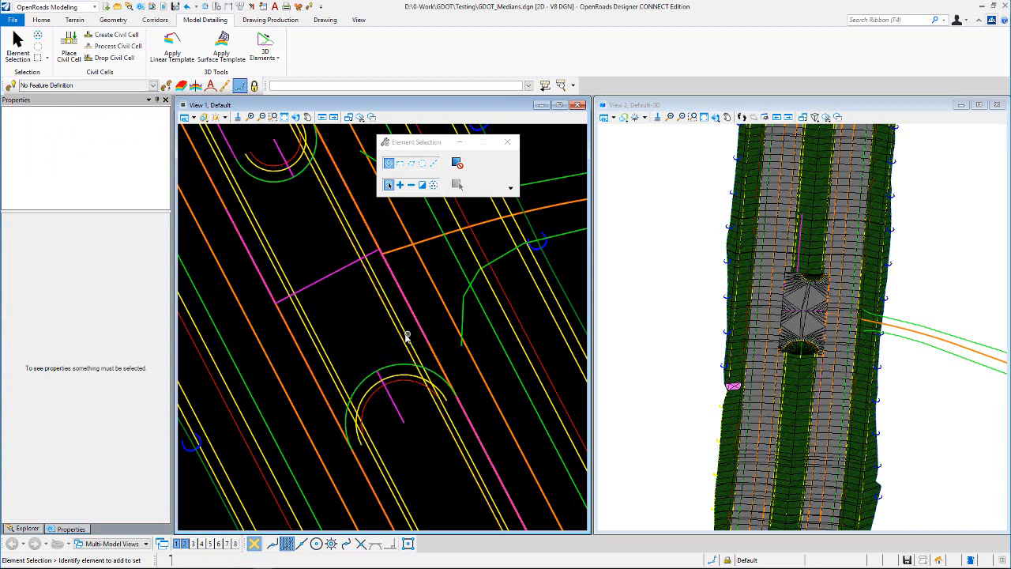
scroll(394, 350, "down", 1)
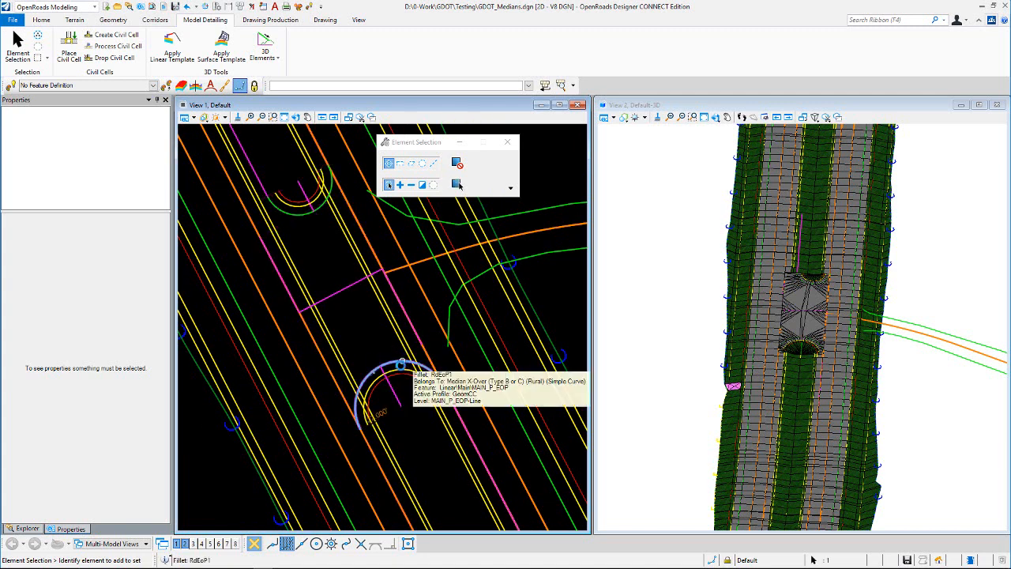
left_click(401, 365)
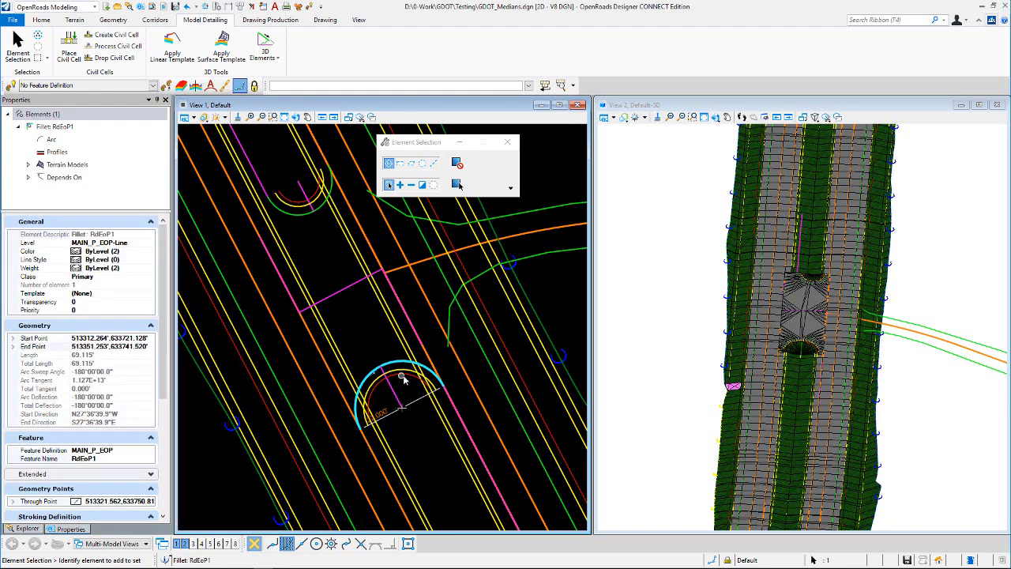
left_click(372, 330)
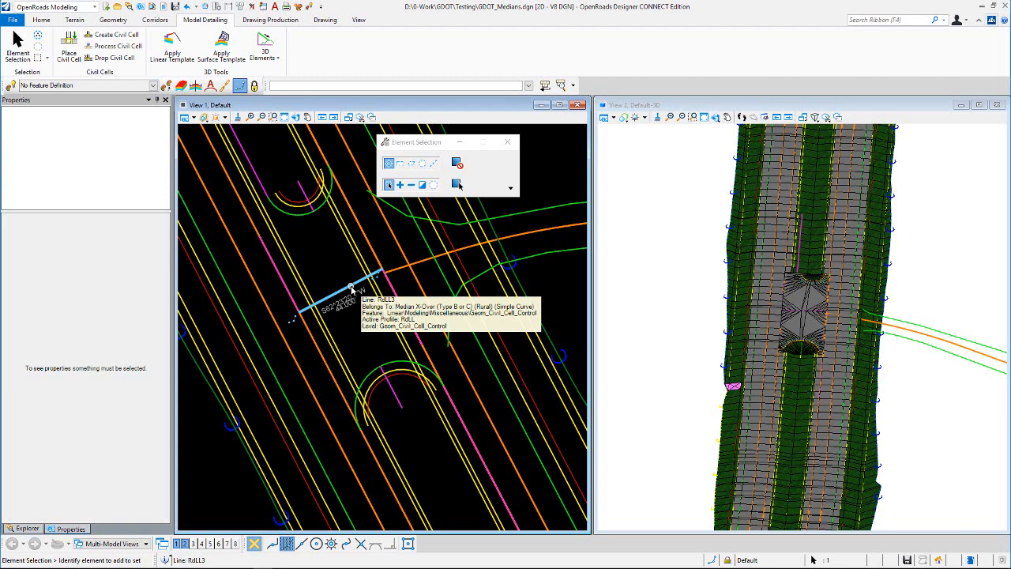
left_click(346, 291)
mouse_move(345, 282)
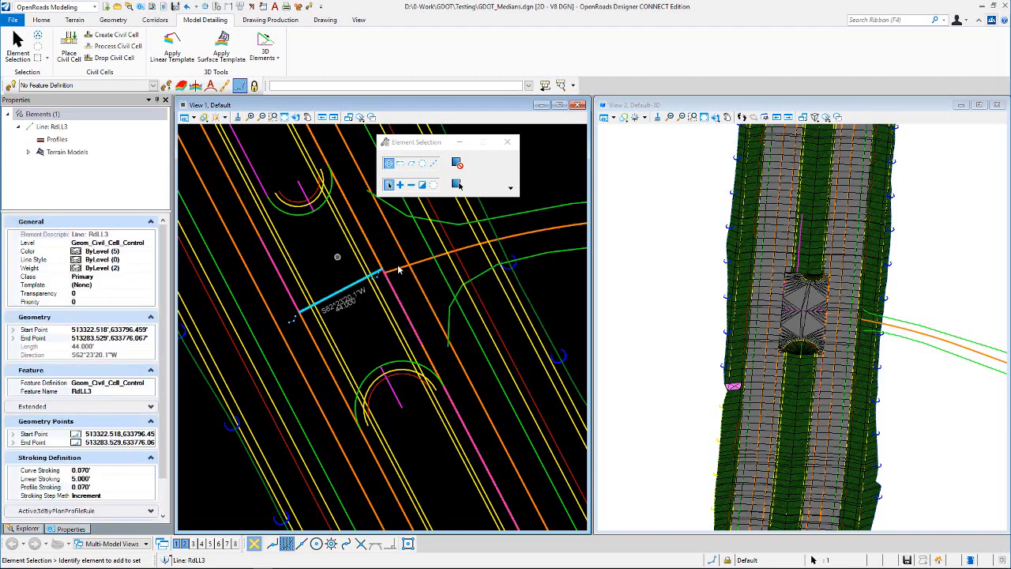
left_click(316, 246)
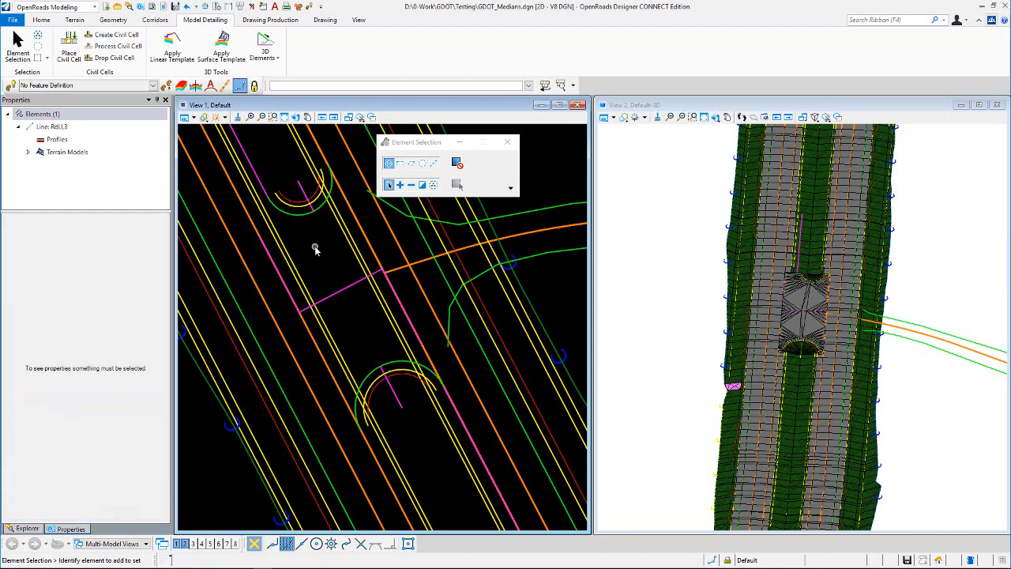
scroll(363, 335, "down", 2)
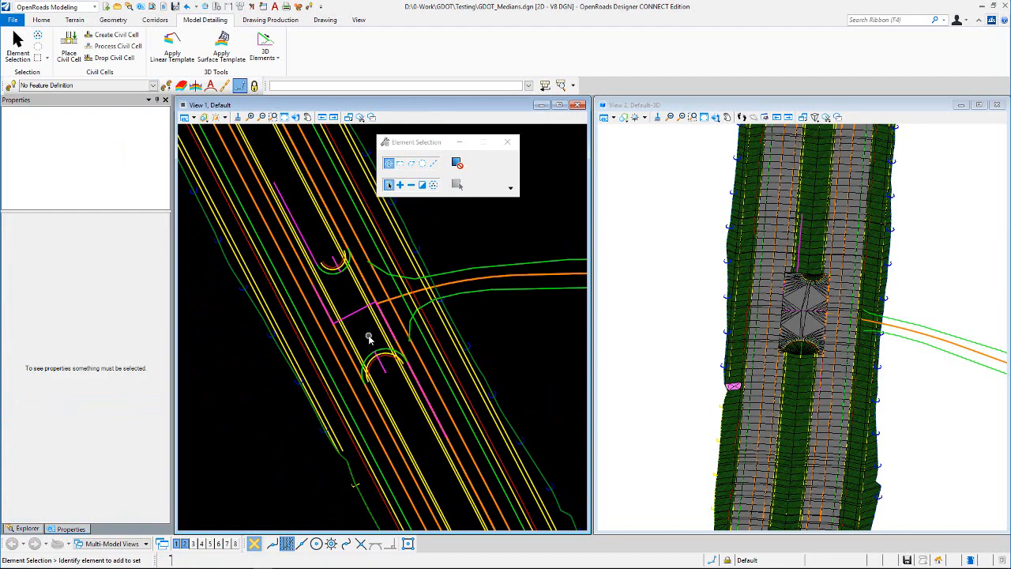
scroll(341, 282, "up", 1)
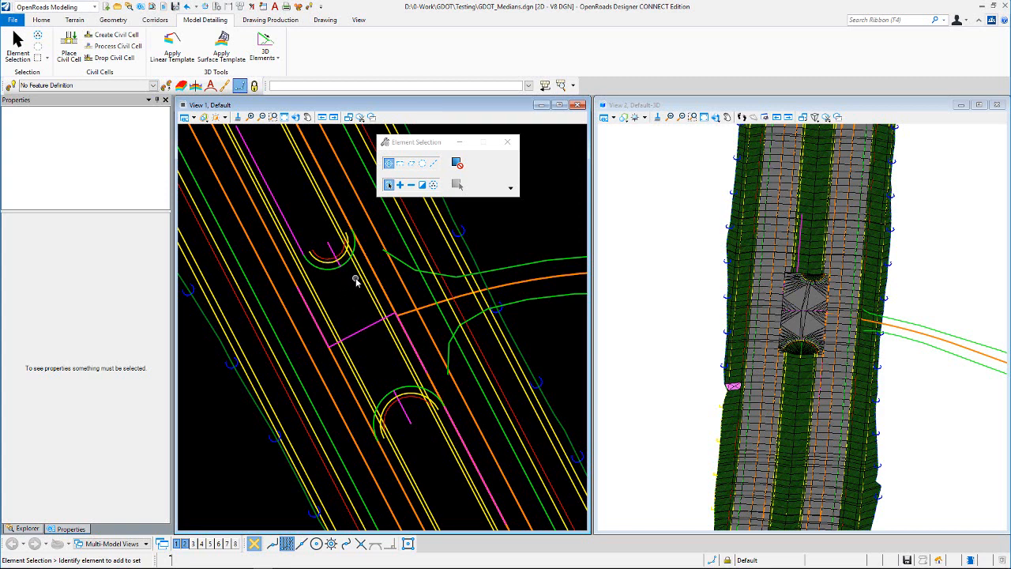
scroll(367, 321, "down", 1)
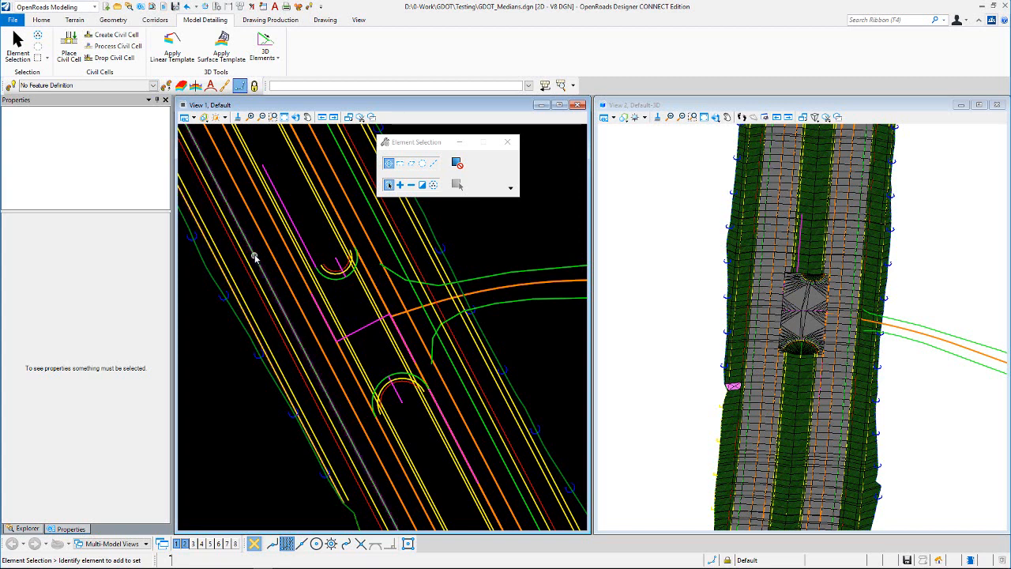
- Place the U-Turn Add'l Pave Width civil cell from the GDOT_Medians library, referencing the outside EOP and a start point, and accept it
left_click(71, 47)
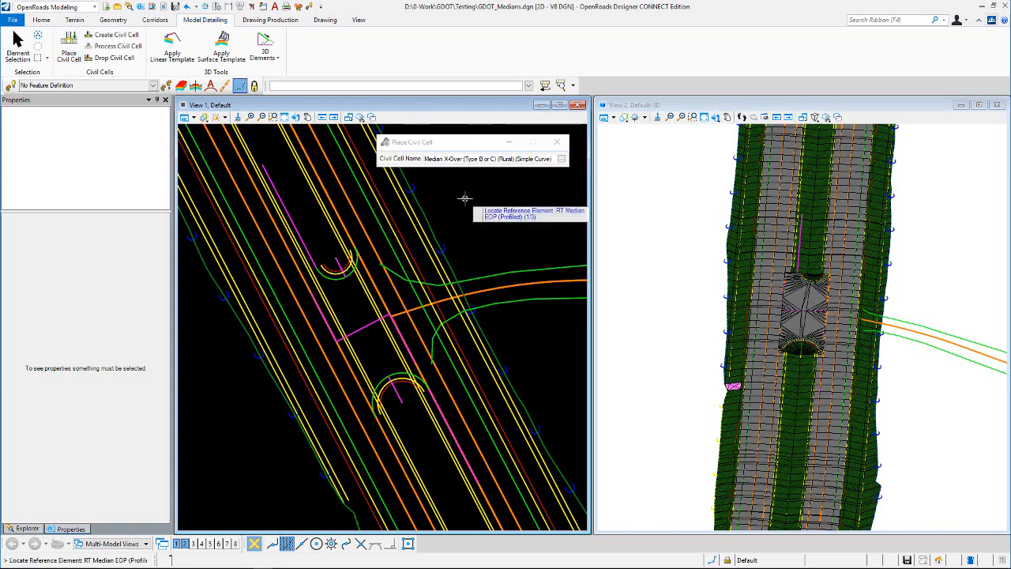
left_click(561, 158)
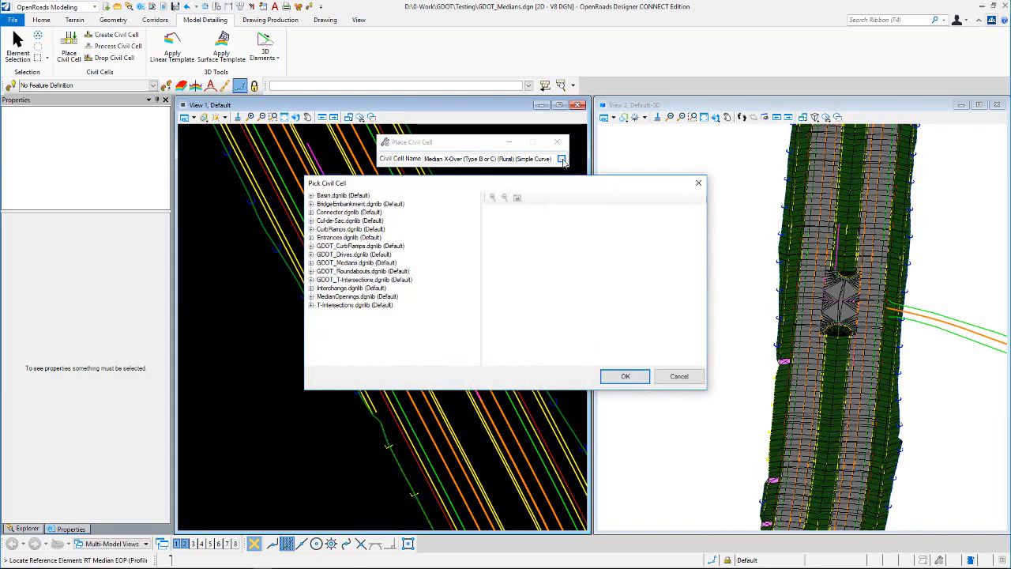
double_click(358, 264)
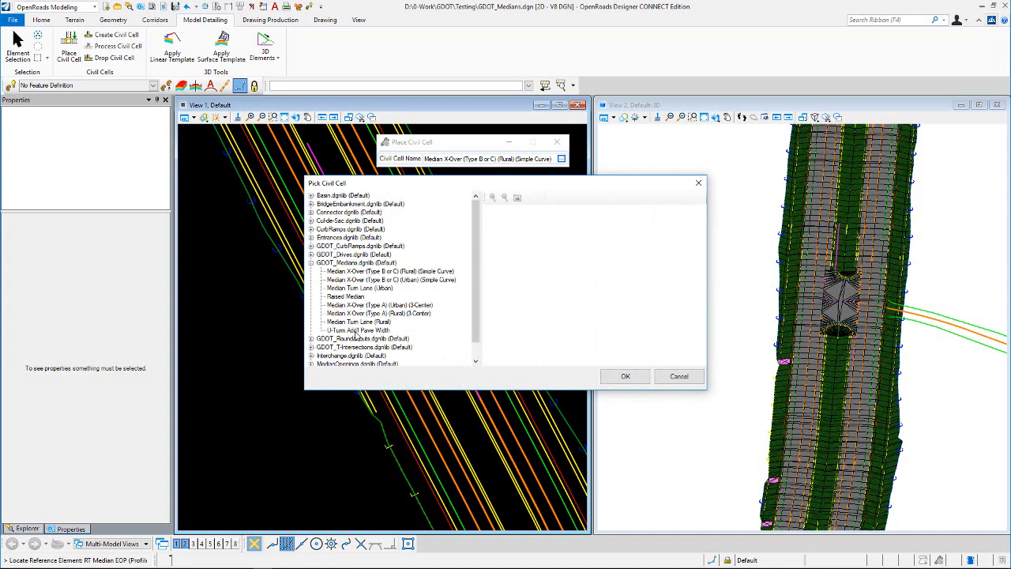
left_click(355, 330)
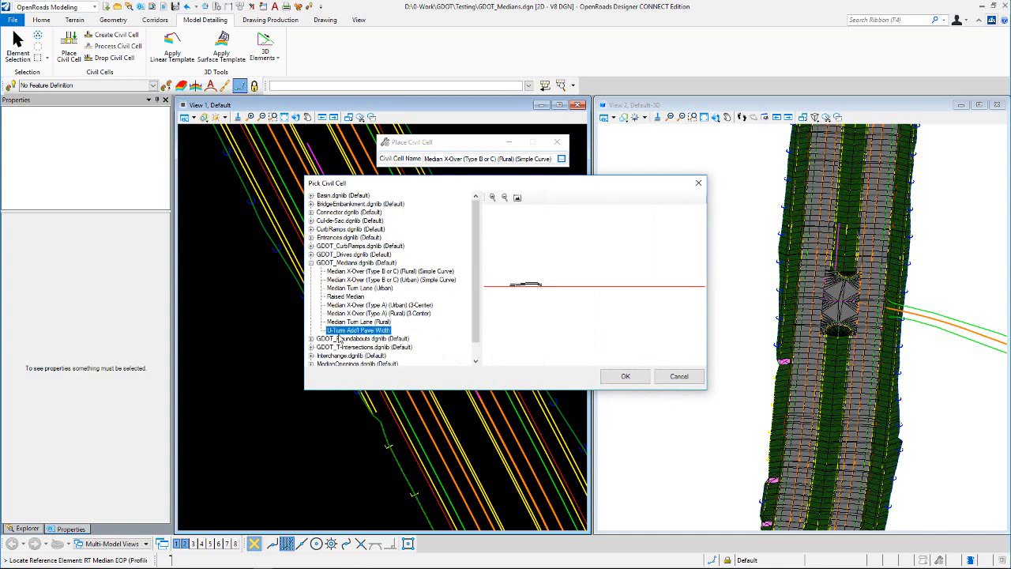
left_click(625, 376)
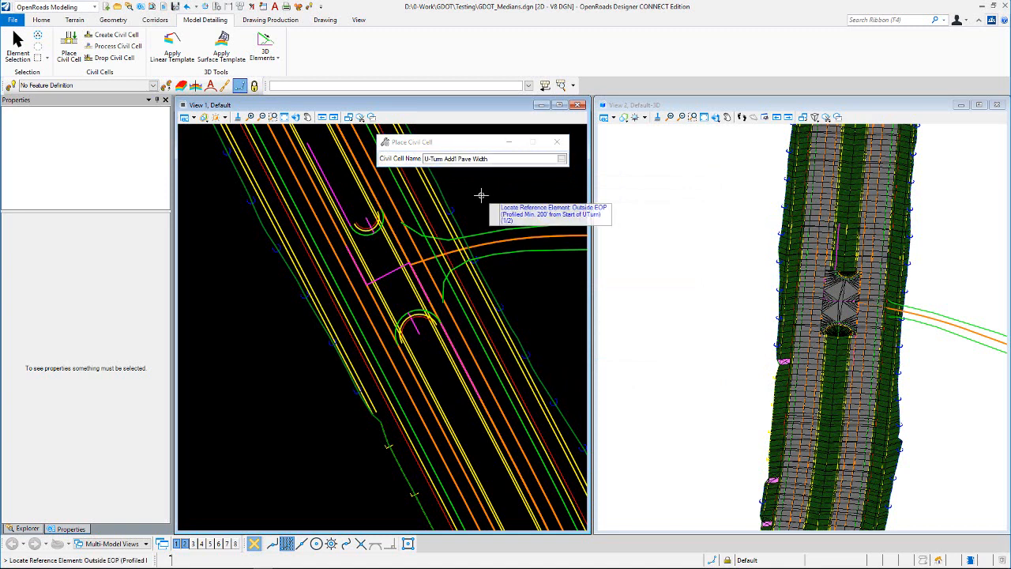
left_click(353, 316)
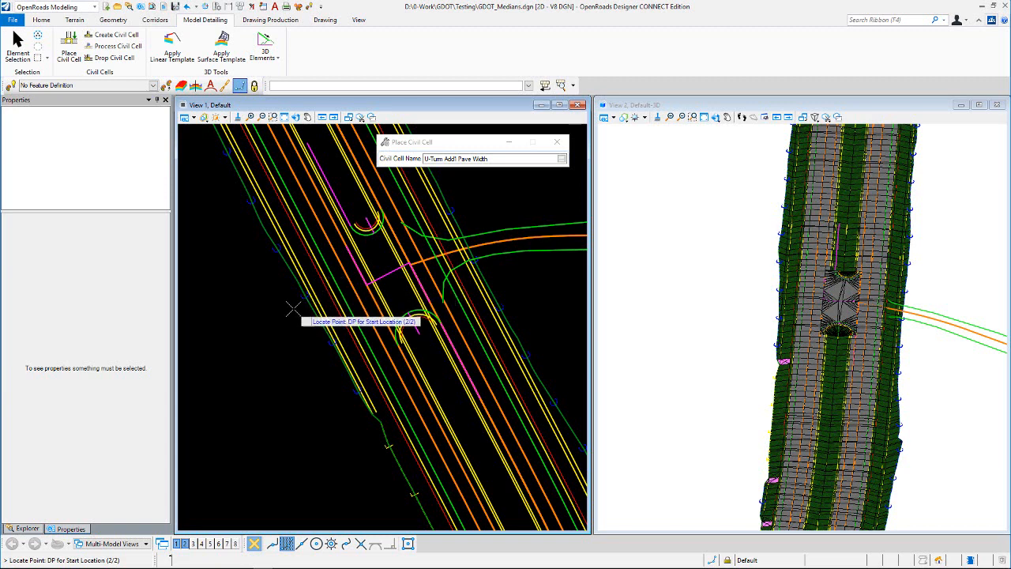
left_click(294, 307)
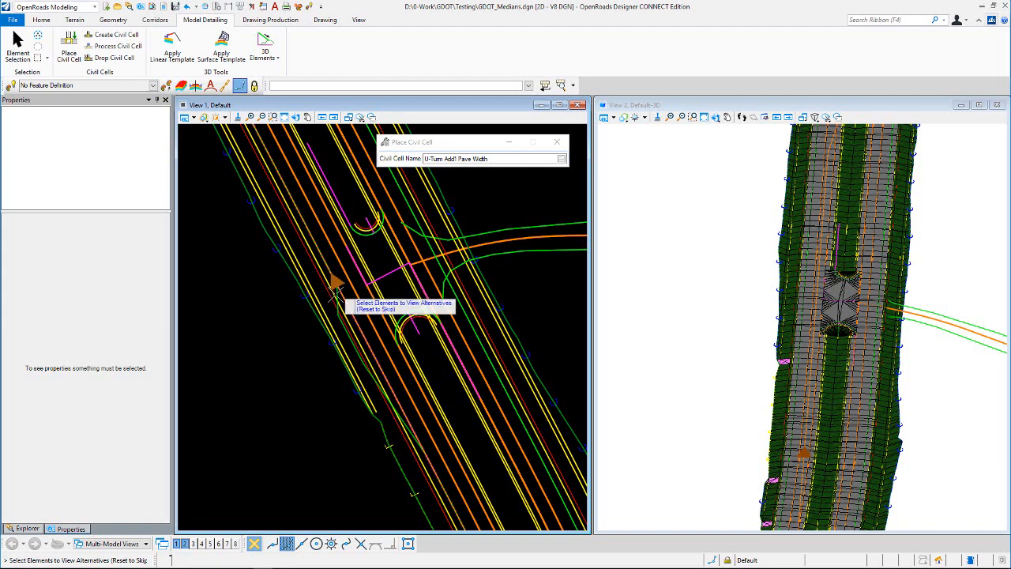
right_click(273, 319)
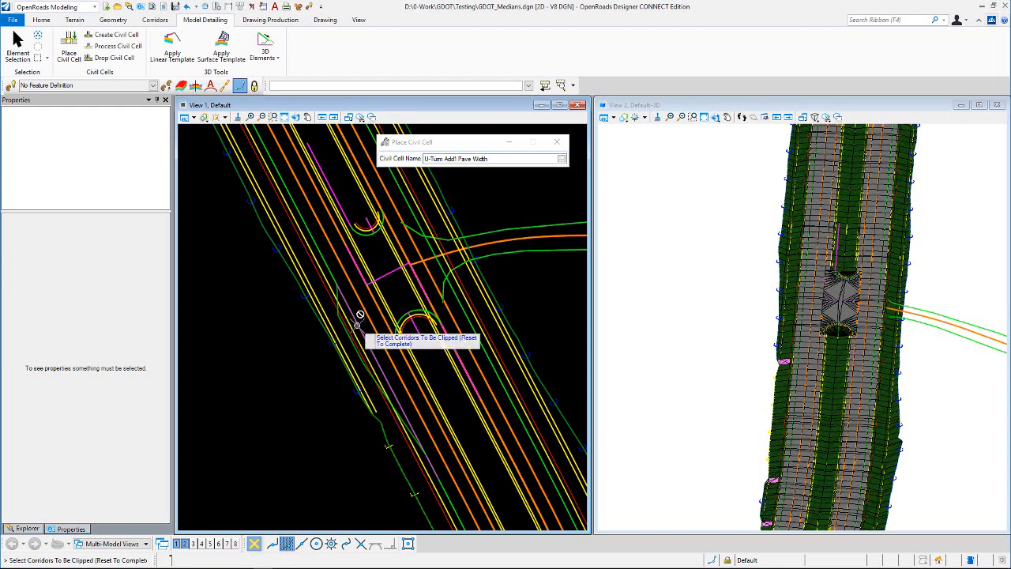
right_click(246, 308)
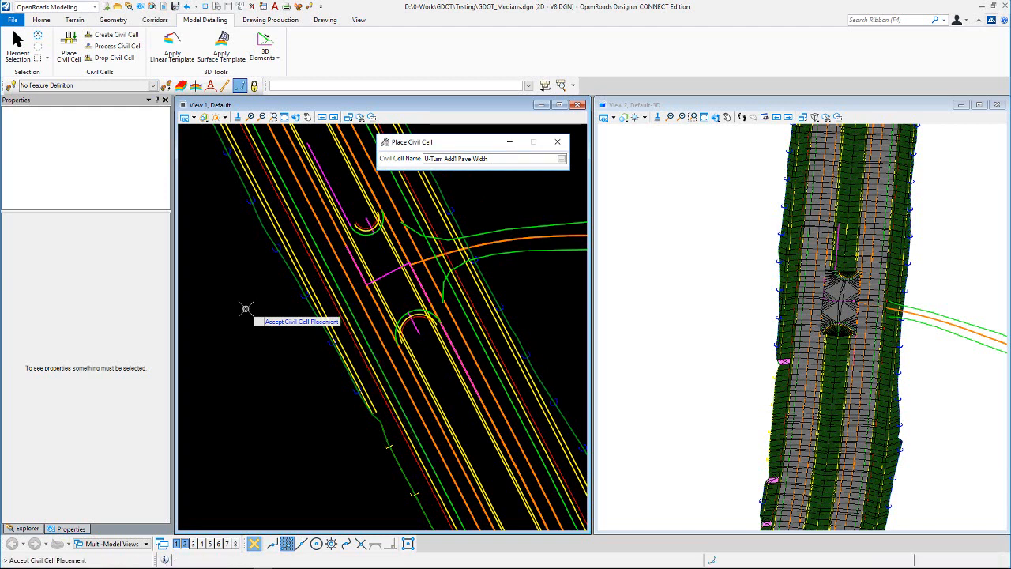
left_click(245, 308)
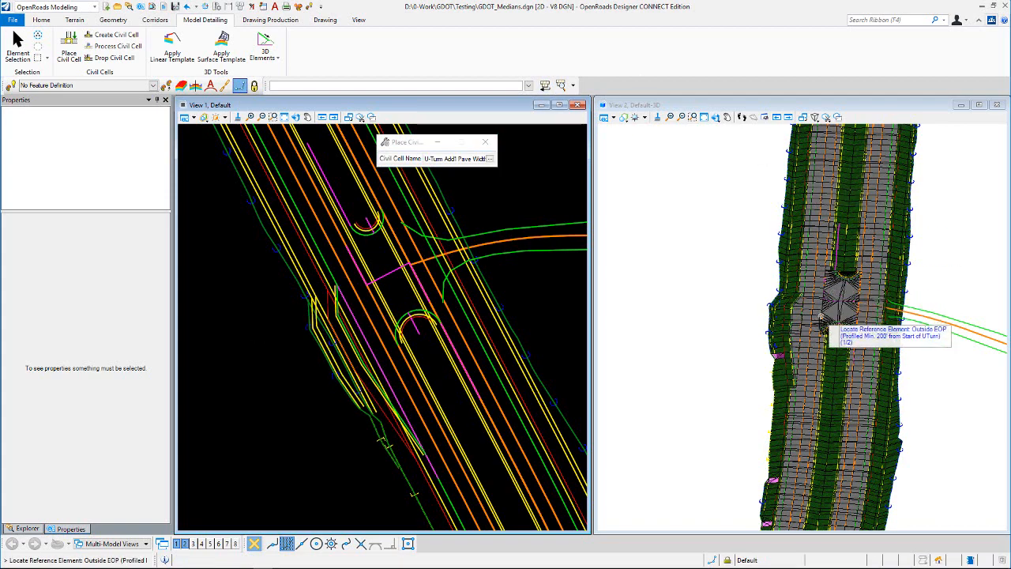
scroll(790, 349, "up", 2)
scroll(793, 348, "up", 3)
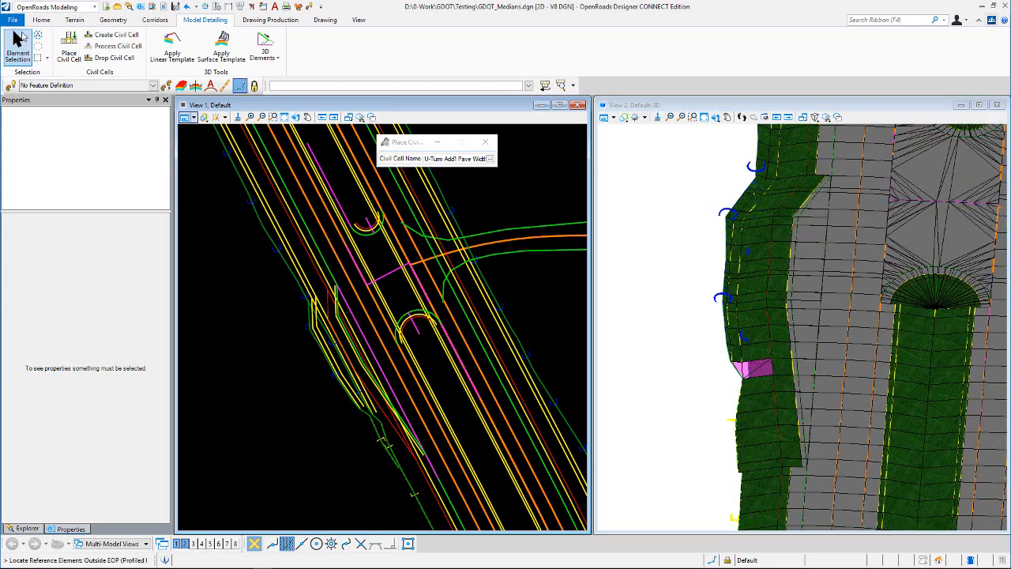
left_click(19, 37)
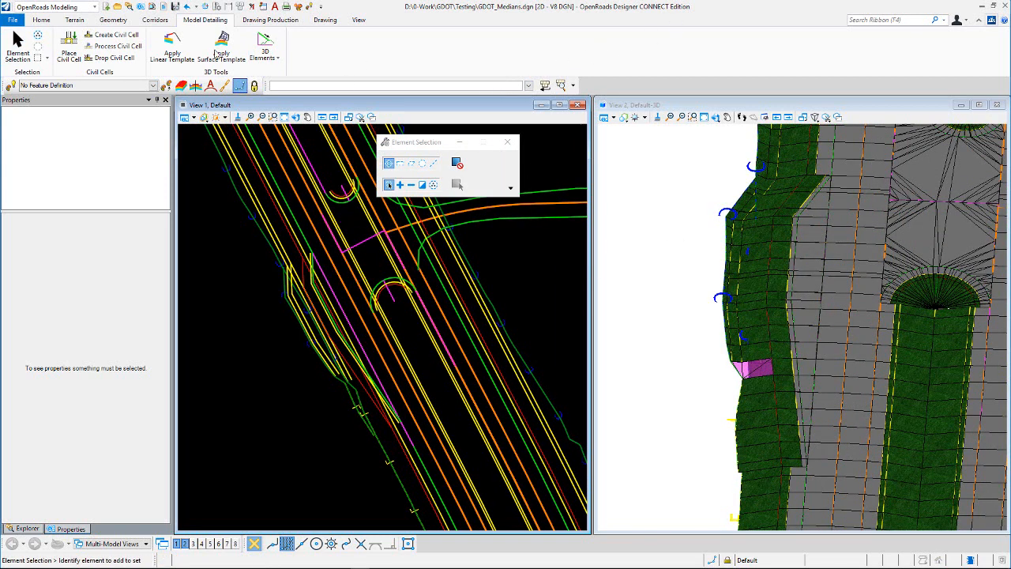
- Open the corridor objects of the ML corridor and start adding a new parametric constraint
left_click(154, 20)
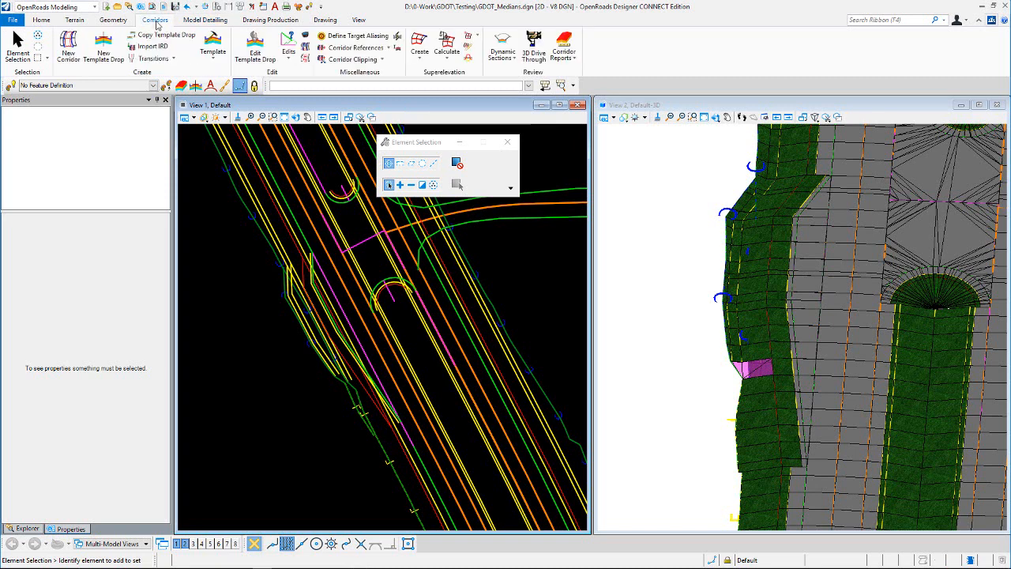
left_click(194, 119)
left_click(234, 264)
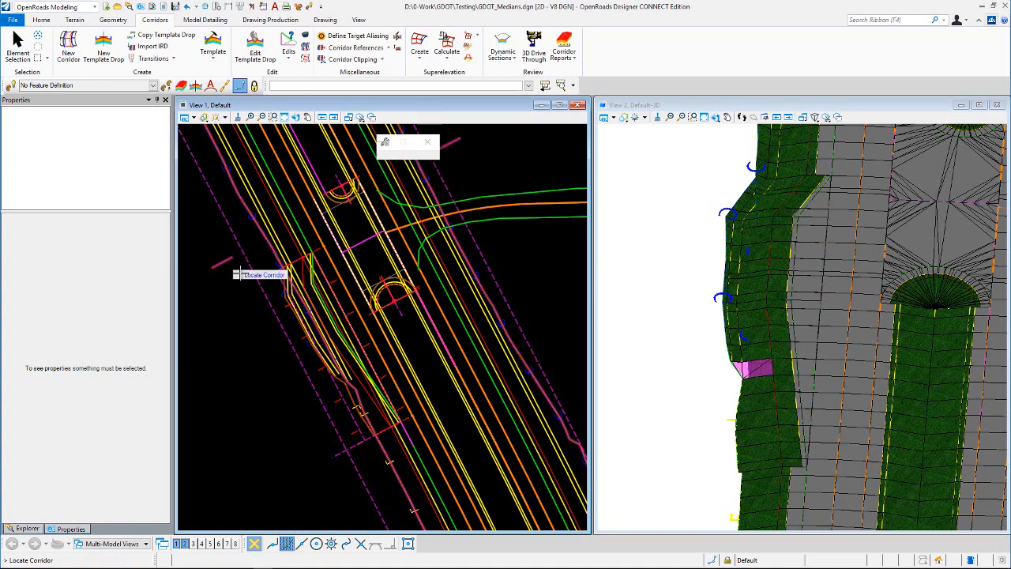
left_click(244, 321)
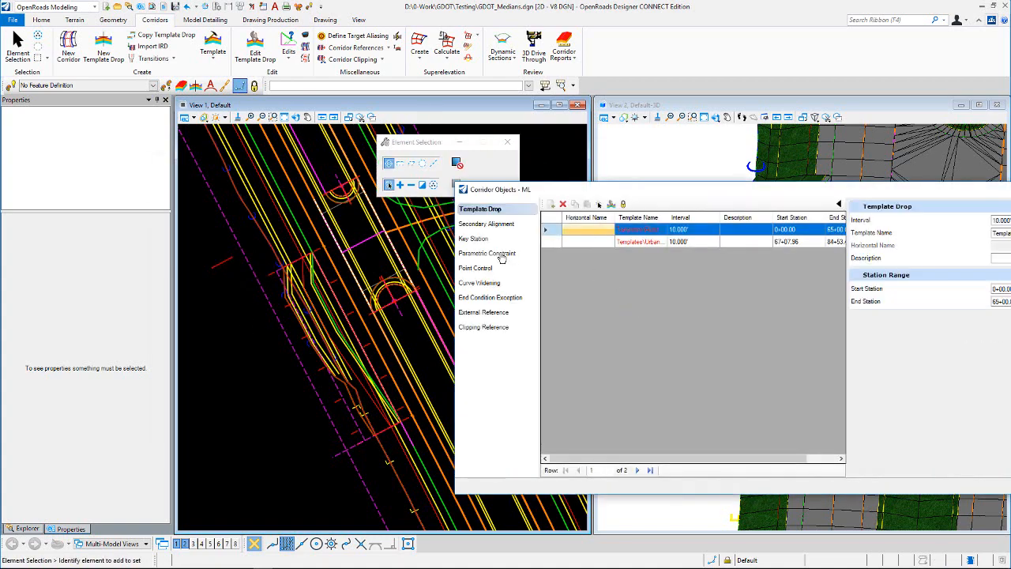
left_click(502, 255)
left_click(551, 206)
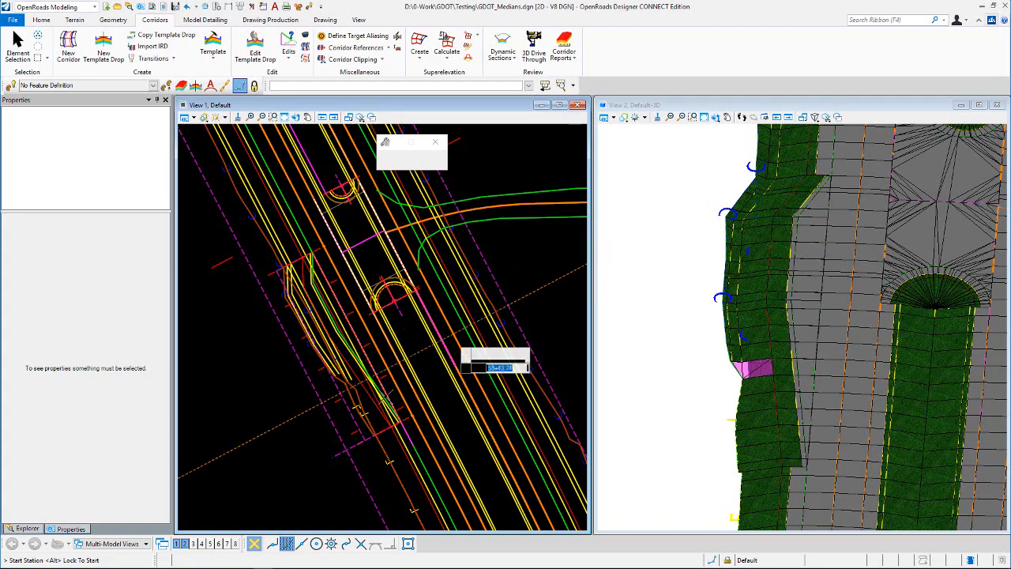
- Create an INT_L parametric constraint with start and stop values of -1.000 from about station 57+95.05 to 59+70.05
scroll(401, 449, "up", 2)
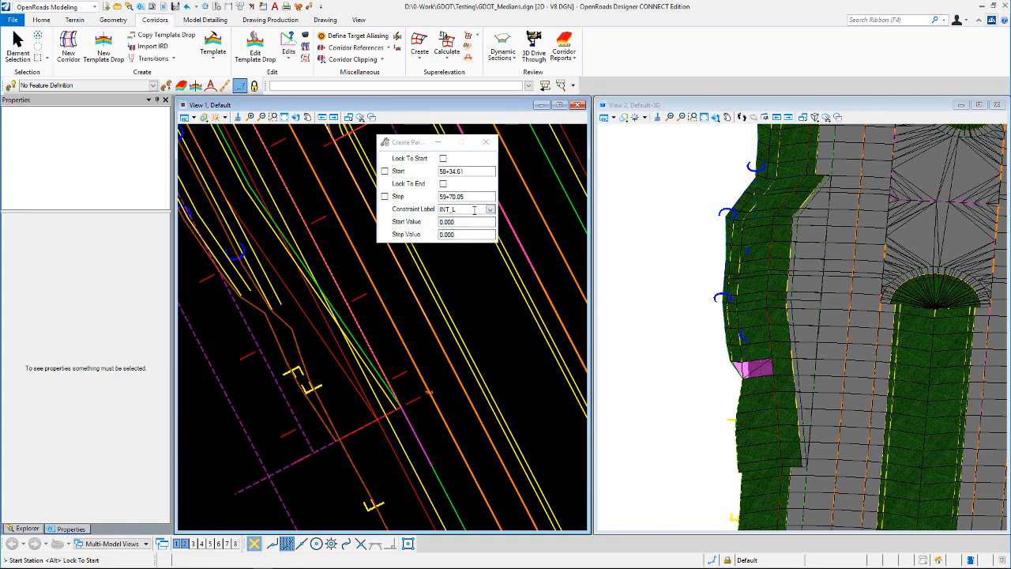
left_click_drag(477, 222, 418, 223)
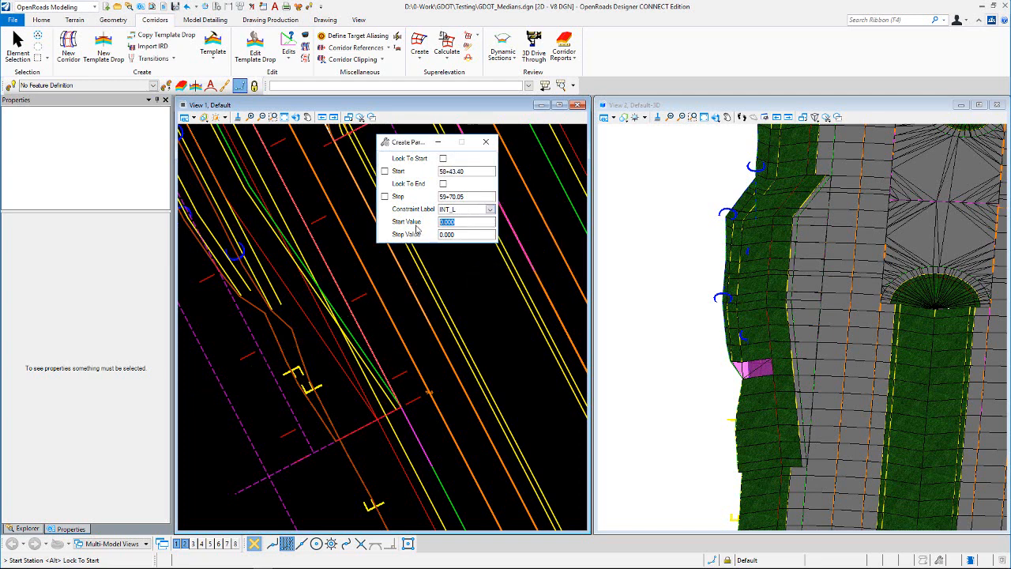
key("Tab")
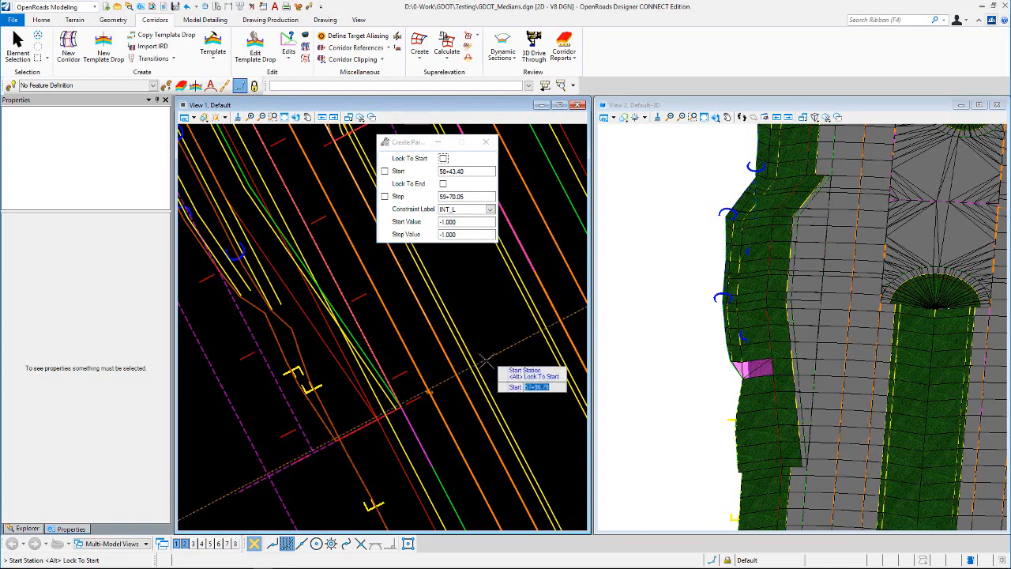
scroll(443, 360, "down", 1)
scroll(410, 394, "up", 2)
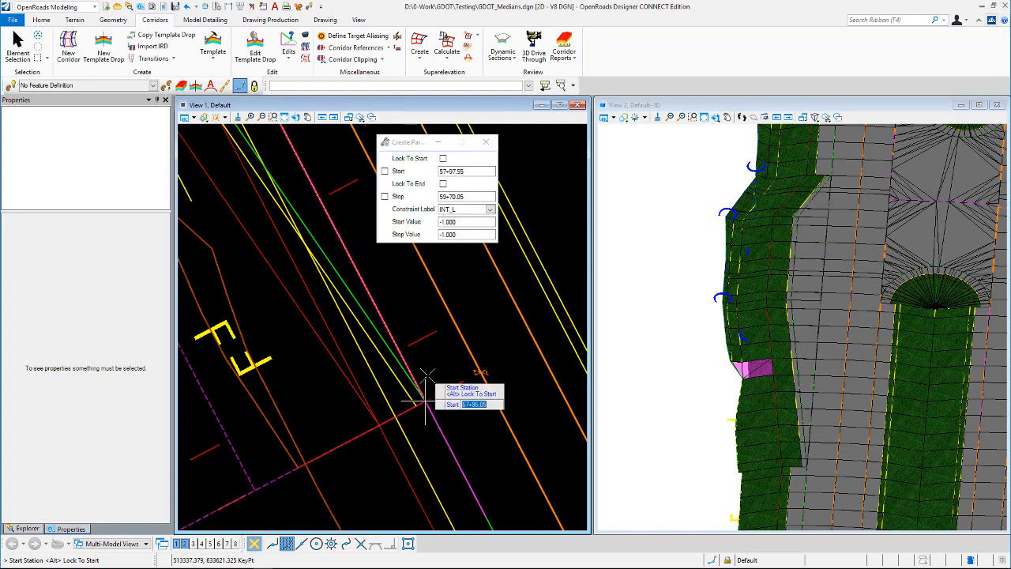
left_click(425, 400)
scroll(450, 447, "down", 1)
scroll(452, 445, "down", 2)
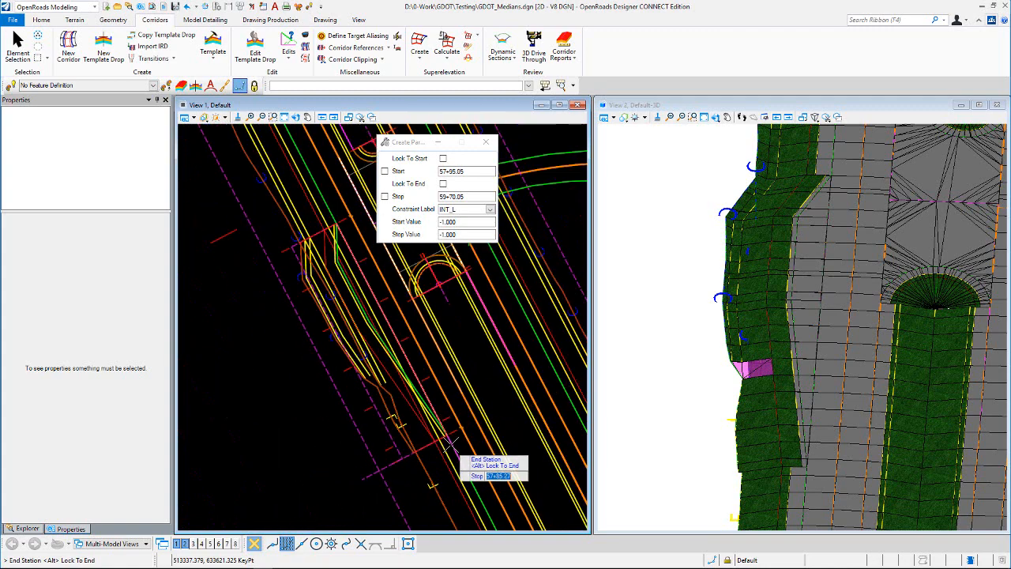
scroll(345, 224, "up", 4)
scroll(335, 224, "up", 2)
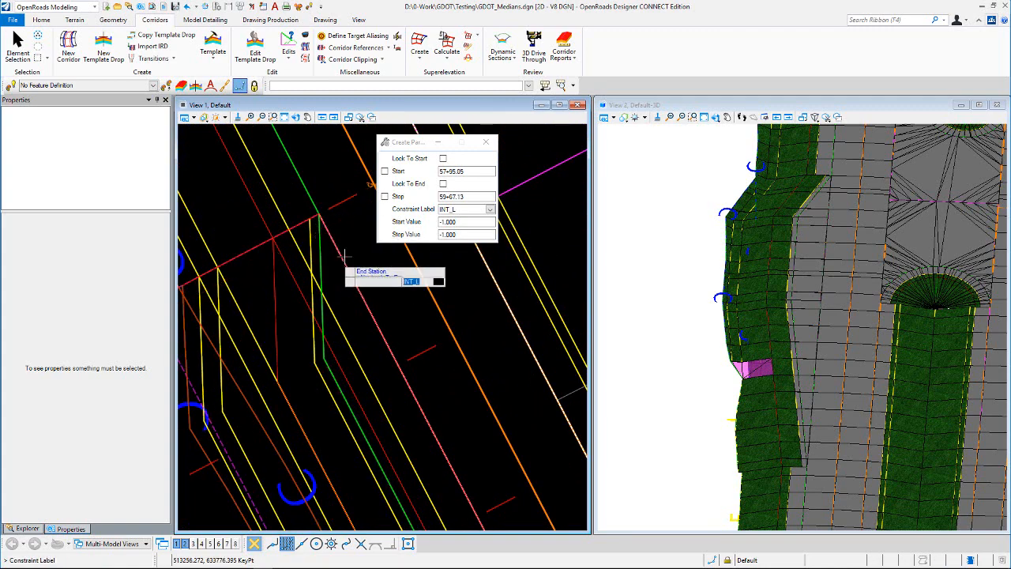
left_click(334, 257)
scroll(346, 286, "down", 2)
scroll(348, 292, "down", 1)
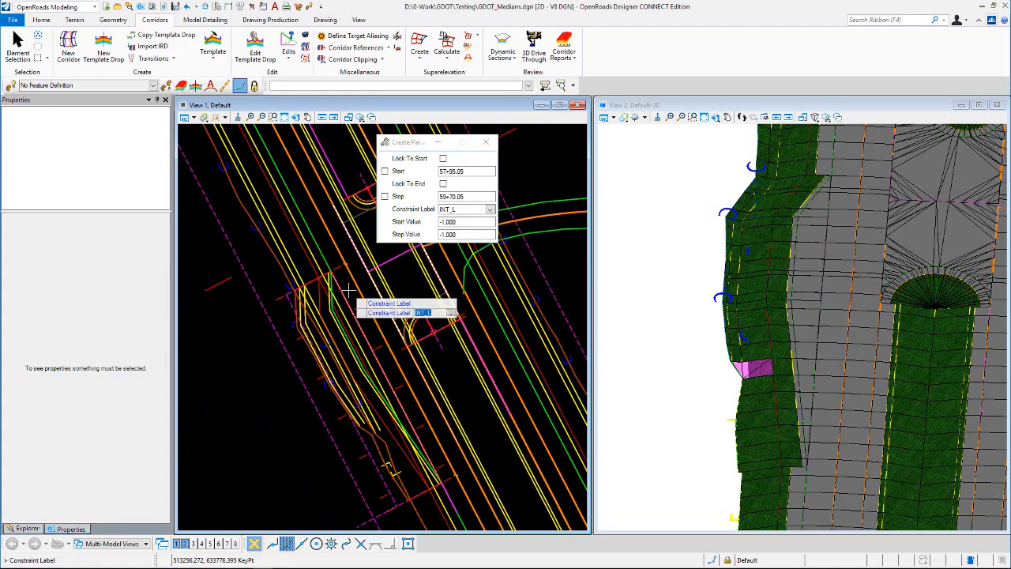
left_click(195, 338)
left_click(195, 339)
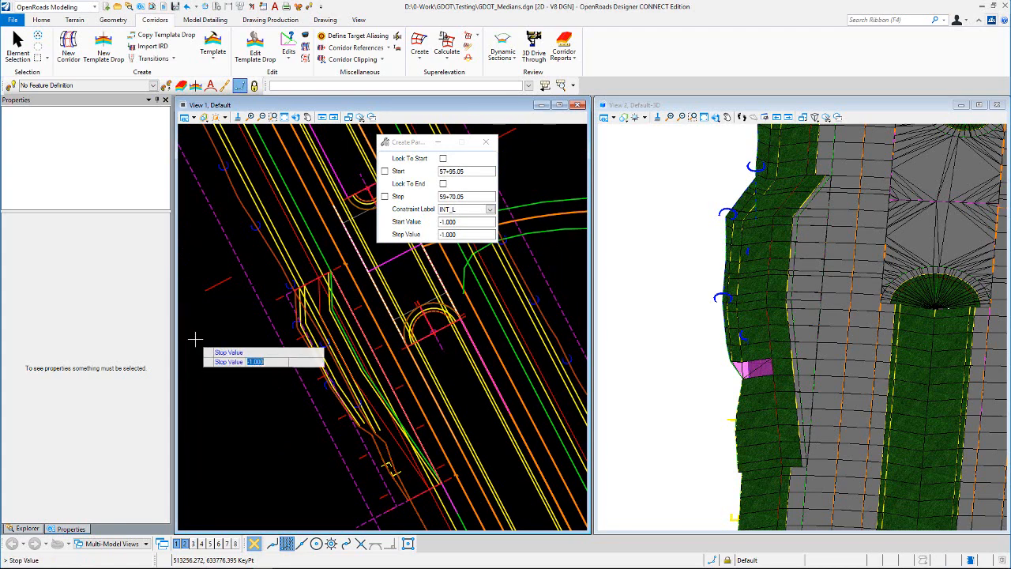
left_click(195, 339)
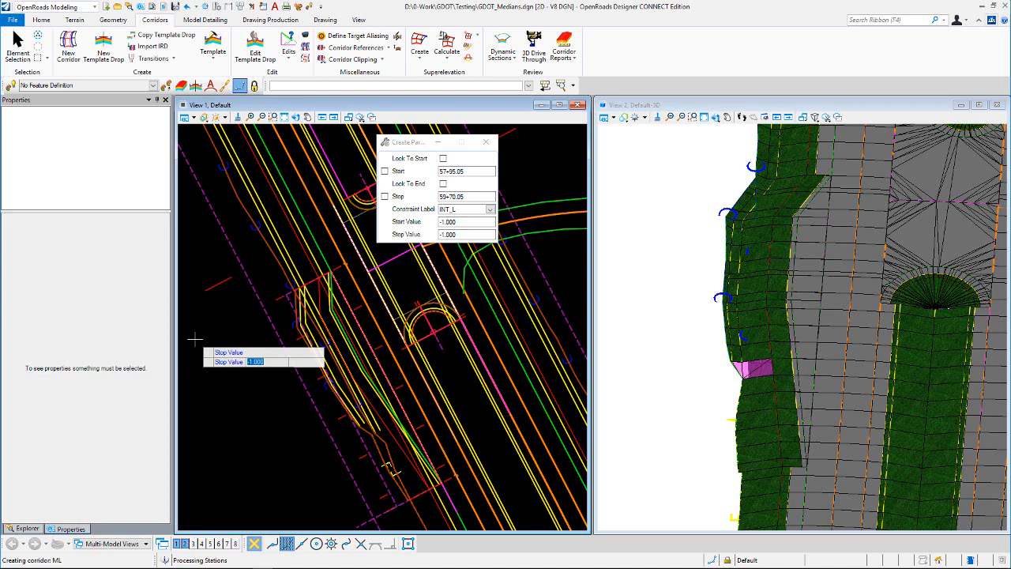
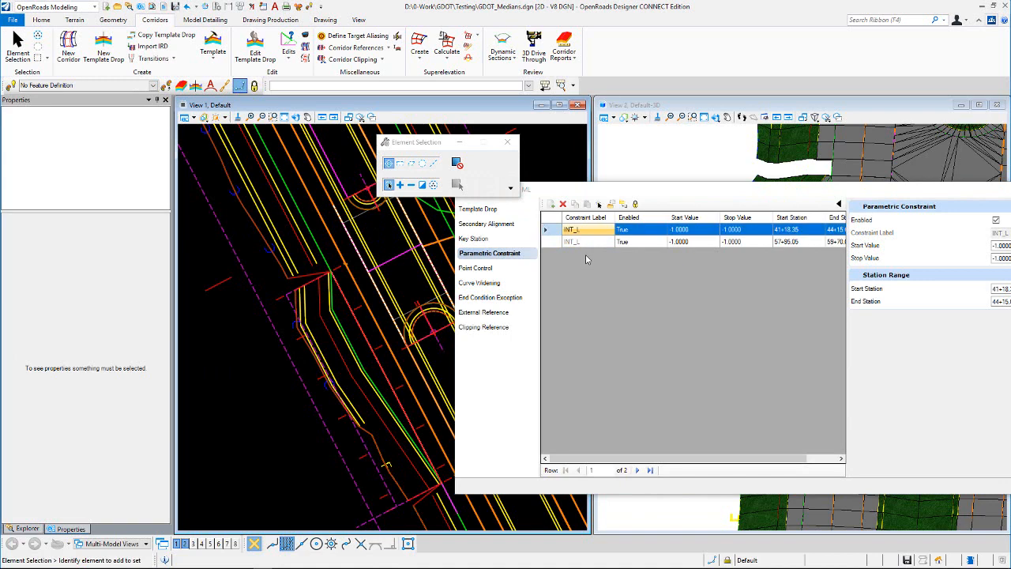
- Close the corridor objects dialog and dismiss the corridor edits menu
left_click(1010, 190)
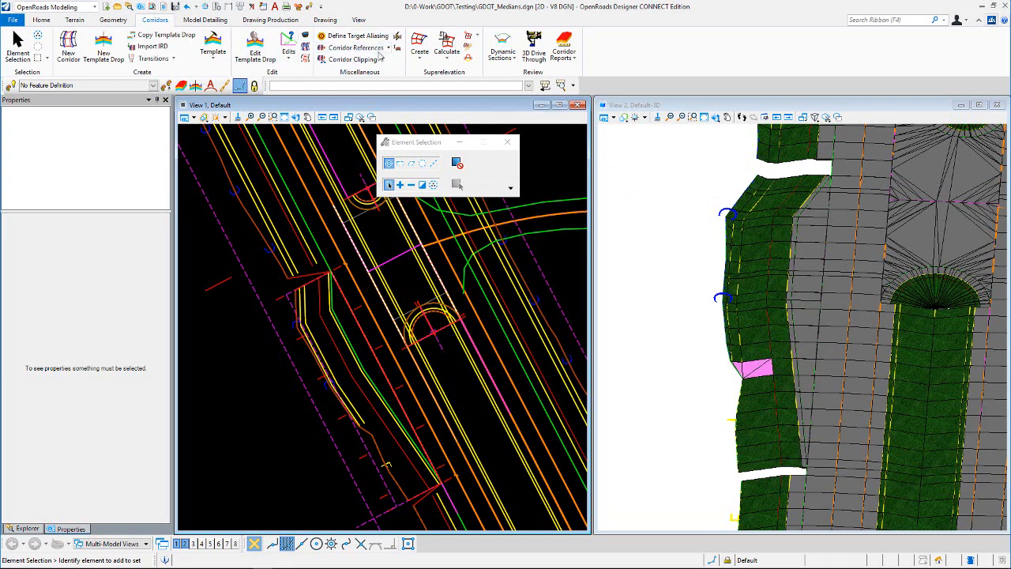
left_click(291, 63)
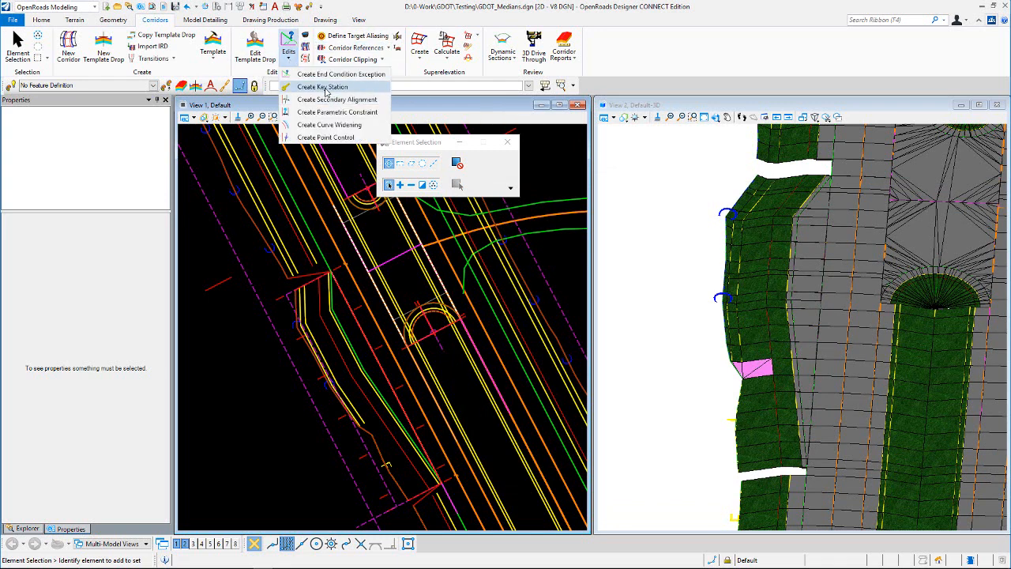
left_click(455, 94)
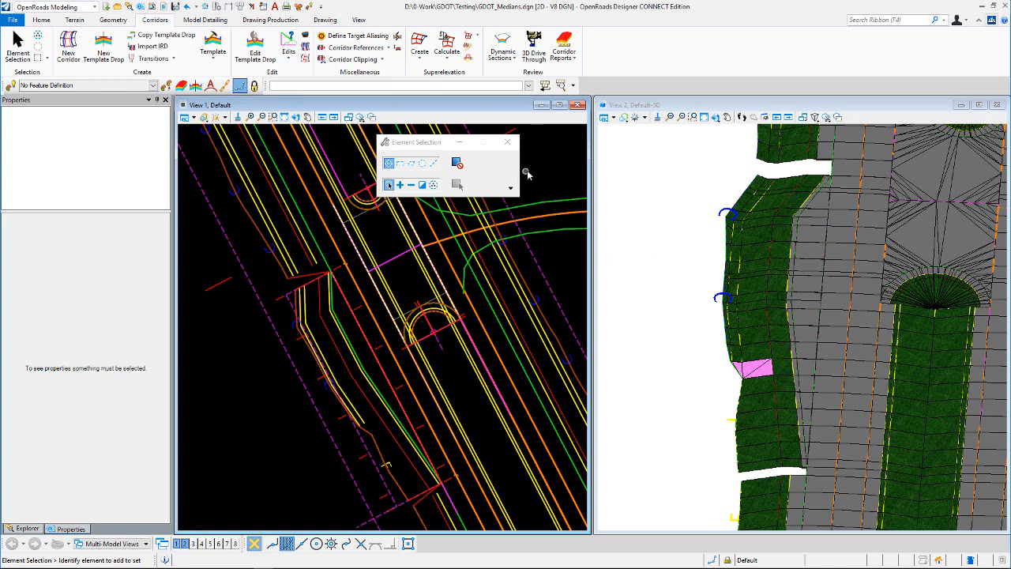
- Select and examine the MAIN_P_EOP3 edge-of-pavement line alongside the median crossover
left_click(351, 341)
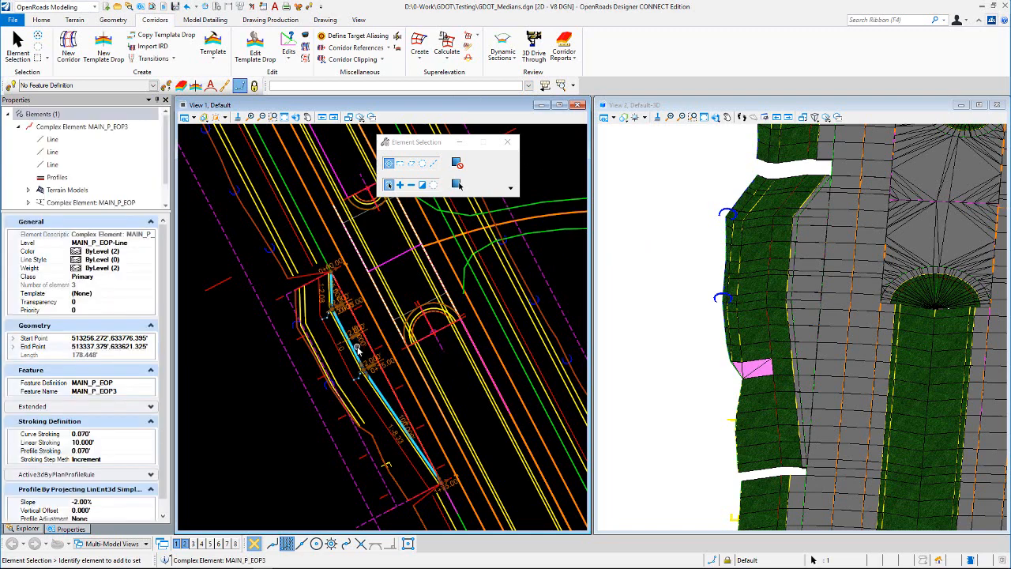
scroll(355, 347, "up", 1)
scroll(357, 349, "up", 1)
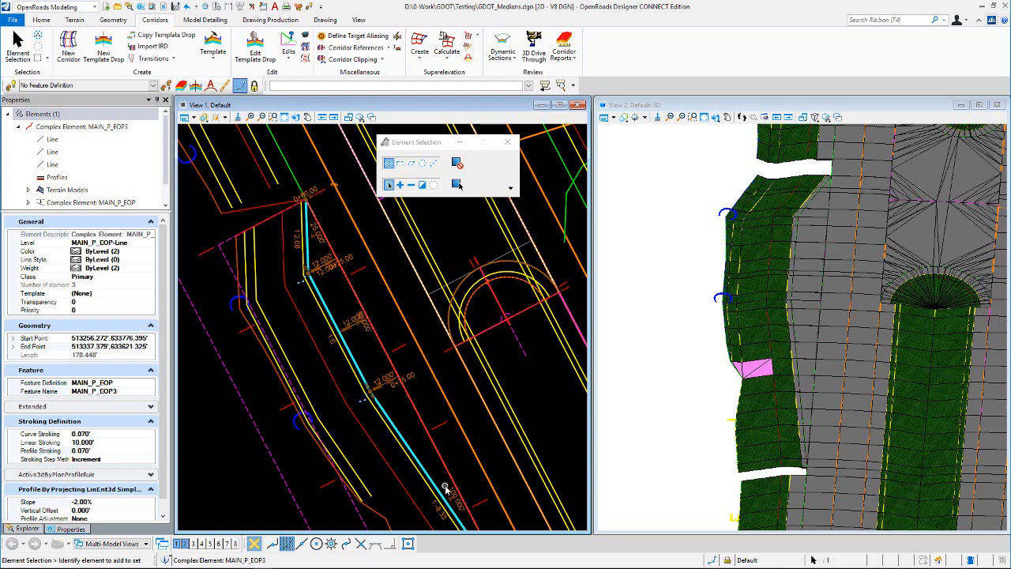
left_click(321, 242)
left_click(331, 219)
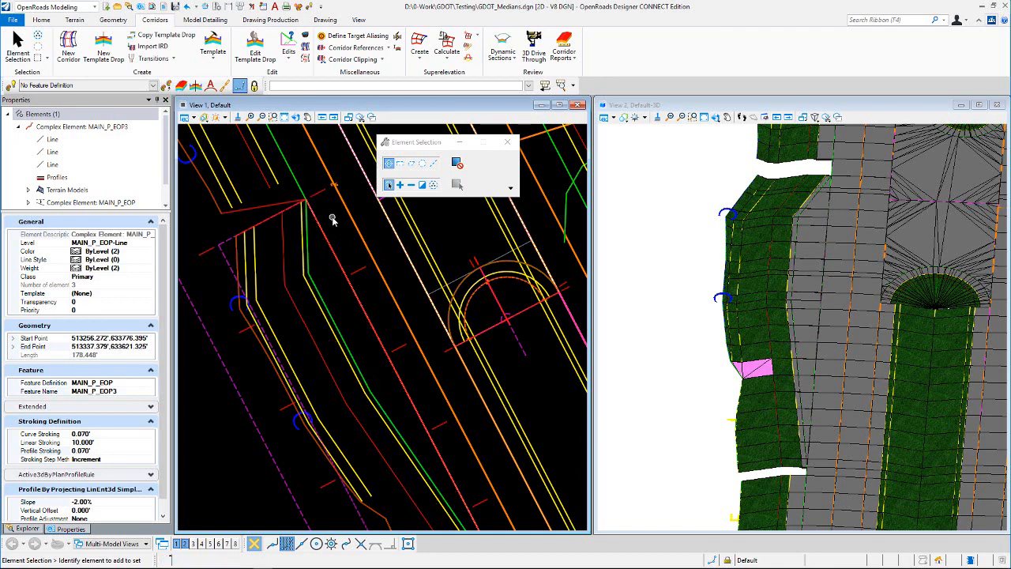
scroll(334, 221, "down", 4)
scroll(371, 278, "down", 4)
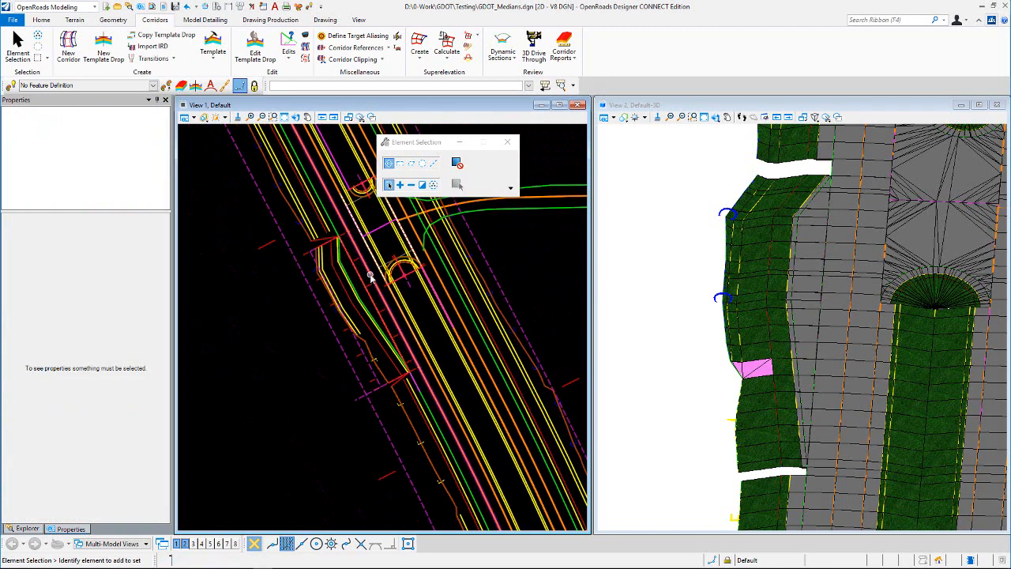
scroll(287, 310, "down", 1)
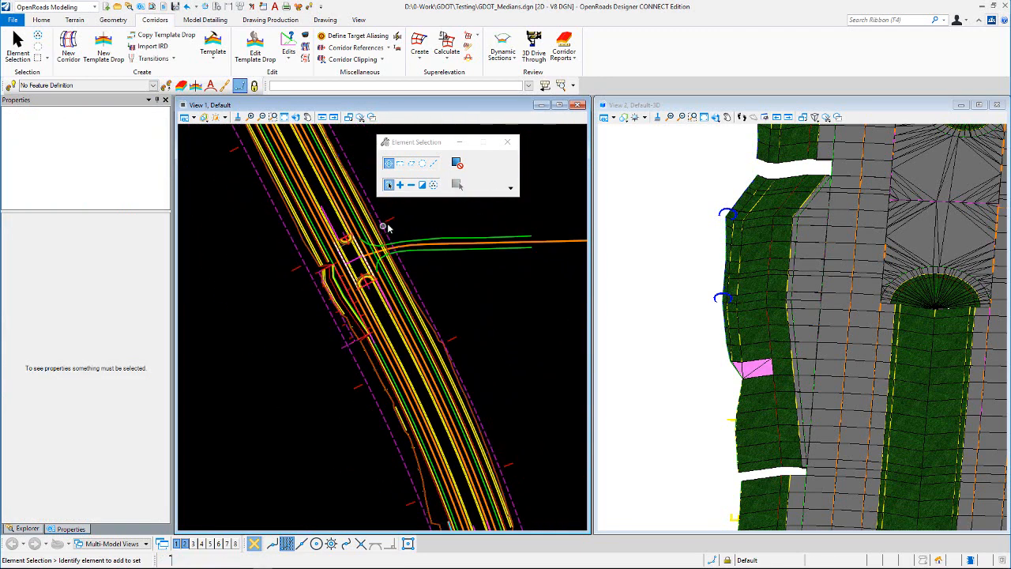